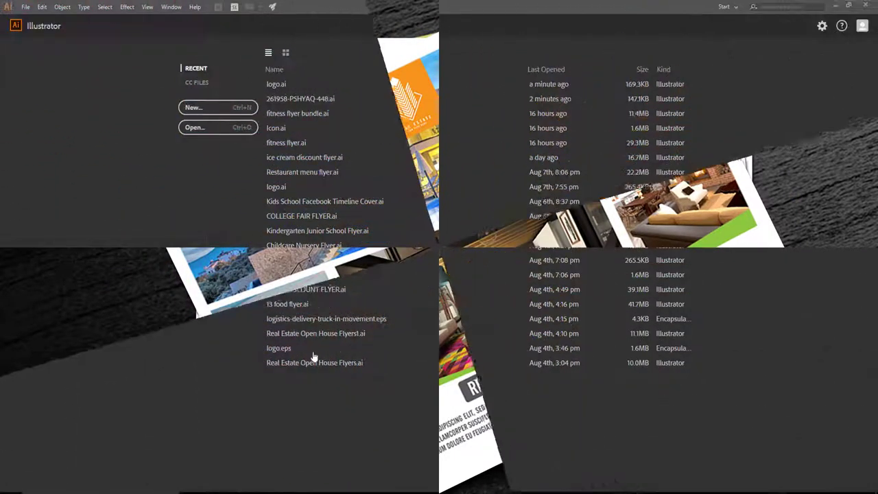
# Create a new CMYK document 21 cm wide and 15 cm tall.
pyautogui.click(249, 107)
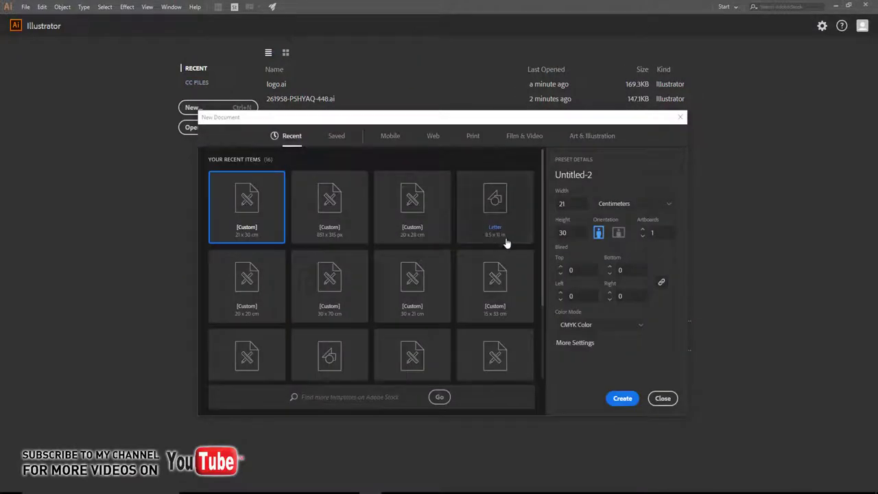
pyautogui.doubleClick(574, 232)
pyautogui.click(620, 401)
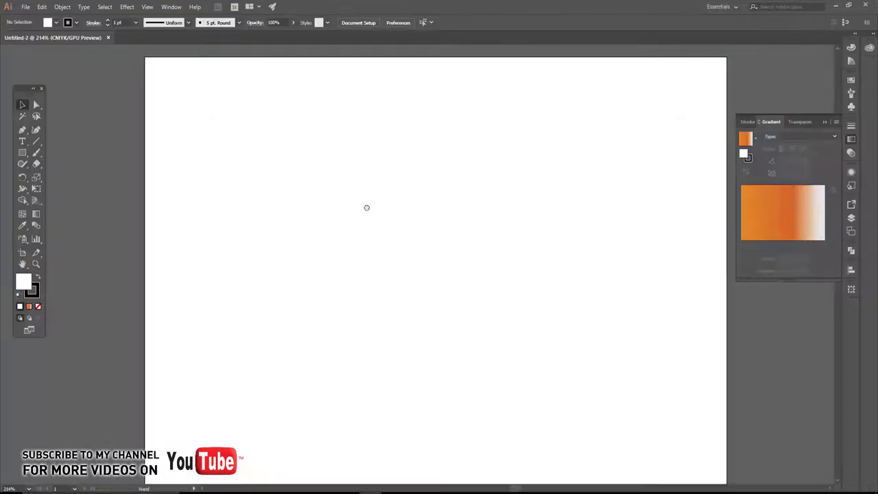
# Draw a rectangle at the top of the page and centre it horizontally on the artboard.
pyautogui.click(23, 154)
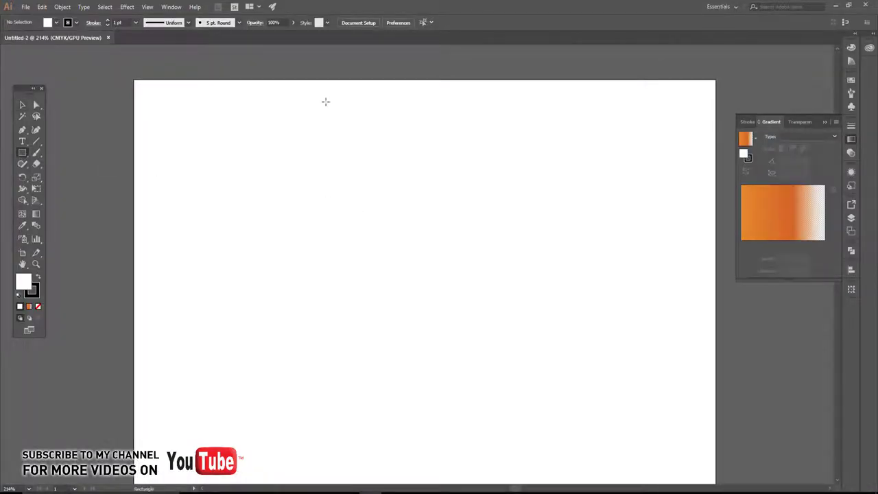
pyautogui.moveTo(359, 80); pyautogui.dragTo(486, 182)
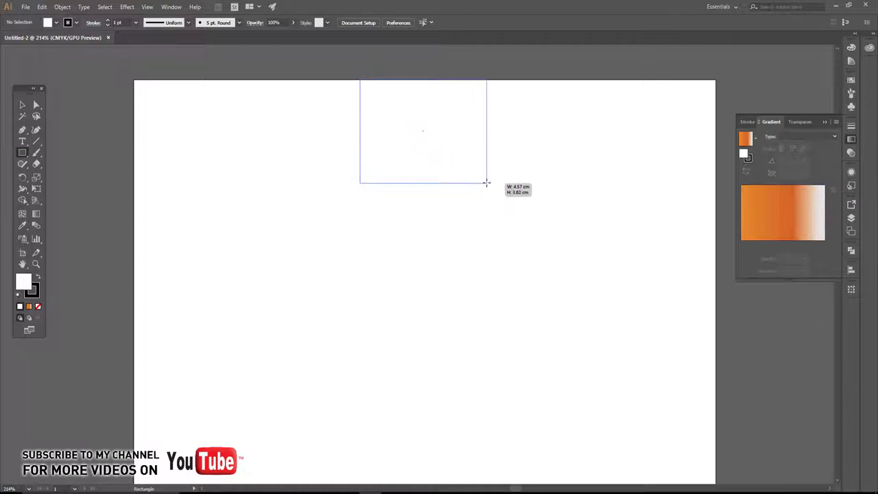
pyautogui.click(22, 104)
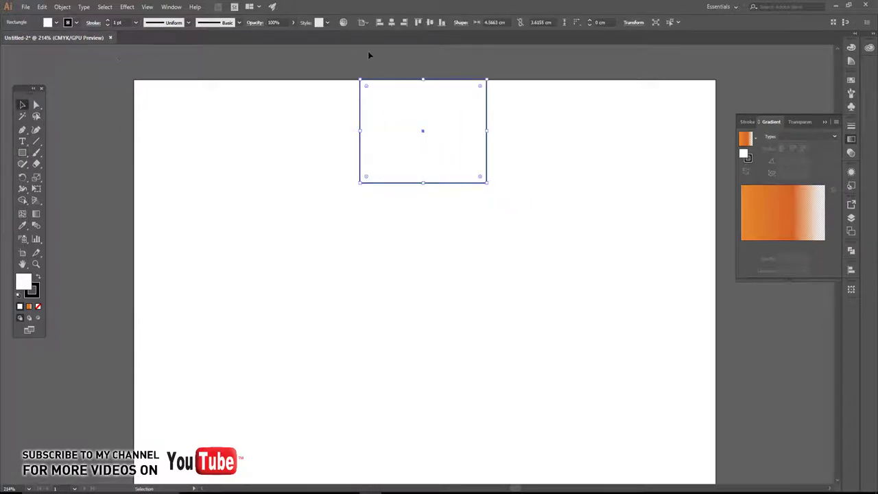
pyautogui.click(391, 23)
# Round the rectangle's two bottom corners to about 0.86 cm.
pyautogui.click(36, 104)
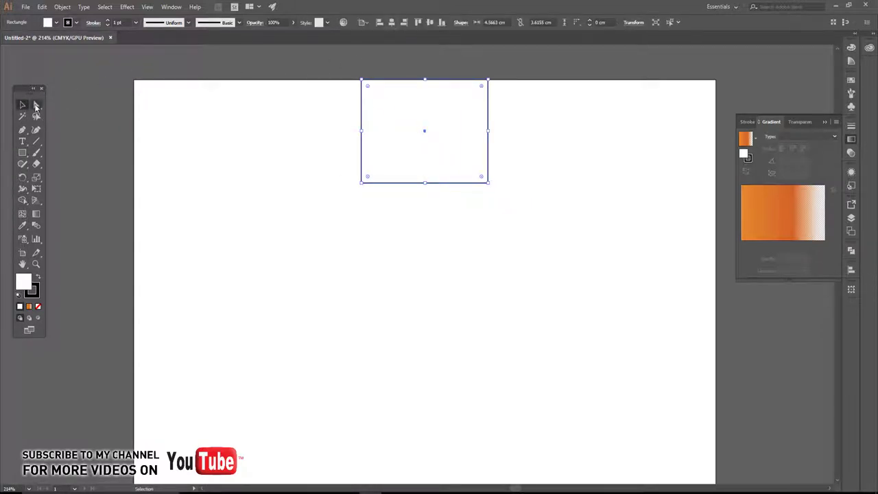
pyautogui.click(362, 184)
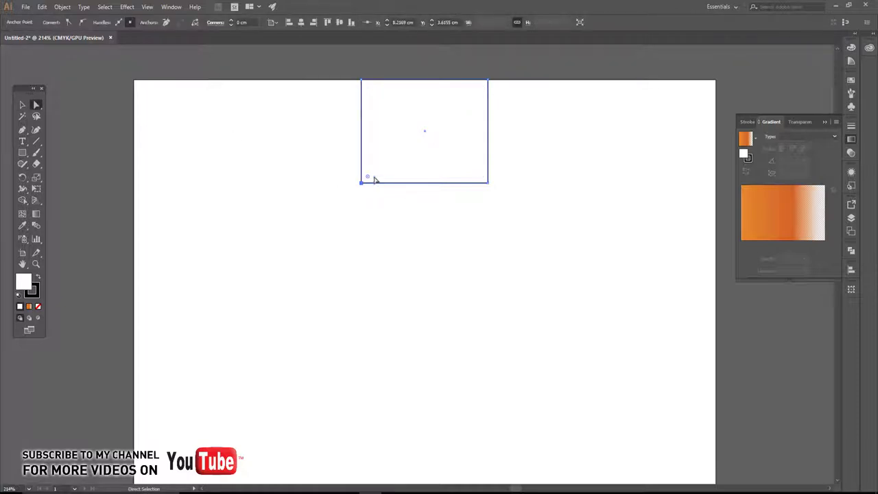
pyautogui.keyDown('shift'); pyautogui.click(488, 182); pyautogui.keyUp('shift')
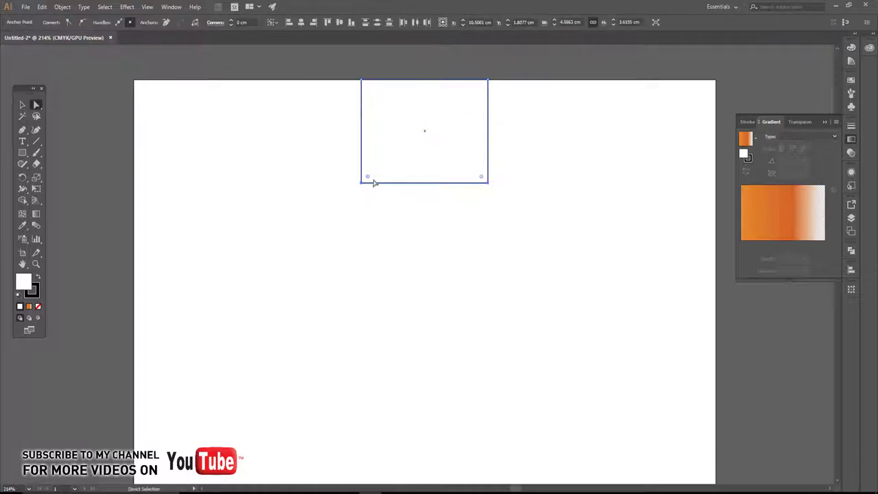
pyautogui.moveTo(367, 179); pyautogui.dragTo(363, 162)
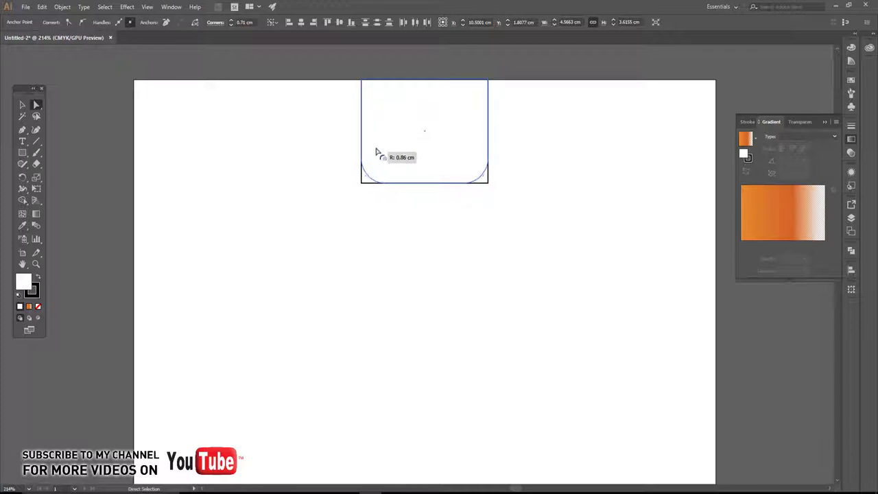
pyautogui.click(22, 105)
pyautogui.click(315, 167)
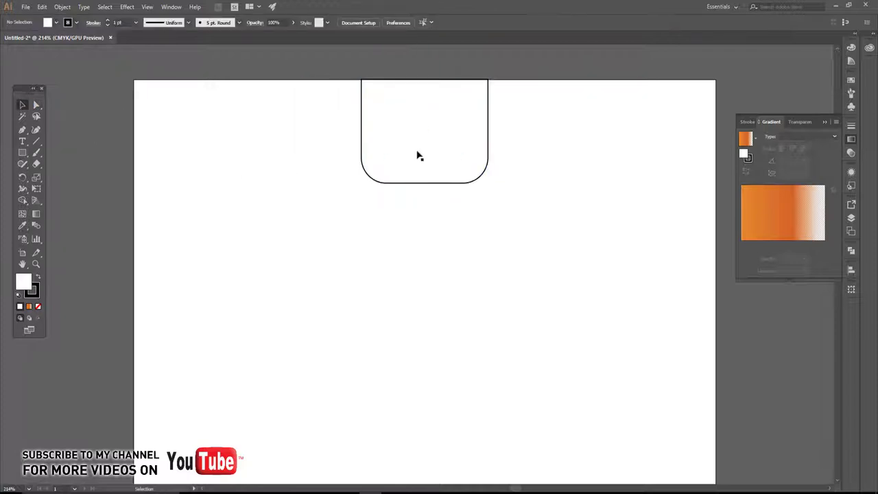
pyautogui.click(374, 174)
pyautogui.click(68, 134)
# Draw a full-width rectangle over the top of the page.
pyautogui.moveTo(306, 205); pyautogui.dragTo(292, 199)
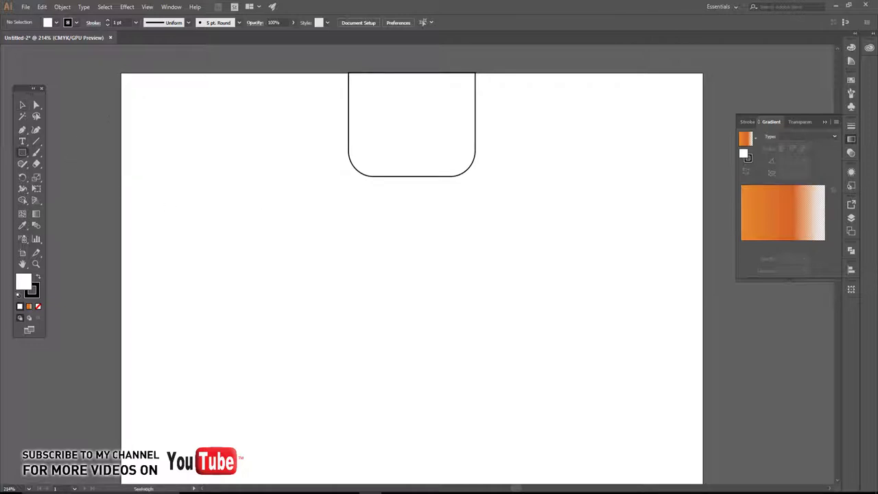
pyautogui.click(21, 153)
pyautogui.moveTo(122, 73); pyautogui.dragTo(692, 309)
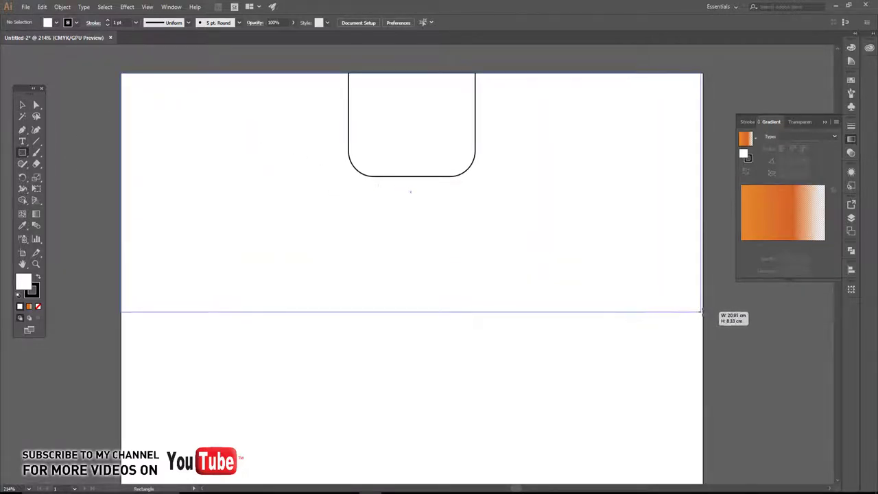
pyautogui.moveTo(691, 309); pyautogui.dragTo(702, 311)
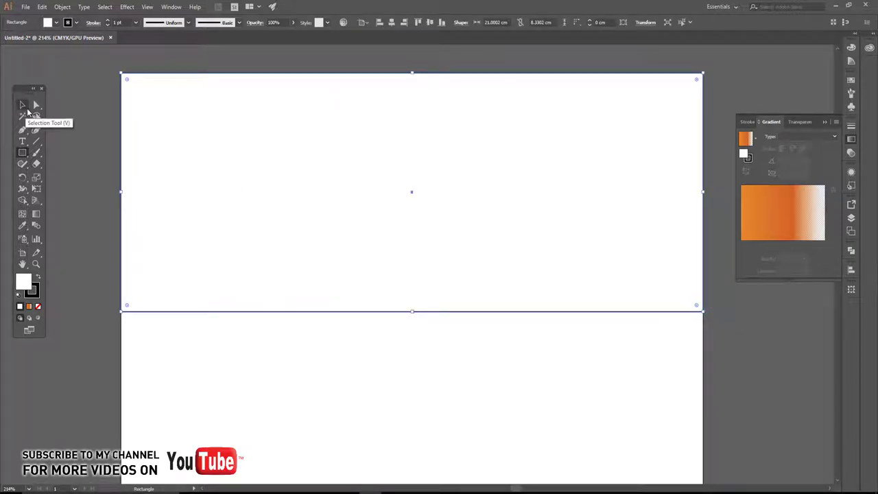
# Add a midpoint on the bottom edge and raise both bottom corners to form a V shape.
pyautogui.click(22, 129)
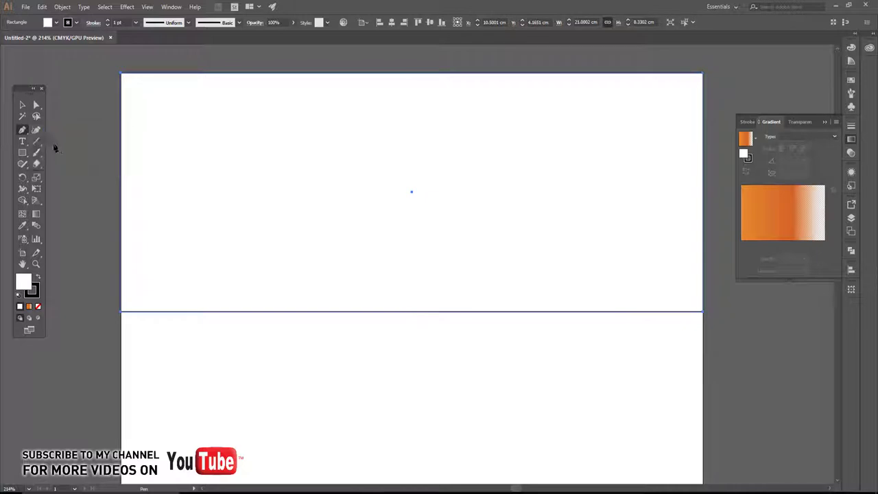
pyautogui.click(412, 311)
pyautogui.click(412, 311)
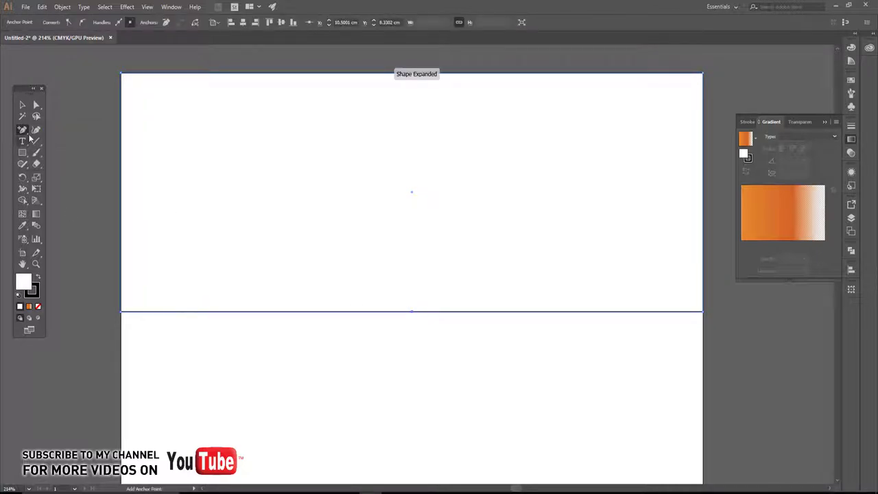
pyautogui.click(37, 104)
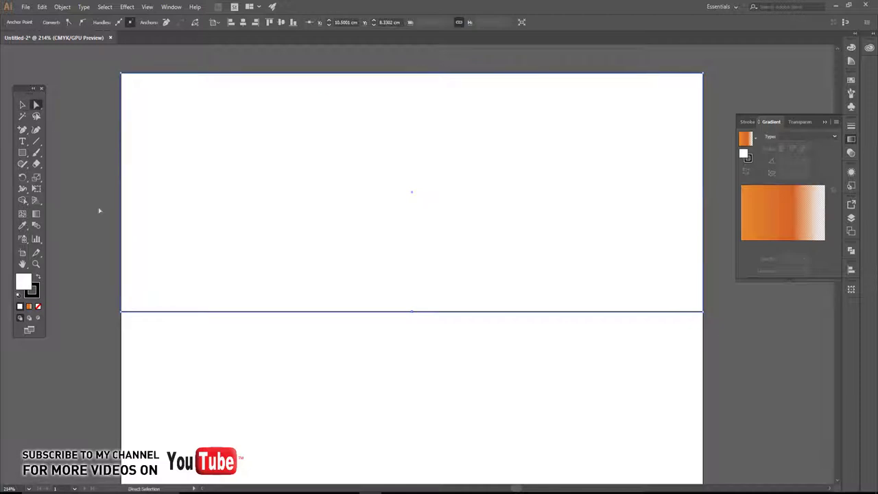
pyautogui.click(122, 313)
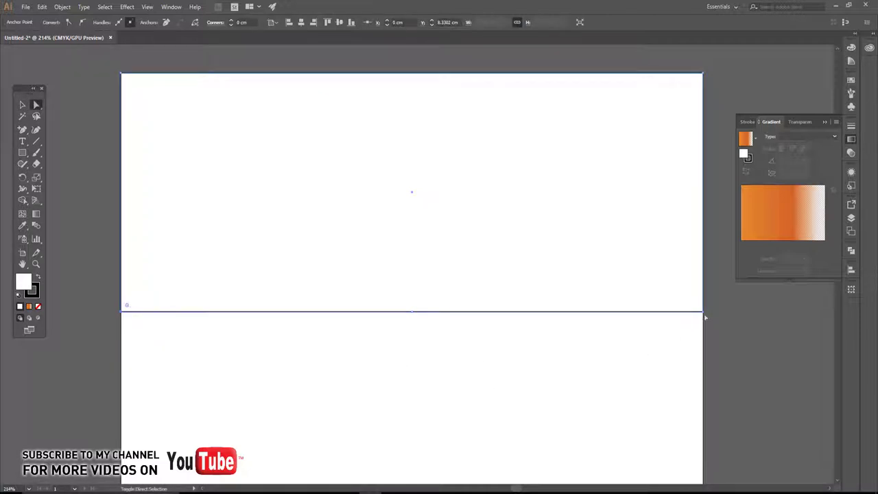
pyautogui.click(191, 309)
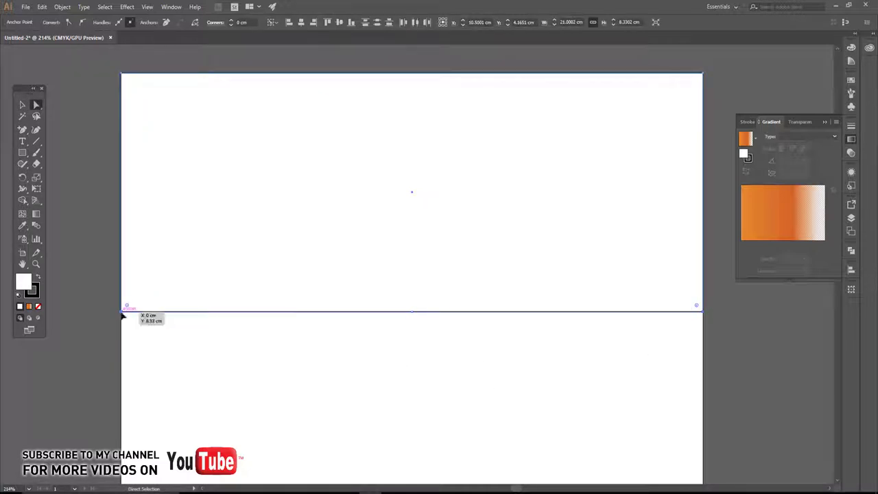
pyautogui.moveTo(128, 315); pyautogui.dragTo(127, 284)
# Send the V-shaped panel behind the rounded tab.
pyautogui.click(21, 105)
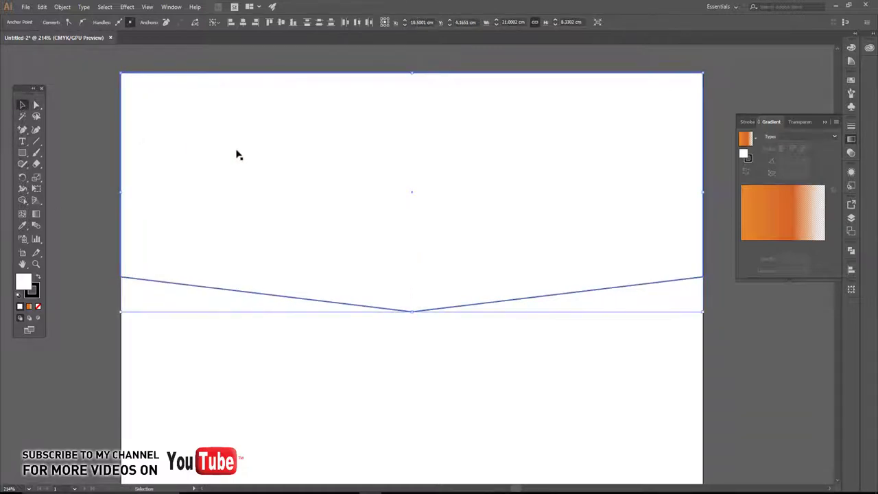
pyautogui.rightClick(237, 152)
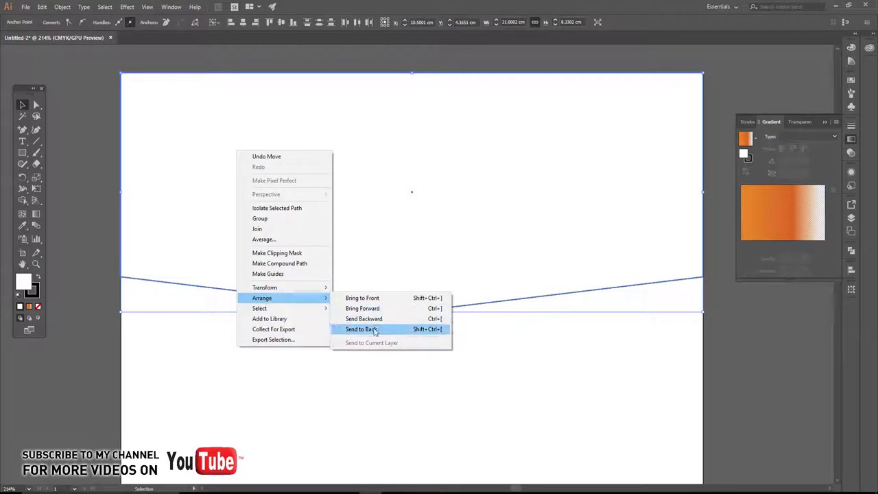
pyautogui.click(370, 329)
pyautogui.click(452, 336)
# Nudge the V-shaped panel upward and shorten it by raising its bottom.
pyautogui.click(426, 312)
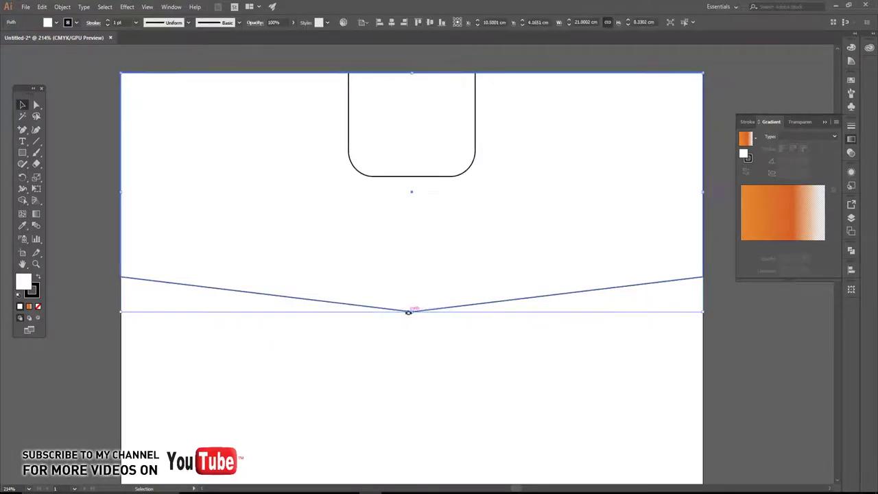
pyautogui.moveTo(411, 312)
pyautogui.mouseDown()
pyautogui.moveTo(384, 277)
pyautogui.moveTo(402, 227)
pyautogui.mouseUp()
pyautogui.click(392, 333)
pyautogui.click(389, 254)
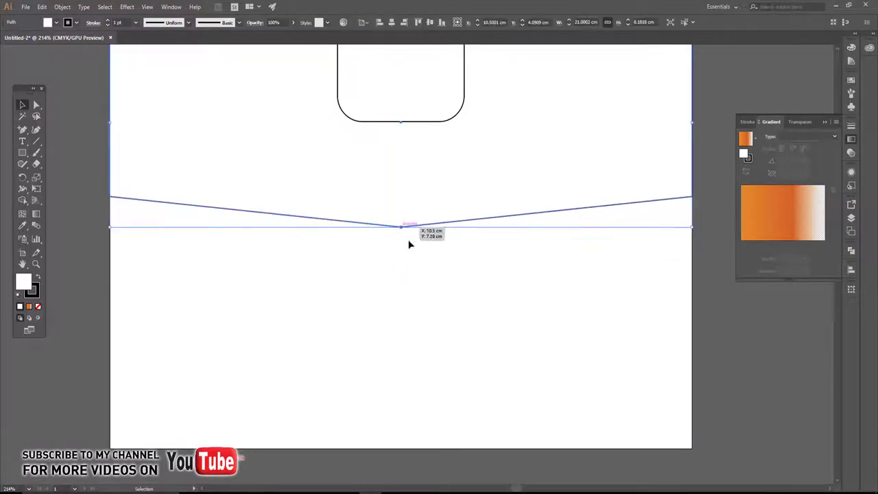
pyautogui.click(394, 265)
pyautogui.moveTo(393, 265); pyautogui.dragTo(367, 273)
# Make a copy of the V shape slightly lower and zoom out to the whole page.
pyautogui.moveTo(391, 238); pyautogui.dragTo(390, 244)
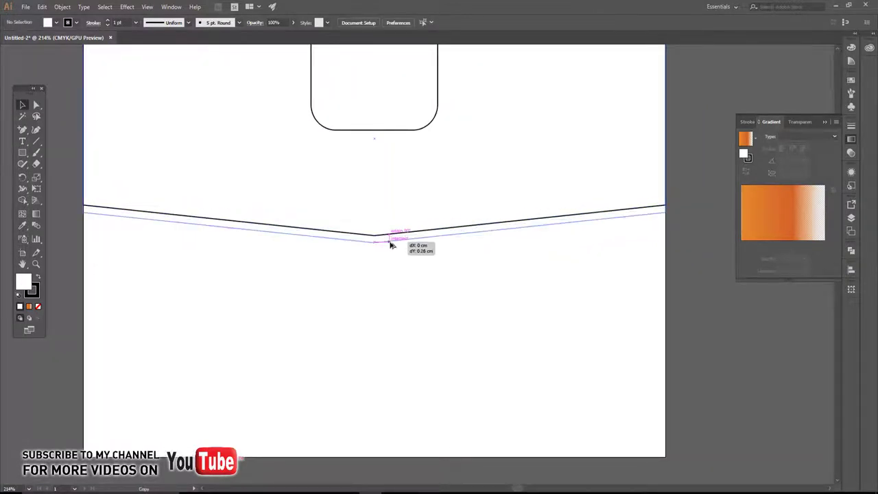
pyautogui.click(390, 268)
pyautogui.hotkey('ctrl', '-')
pyautogui.hotkey('ctrl', '-')
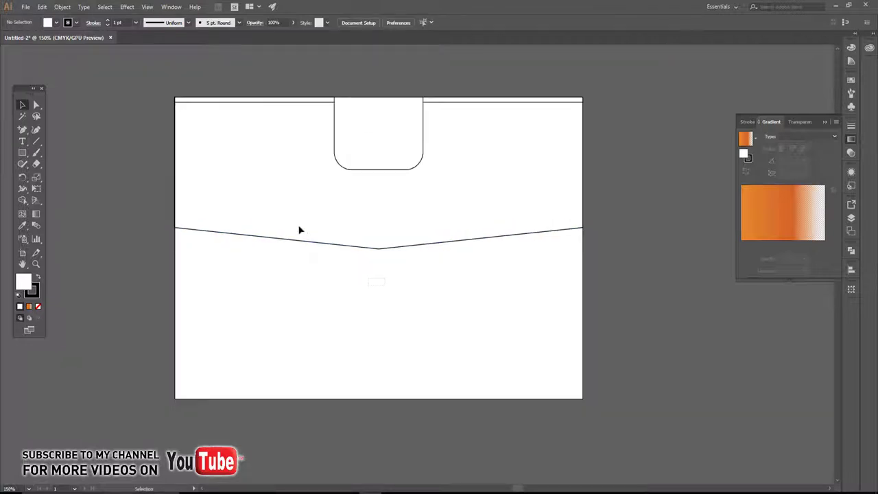
pyautogui.click(297, 235)
# Remove the V shape's fill and place a copy about 5 cm lower.
pyautogui.click(52, 24)
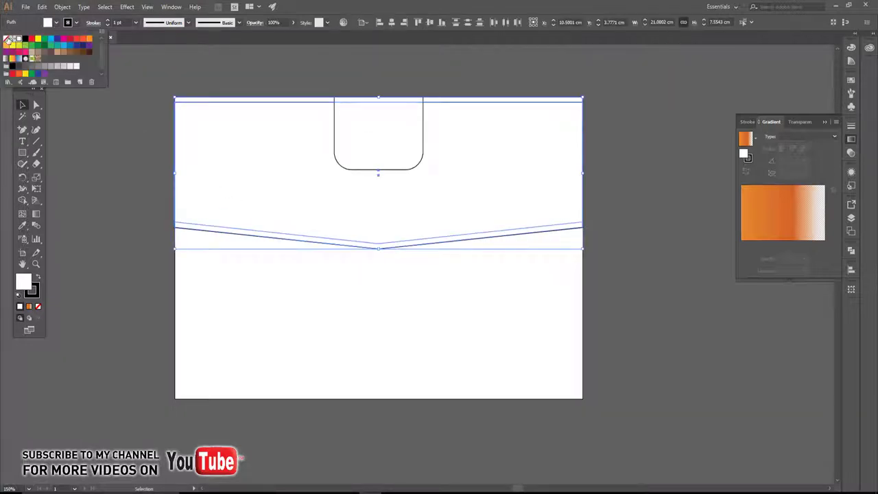
pyautogui.click(8, 39)
pyautogui.click(243, 271)
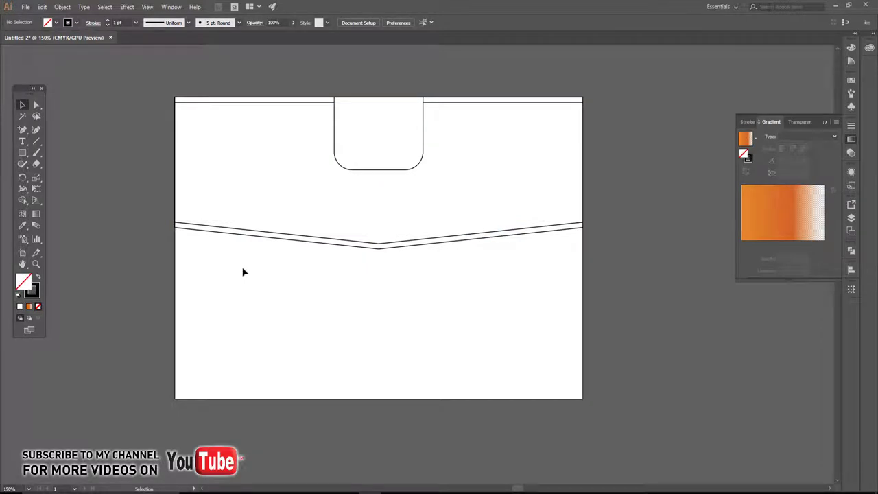
pyautogui.moveTo(319, 247); pyautogui.dragTo(306, 354)
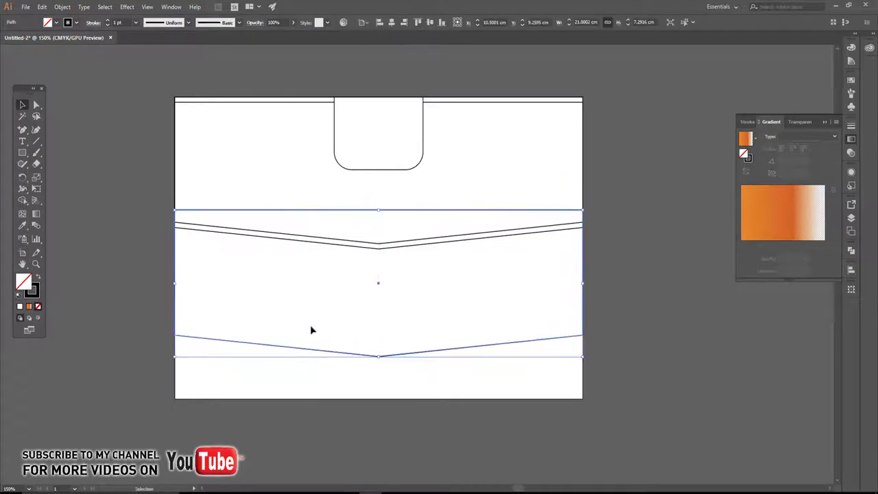
pyautogui.click(337, 286)
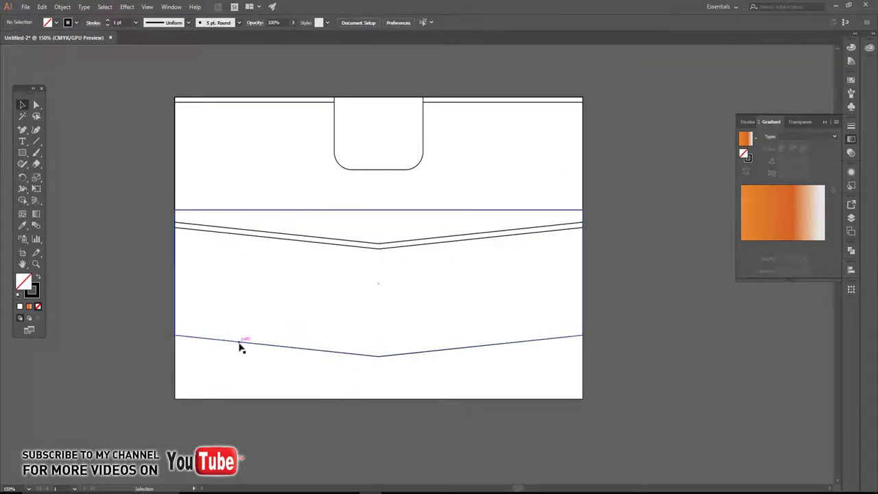
# Copy the lower V shape up so it sits just below the top V.
pyautogui.moveTo(239, 347); pyautogui.dragTo(241, 238)
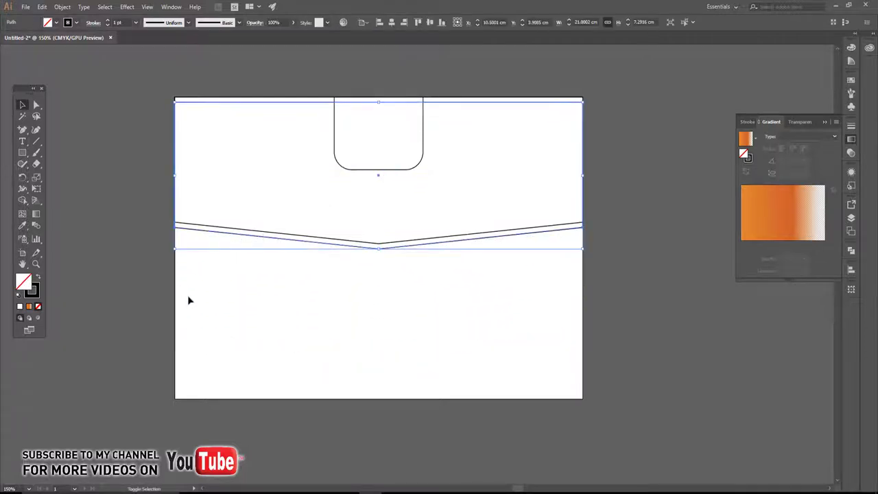
pyautogui.click(212, 309)
pyautogui.click(312, 353)
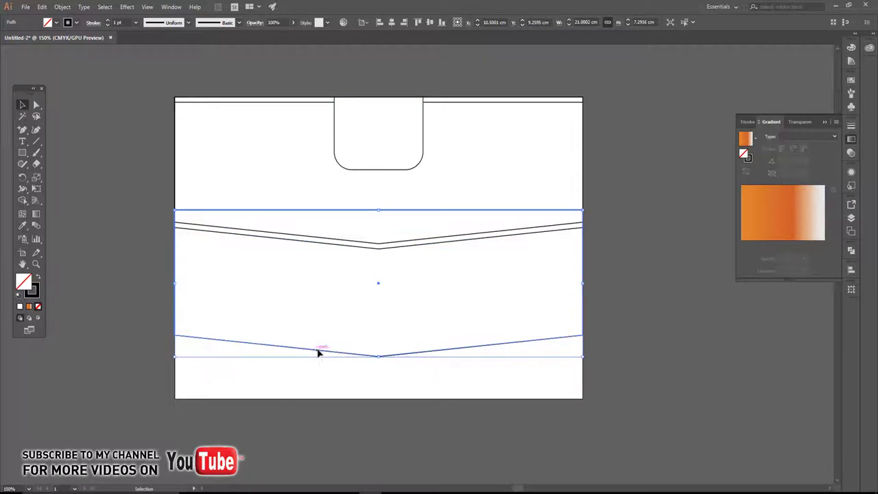
pyautogui.moveTo(313, 353); pyautogui.dragTo(315, 250)
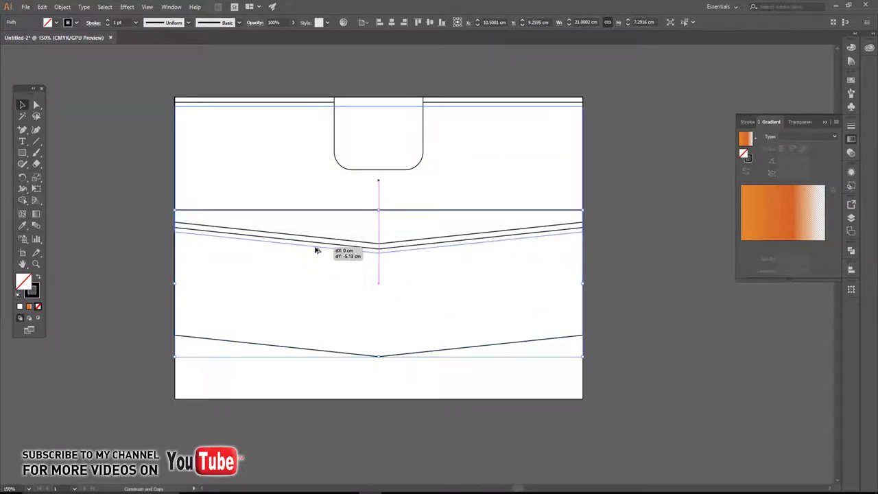
pyautogui.moveTo(316, 250); pyautogui.dragTo(316, 246)
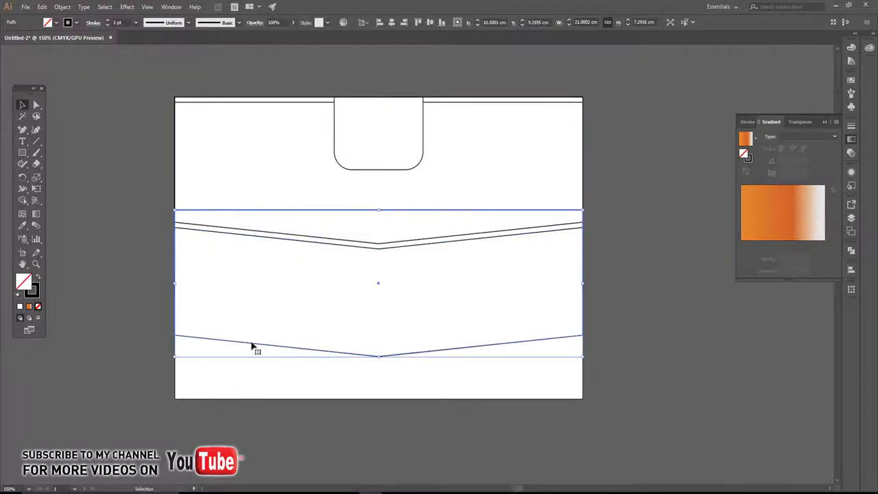
# Undo trial moves of the V paths, select both, and bring up the Pathfinder panel.
pyautogui.moveTo(251, 345); pyautogui.dragTo(251, 363)
pyautogui.click(127, 319)
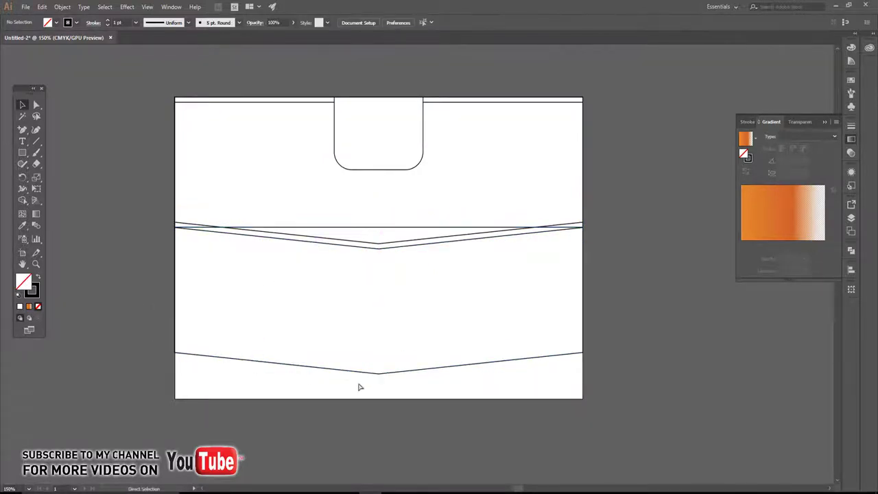
pyautogui.hotkey('ctrl', 'z')
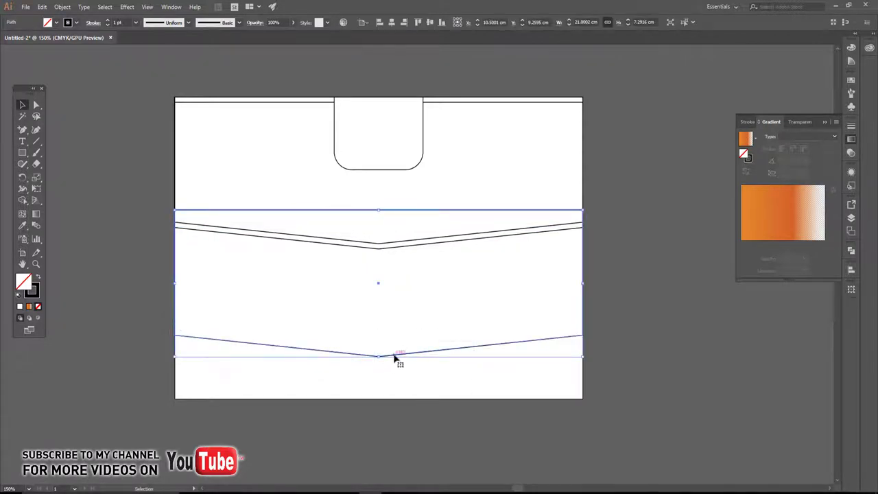
pyautogui.moveTo(392, 360); pyautogui.dragTo(388, 414)
pyautogui.hotkey('ctrl', 'z')
pyautogui.moveTo(207, 232); pyautogui.dragTo(219, 204)
pyautogui.hotkey('ctrl', 'z')
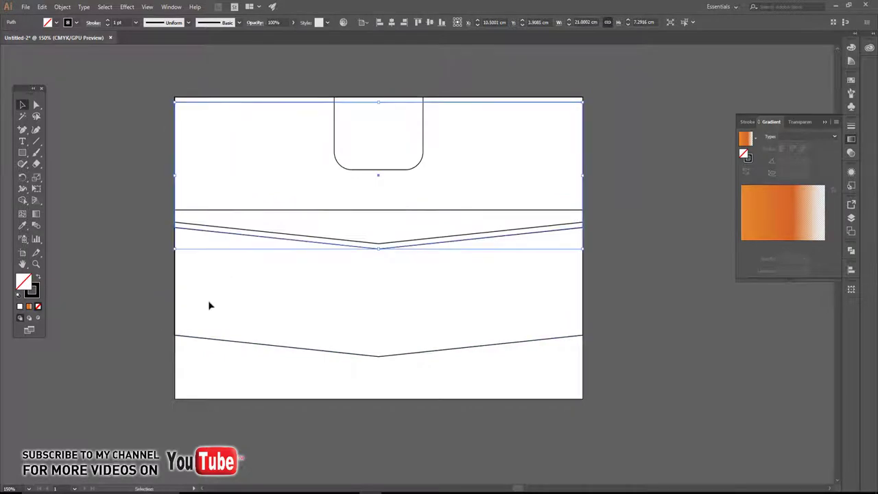
pyautogui.keyDown('shift'); pyautogui.click(187, 338); pyautogui.keyUp('shift')
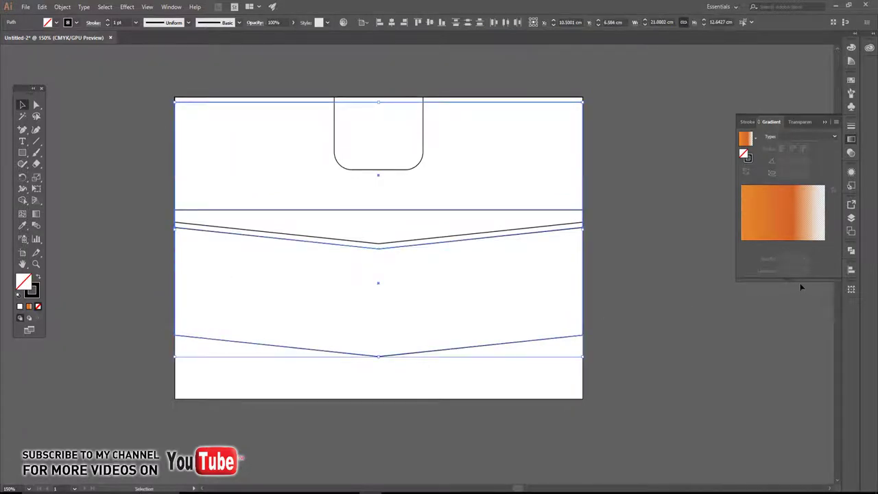
pyautogui.click(851, 251)
# Divide the overlapping V paths into pieces and fill the chevron band white.
pyautogui.click(759, 270)
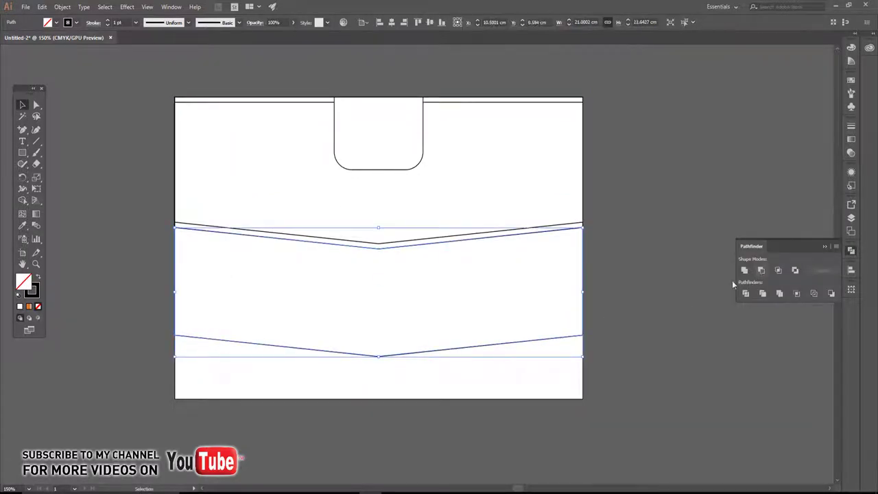
pyautogui.click(637, 327)
pyautogui.click(530, 310)
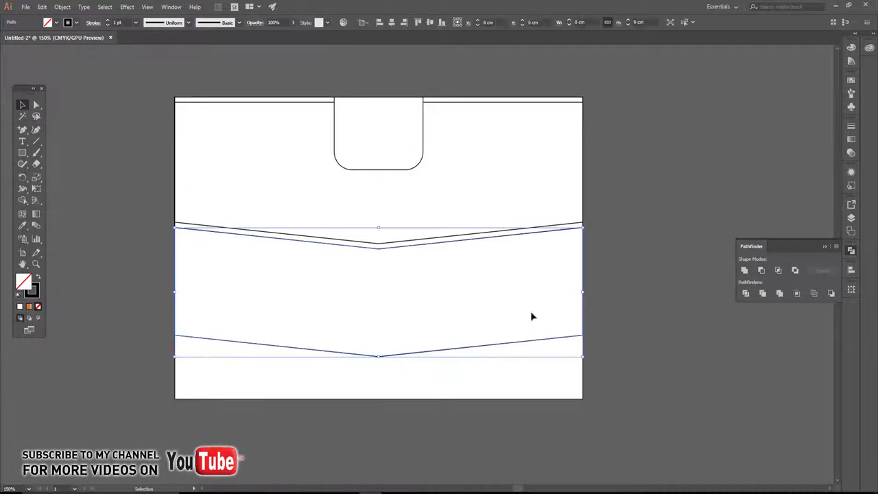
pyautogui.click(57, 23)
pyautogui.click(17, 39)
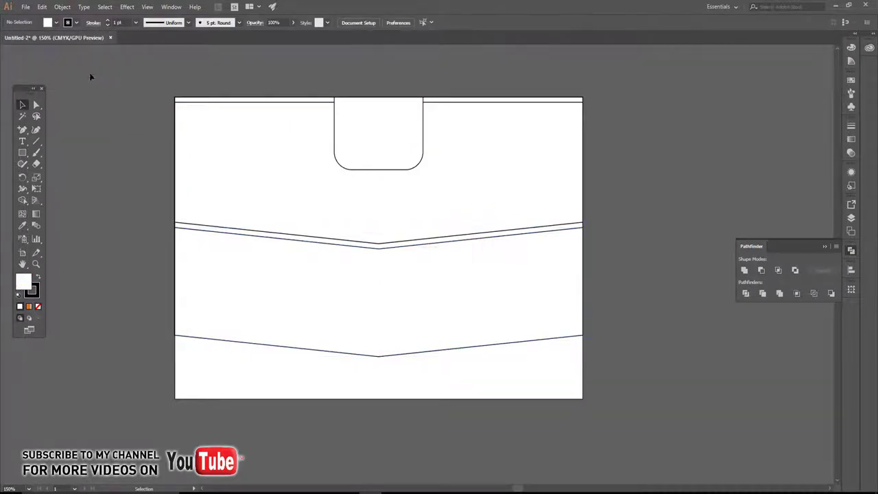
# Fill the chevron band red and place a copy of it slightly lower.
pyautogui.click(55, 22)
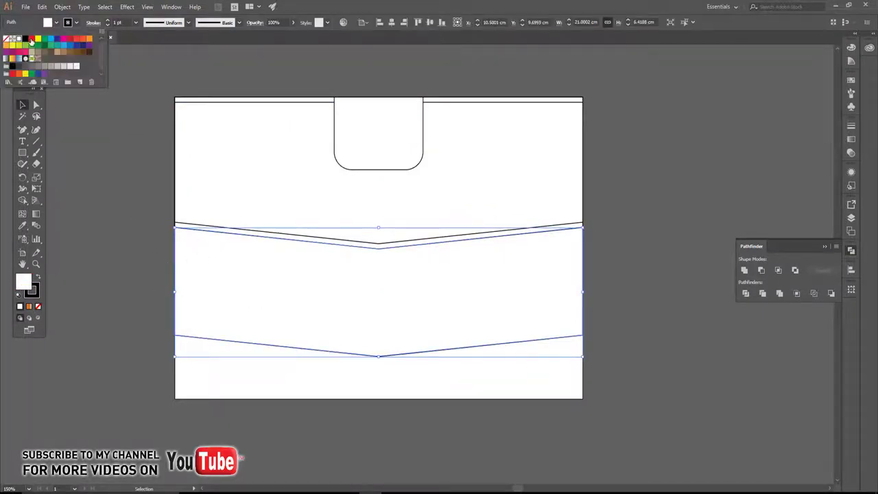
pyautogui.click(31, 40)
pyautogui.click(87, 159)
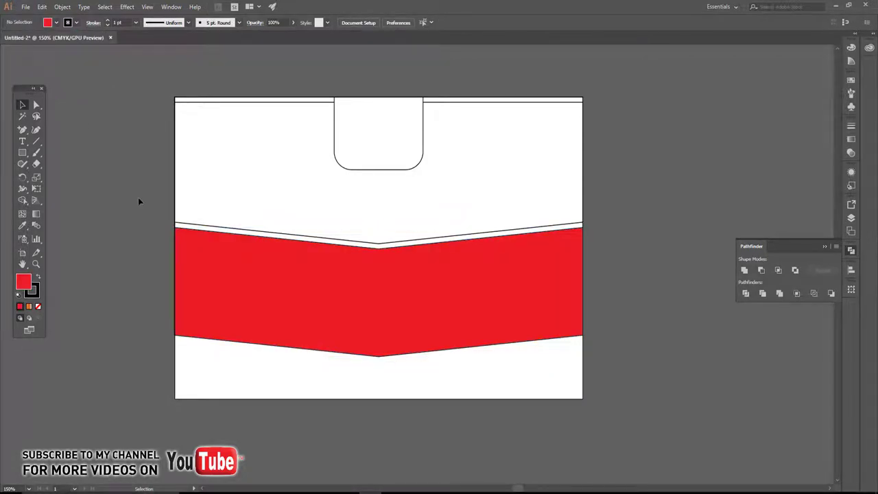
pyautogui.click(384, 343)
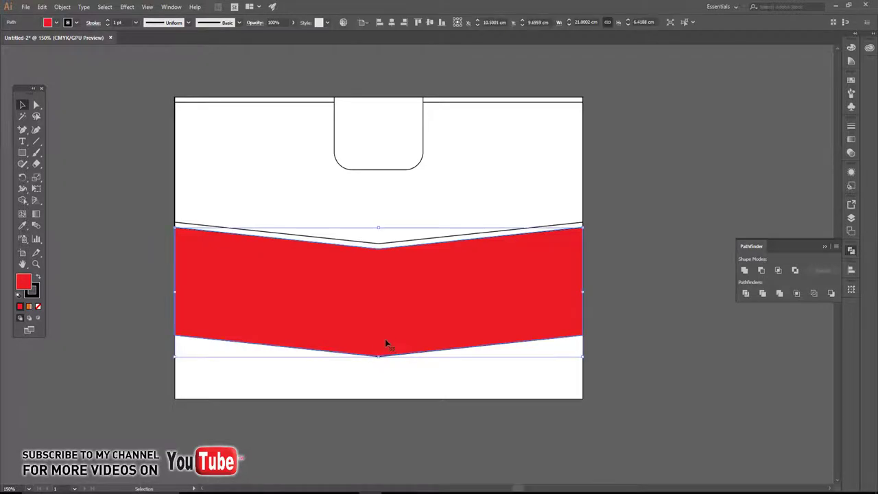
pyautogui.moveTo(374, 324); pyautogui.dragTo(375, 341)
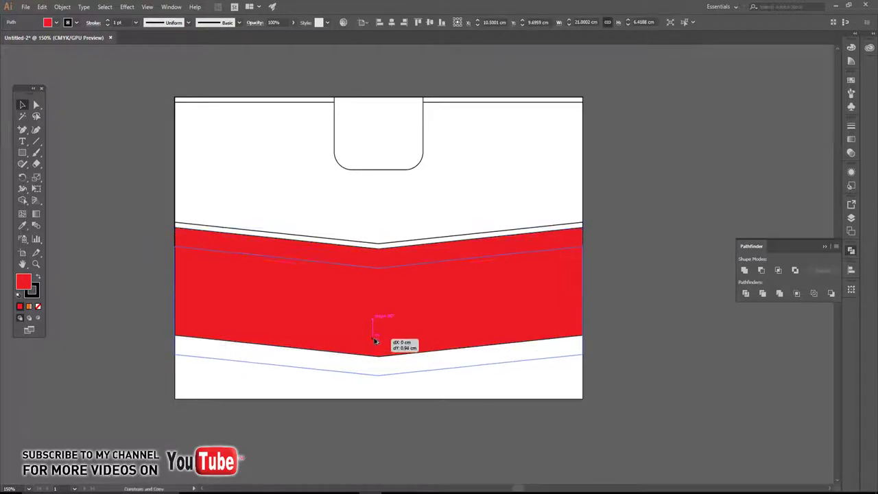
# Fill the lower band copy yellow and send it backward behind the red band.
pyautogui.click(57, 22)
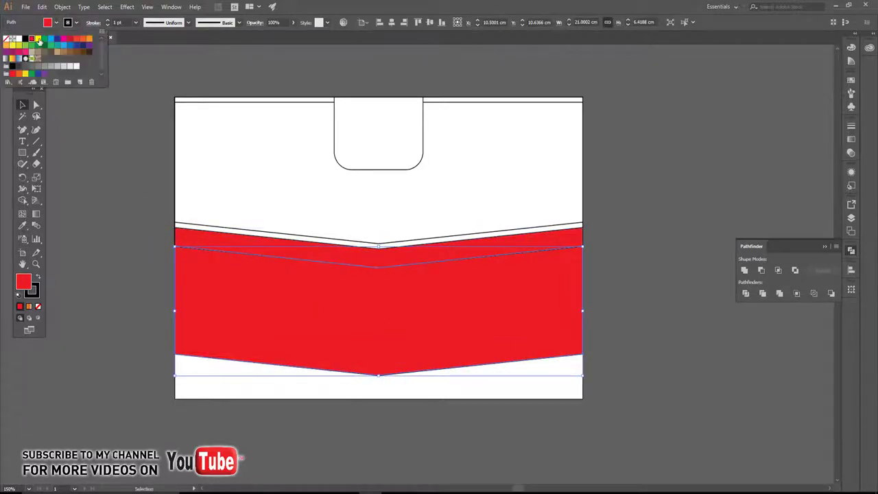
pyautogui.click(18, 46)
pyautogui.click(288, 331)
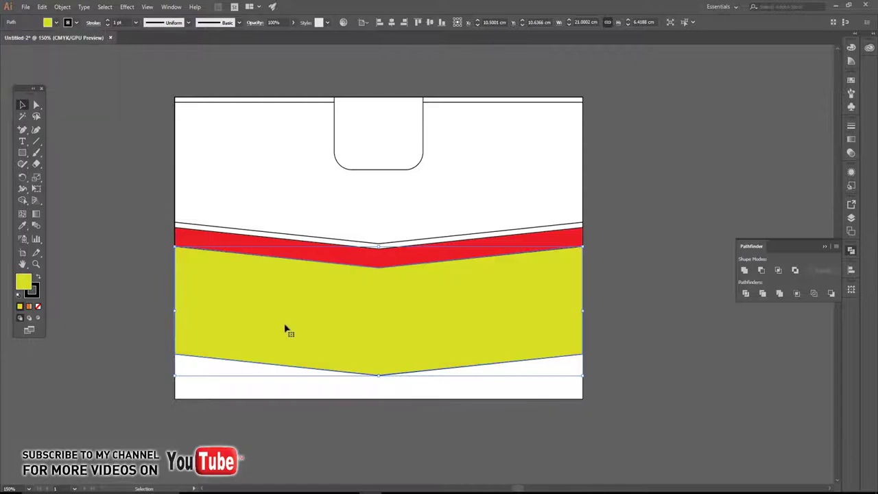
pyautogui.rightClick(288, 322)
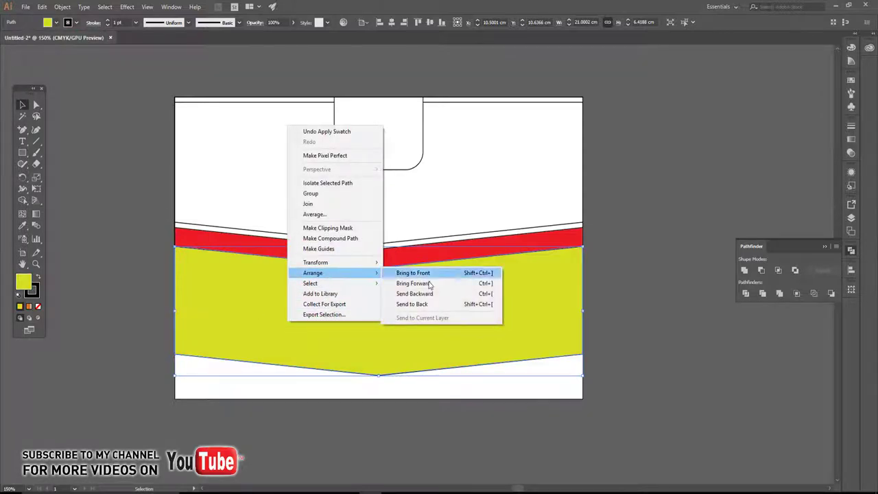
pyautogui.click(432, 307)
pyautogui.click(379, 404)
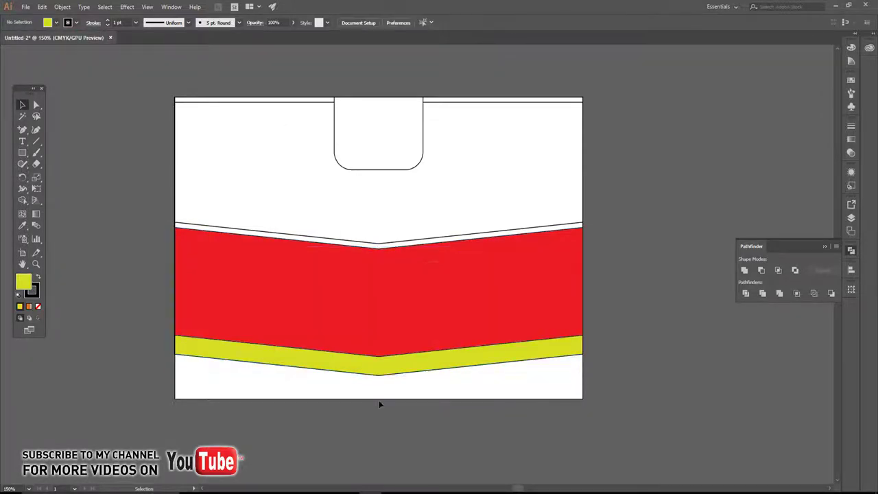
pyautogui.click(359, 375)
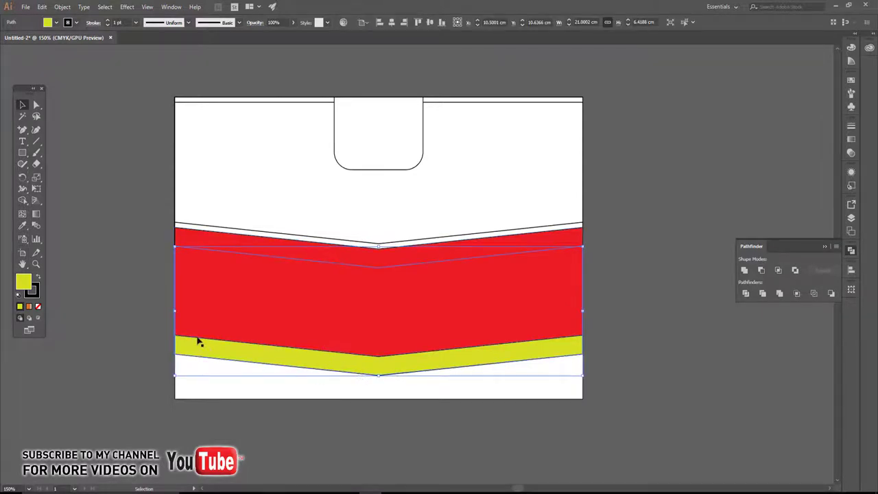
# Raise the yellow band's bottom centre point so the strip tapers toward the middle.
pyautogui.click(36, 106)
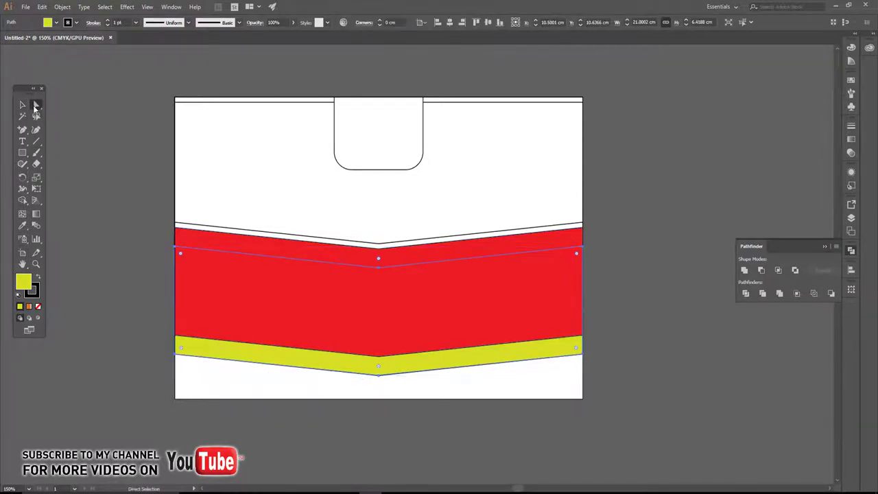
pyautogui.moveTo(379, 375); pyautogui.dragTo(378, 358)
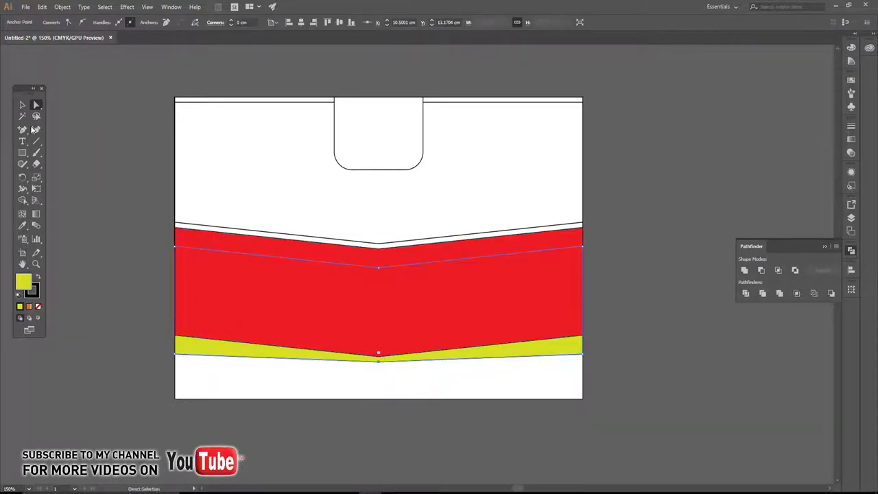
pyautogui.click(22, 104)
pyautogui.moveTo(585, 358); pyautogui.dragTo(428, 397)
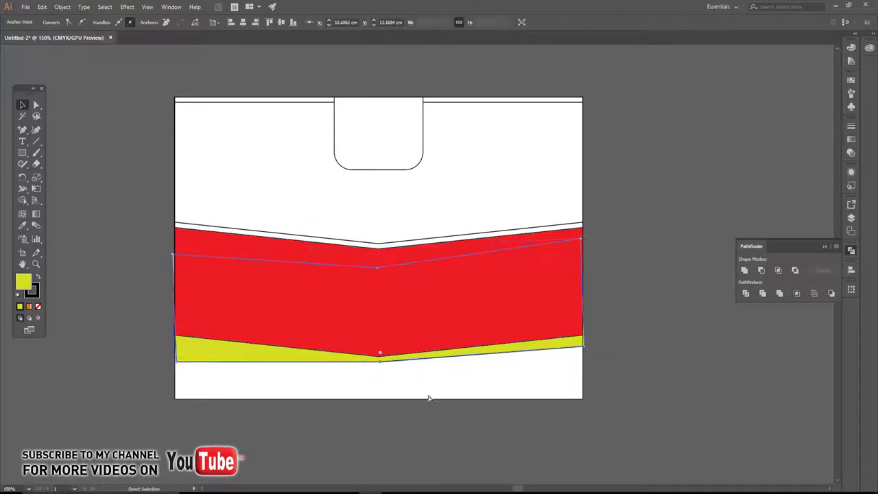
pyautogui.click(430, 406)
# Stretch the large top shape's bottom edge downward, undoing a stretch of the band.
pyautogui.click(310, 292)
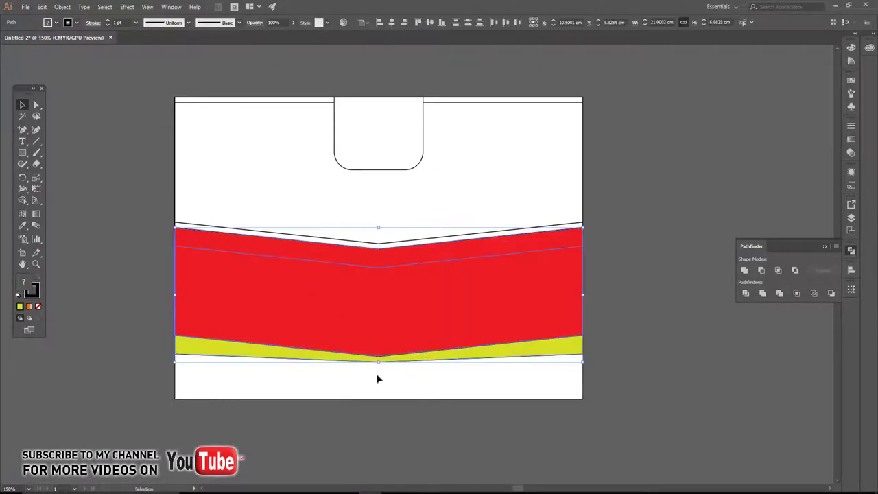
pyautogui.moveTo(377, 363); pyautogui.dragTo(375, 376)
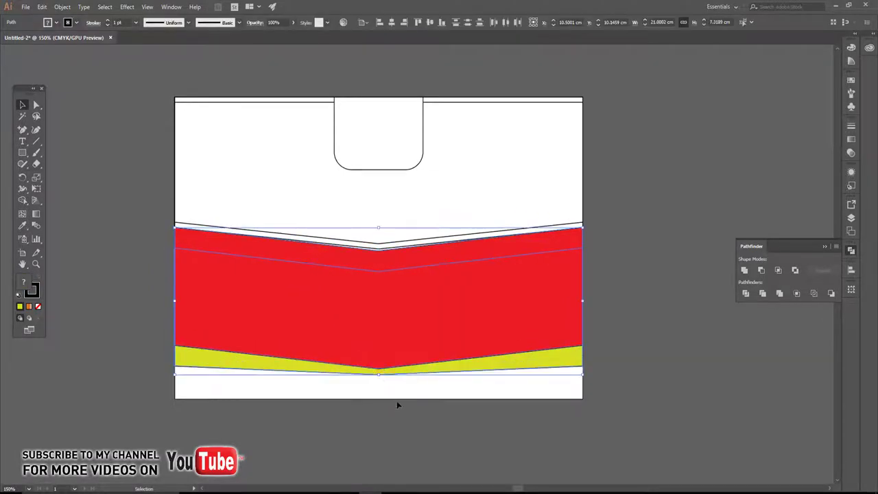
pyautogui.hotkey('ctrl', 'z')
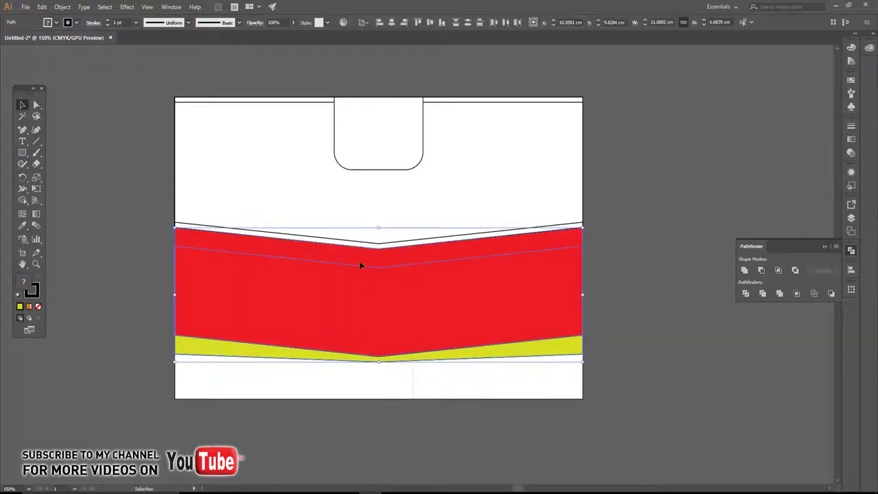
pyautogui.click(359, 236)
pyautogui.moveTo(378, 360); pyautogui.dragTo(378, 373)
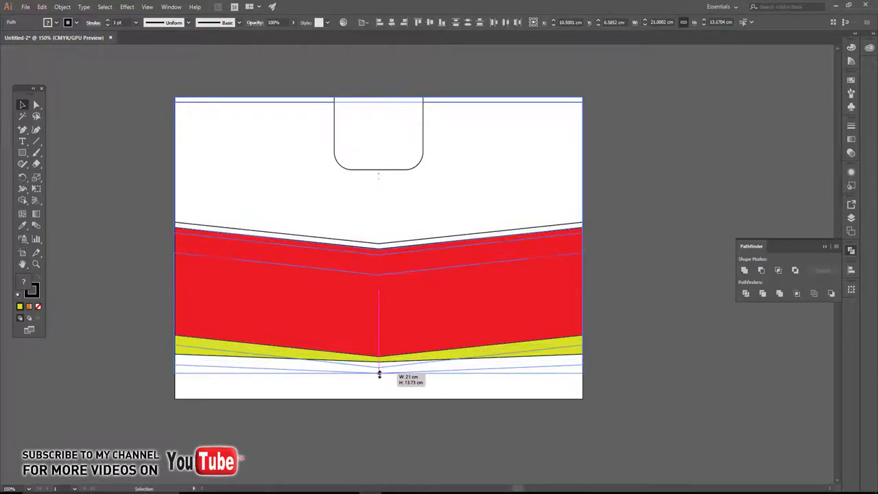
pyautogui.click(466, 425)
pyautogui.click(336, 311)
# Zoom out and select all the artwork on the artboard.
pyautogui.hotkey('ctrl', '-')
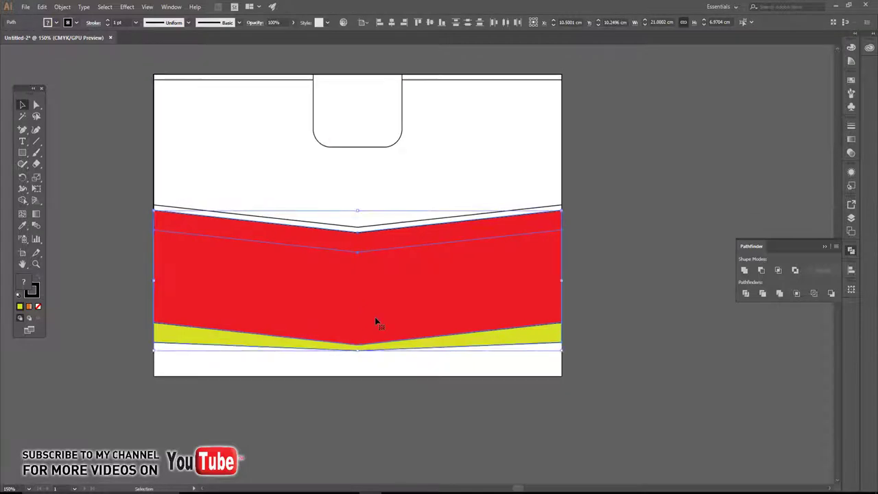
pyautogui.click(454, 391)
pyautogui.moveTo(453, 391); pyautogui.dragTo(294, 162)
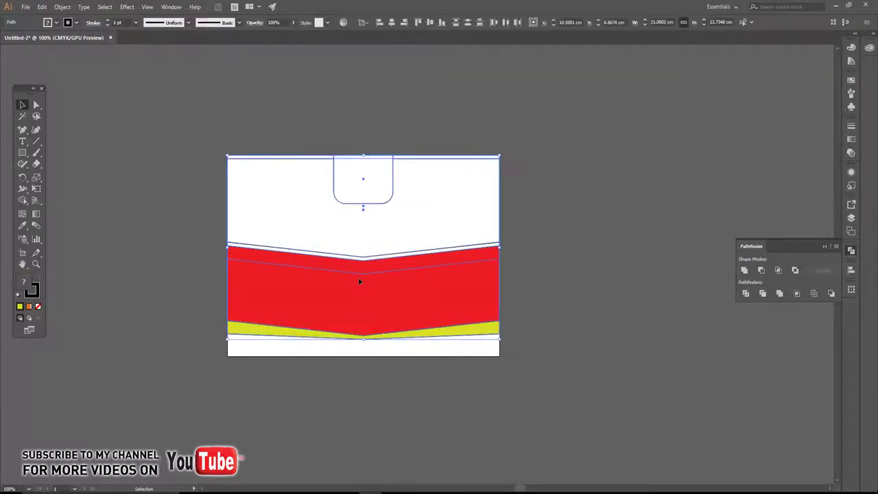
# Move all artwork up the page and move the rounded notch shape below the dark bar.
pyautogui.moveTo(359, 280); pyautogui.dragTo(358, 262)
pyautogui.click(541, 190)
pyautogui.scroll(2, 402, 171)
pyautogui.click(371, 171)
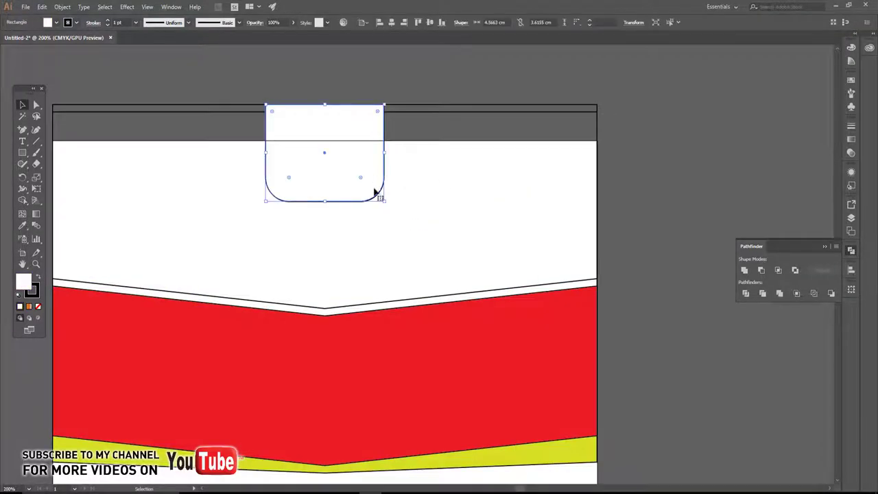
pyautogui.click(416, 25)
pyautogui.click(425, 79)
pyautogui.hotkey('ctrl', '-')
pyautogui.hotkey('ctrl', '-')
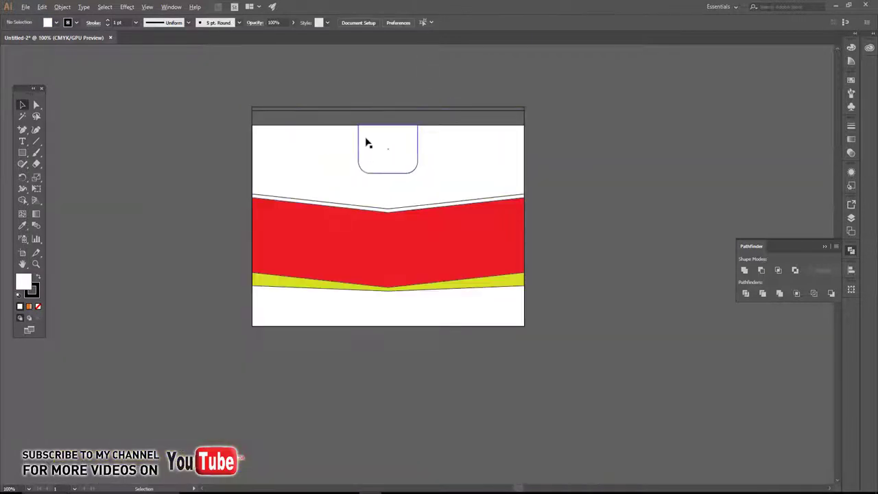
# Draw a no-fill rectangle over the top bar and select it with the white V path.
pyautogui.click(22, 153)
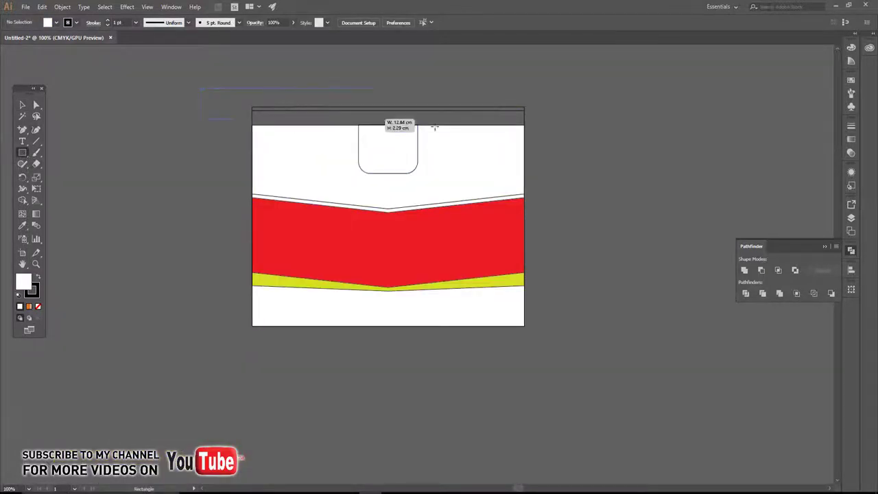
pyautogui.moveTo(366, 106); pyautogui.dragTo(535, 126)
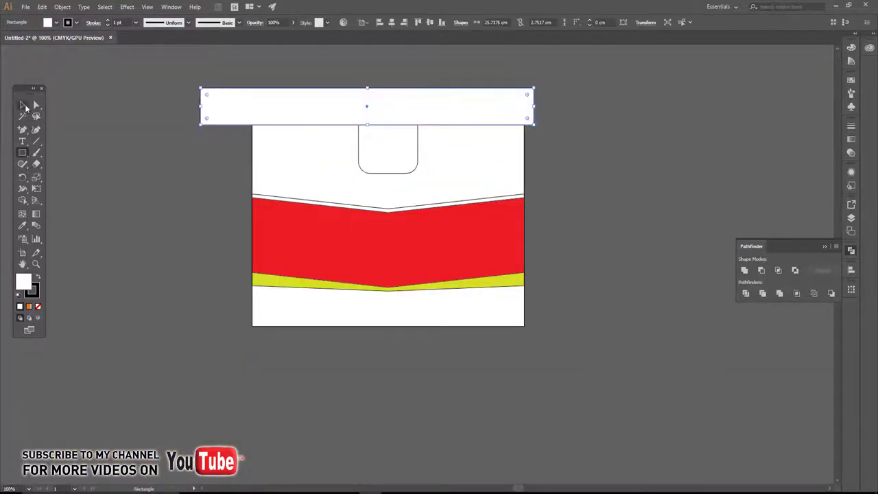
pyautogui.click(23, 104)
pyautogui.click(56, 23)
pyautogui.click(6, 39)
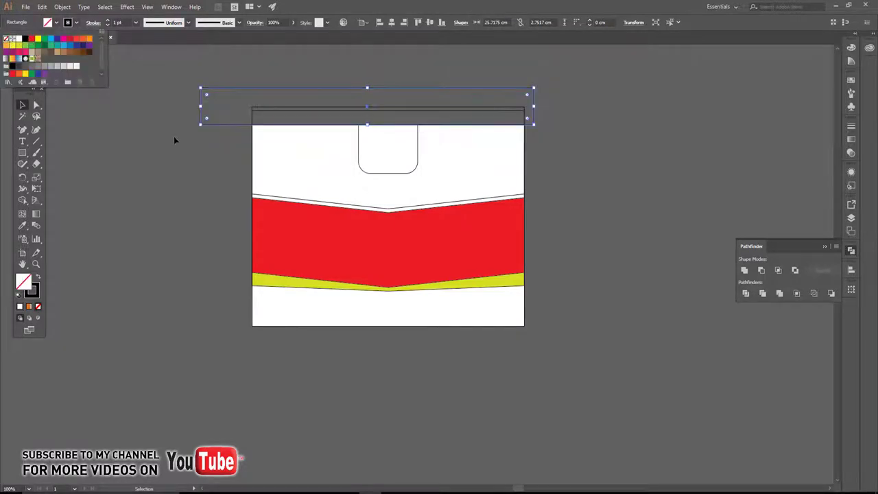
pyautogui.keyDown('shift'); pyautogui.click(276, 121); pyautogui.keyUp('shift')
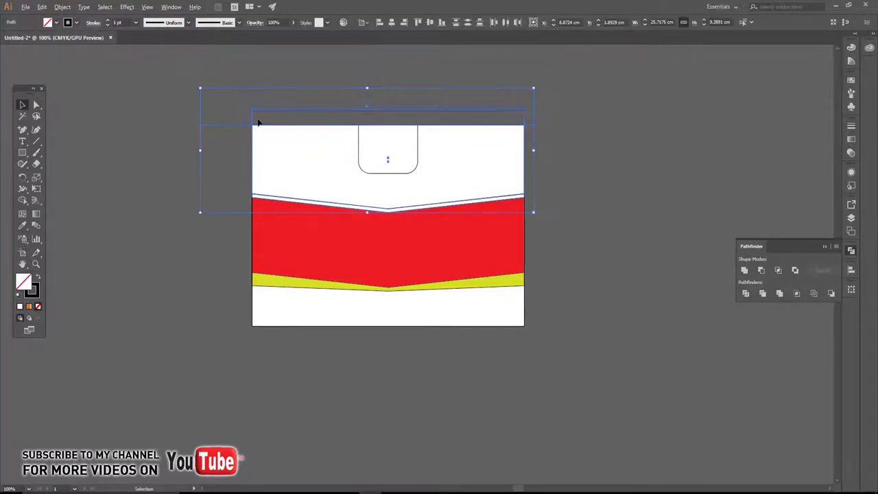
pyautogui.scroll(1, 258, 120)
# Delete the regions sticking out above the artboard with the Shape Builder tool.
pyautogui.click(23, 200)
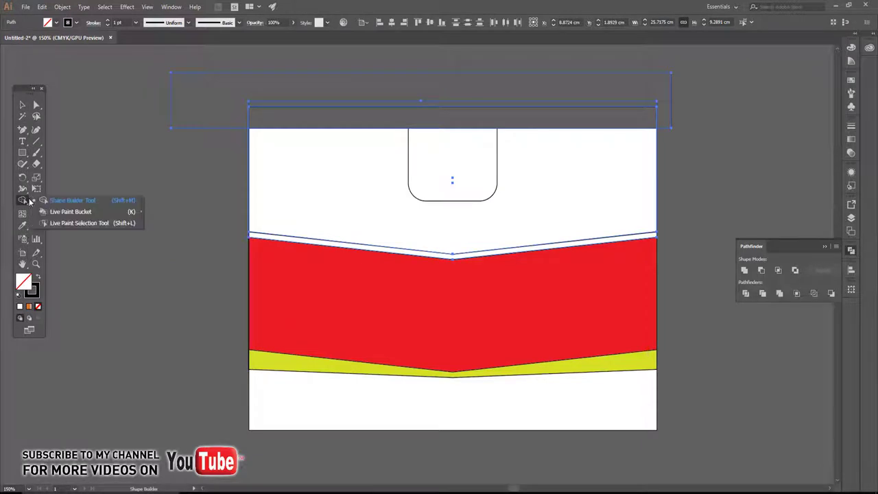
pyautogui.click(49, 202)
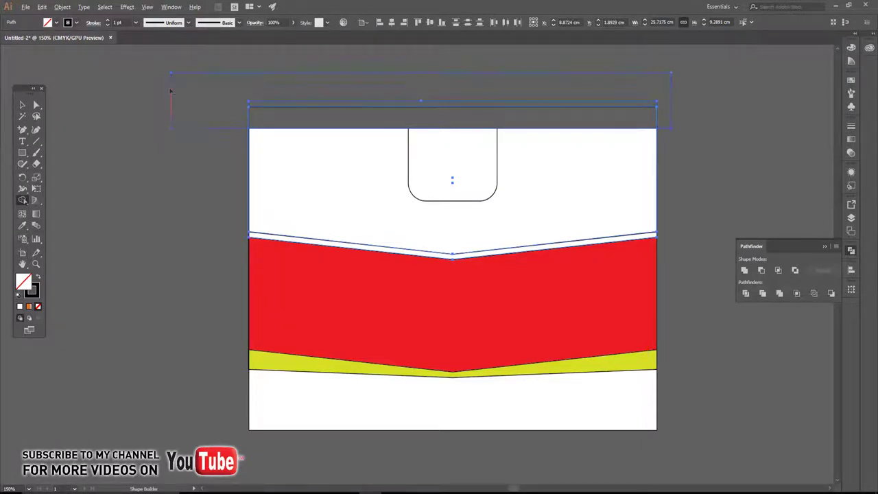
pyautogui.moveTo(173, 89); pyautogui.dragTo(288, 114)
pyautogui.moveTo(441, 112); pyautogui.dragTo(590, 88)
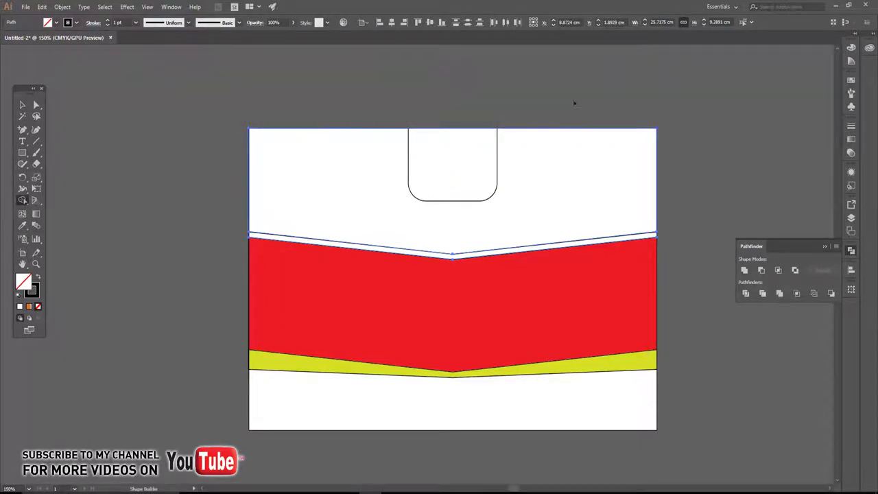
pyautogui.click(23, 105)
pyautogui.click(226, 249)
# Place the villa photo onto the artboard.
pyautogui.keyDown('alt'); pyautogui.scroll(1, 298, 274); pyautogui.keyUp('alt')
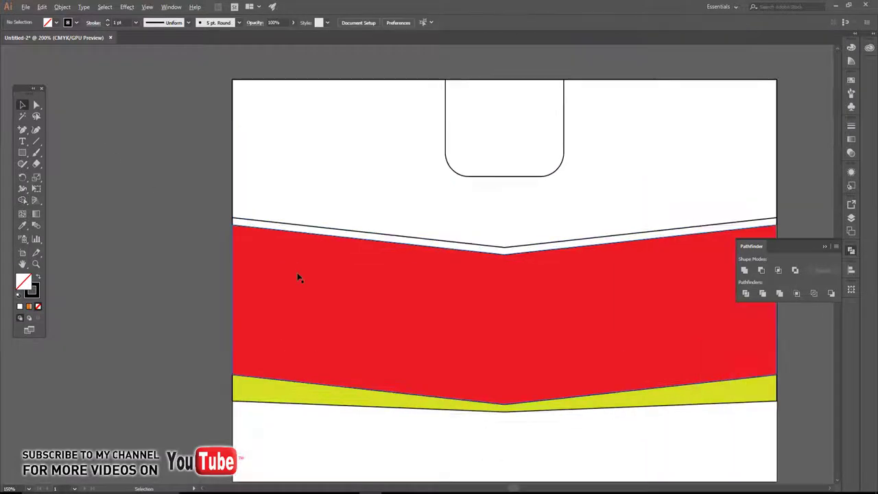
pyautogui.keyDown('alt'); pyautogui.scroll(-1, 417, 360); pyautogui.keyUp('alt')
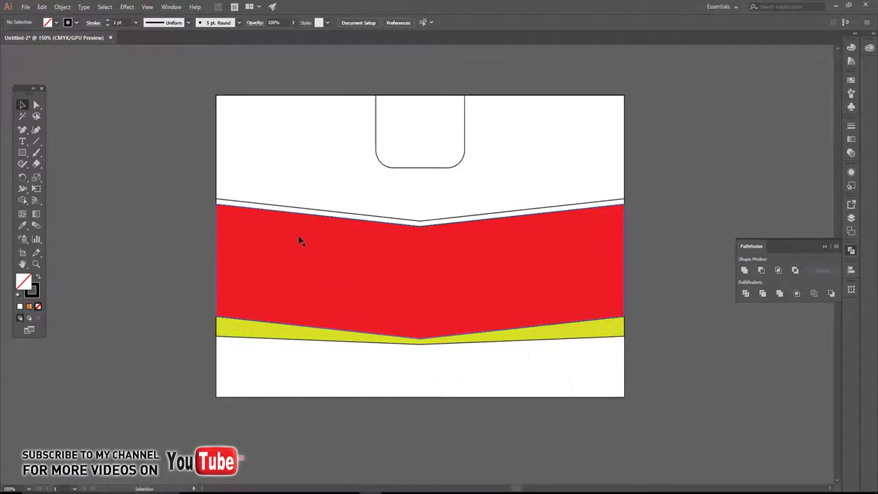
pyautogui.click(355, 274)
pyautogui.click(306, 365)
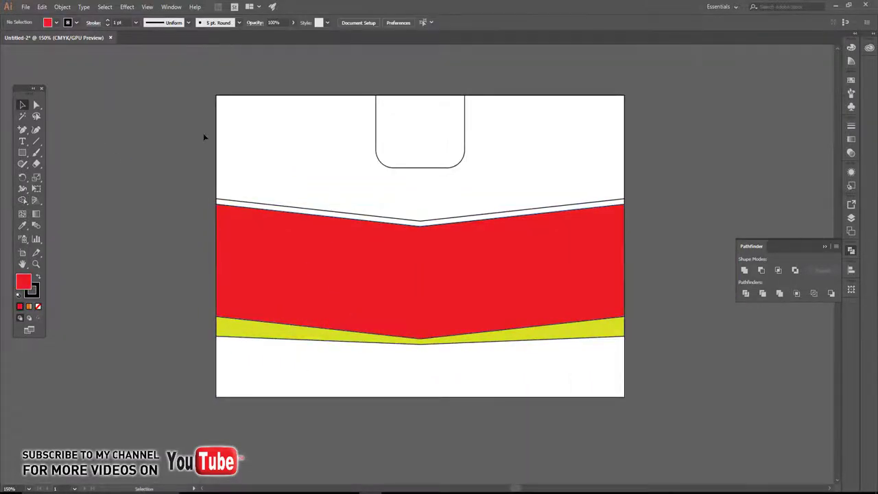
pyautogui.click(25, 7)
pyautogui.click(30, 159)
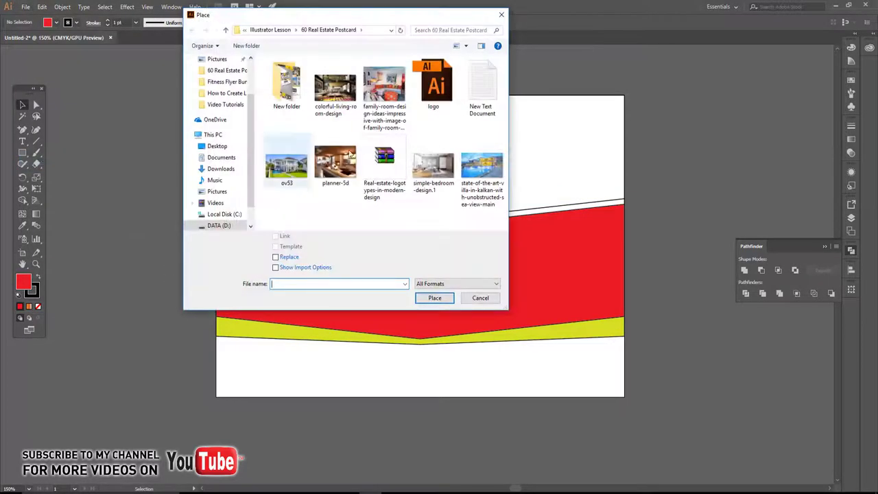
pyautogui.click(481, 168)
pyautogui.click(438, 298)
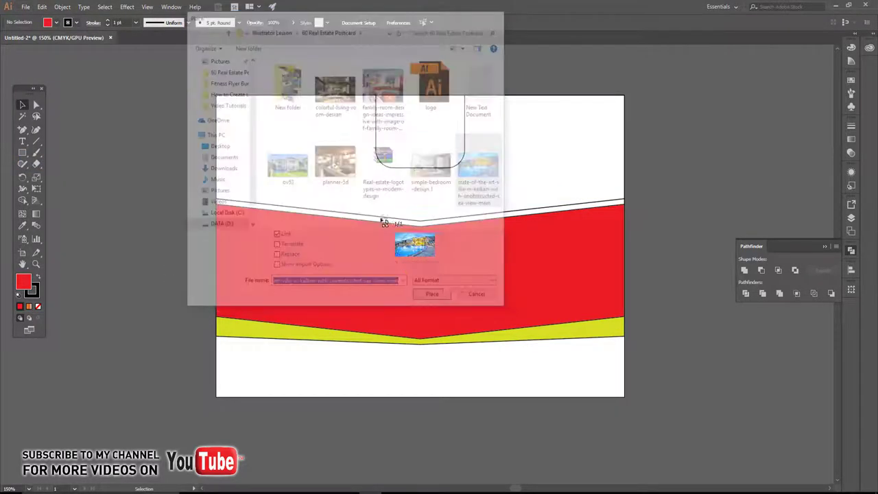
pyautogui.click(338, 153)
# Align the photo to the artboard's top-left and scale it to 21 cm wide.
pyautogui.click(406, 23)
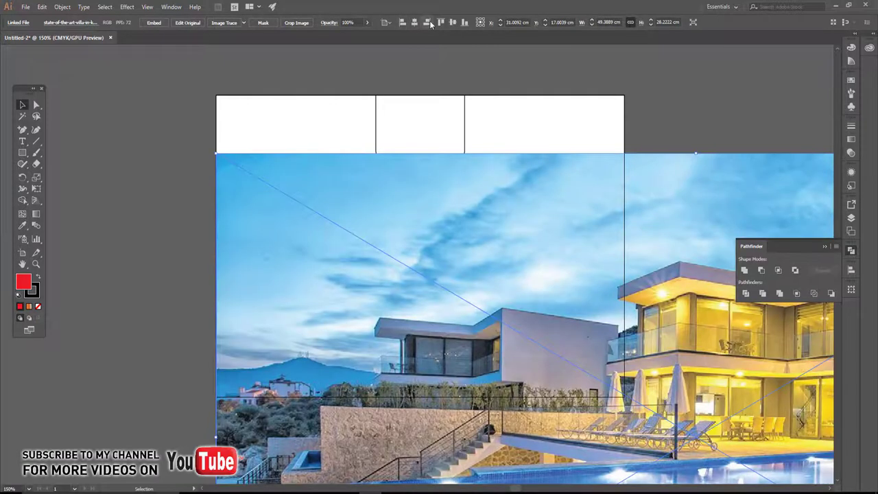
pyautogui.click(441, 23)
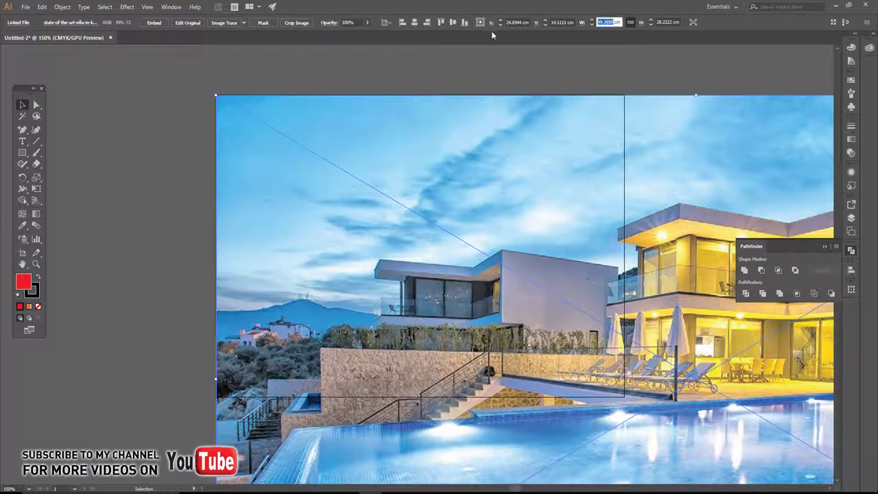
pyautogui.write('21')
pyautogui.press('Return')
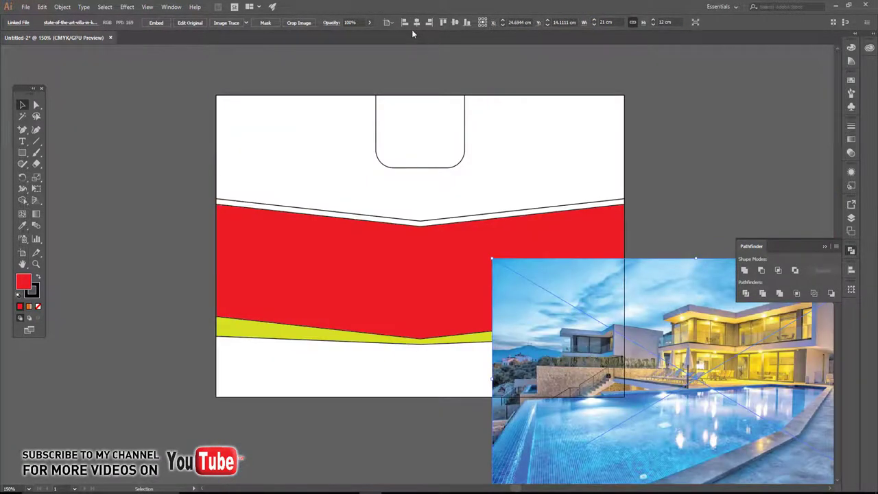
# Align the photo top-left, send it behind the red and yellow bands, and nudge it.
pyautogui.click(417, 22)
pyautogui.click(443, 22)
pyautogui.rightClick(370, 147)
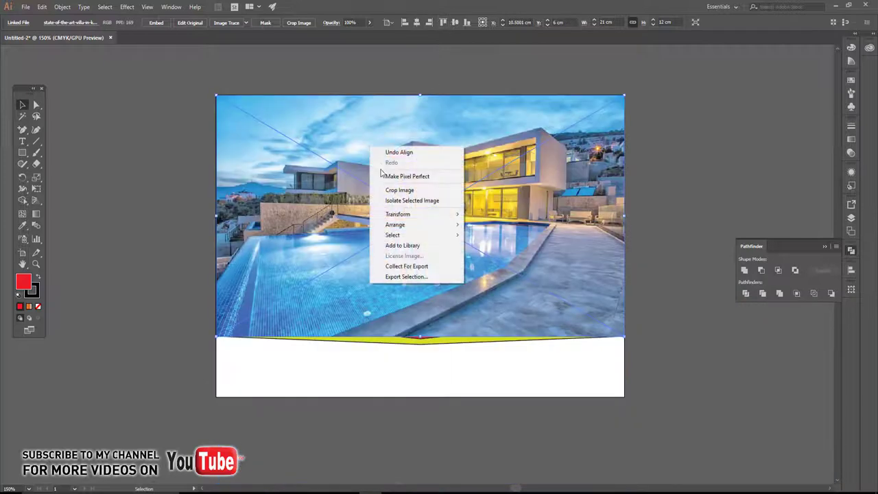
pyautogui.moveTo(395, 224)
pyautogui.click(503, 256)
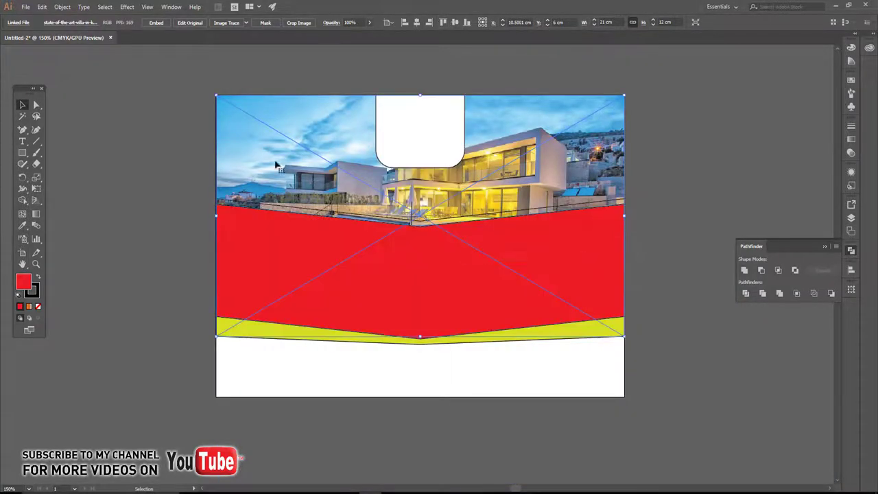
pyautogui.moveTo(310, 171)
pyautogui.mouseDown()
pyautogui.moveTo(300, 100)
pyautogui.moveTo(314, 174)
pyautogui.mouseUp()
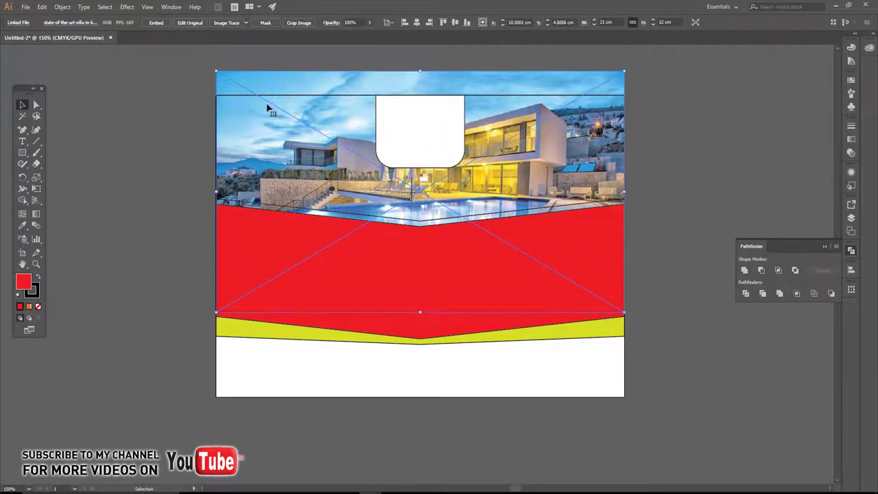
# Clip the photo to the top V-shaped outline path with a clipping mask.
pyautogui.click(251, 95)
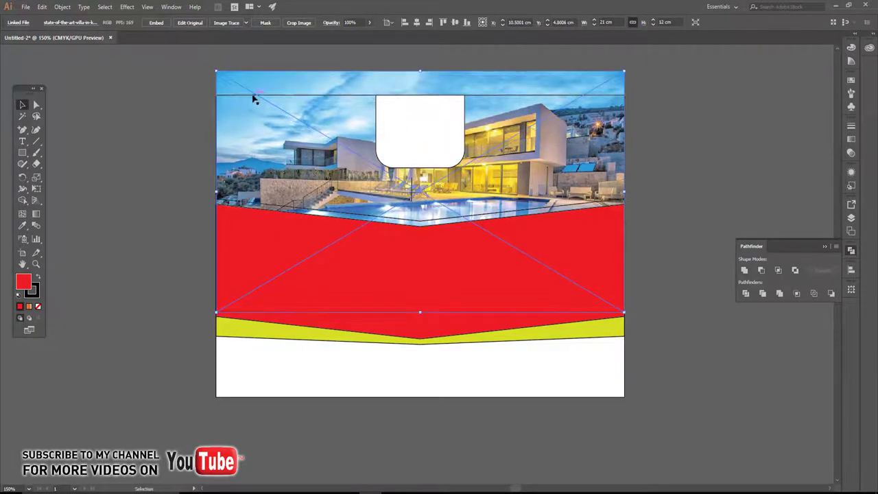
pyautogui.click(271, 208)
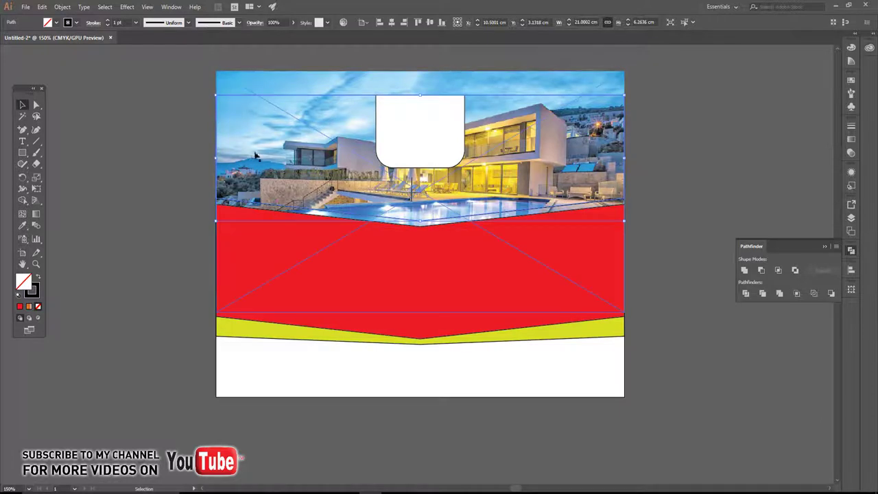
pyautogui.rightClick(278, 135)
pyautogui.click(302, 198)
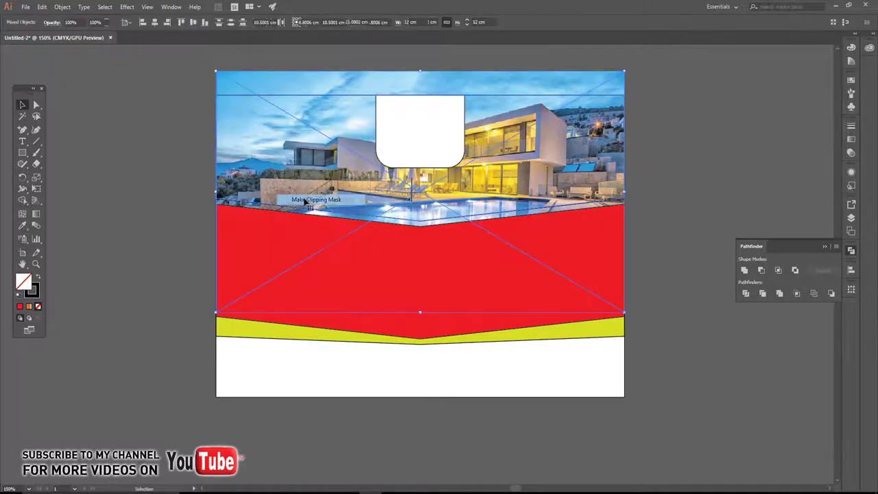
pyautogui.click(405, 149)
# Shrink the rounded tab to about 2.68 × 2.12 cm and align it flush with the artboard top.
pyautogui.press('m')
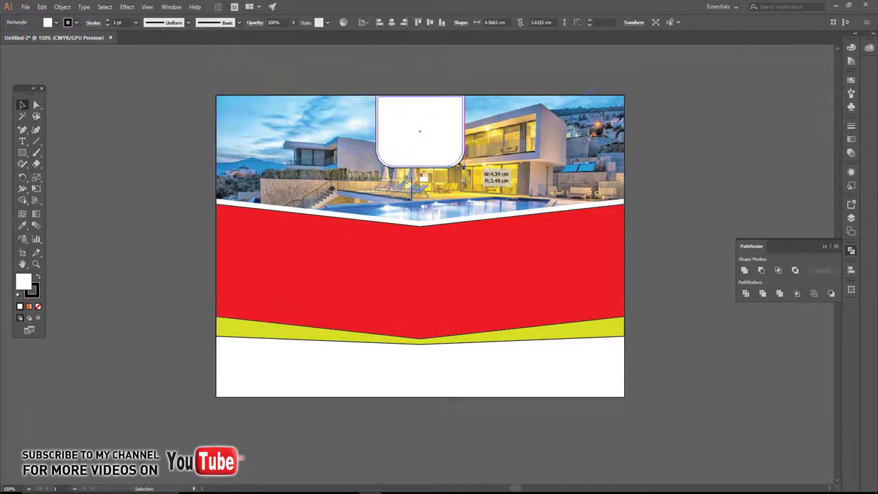
pyautogui.moveTo(389, 107)
pyautogui.mouseDown()
pyautogui.moveTo(449, 162)
pyautogui.moveTo(445, 151)
pyautogui.mouseUp()
pyautogui.click(418, 22)
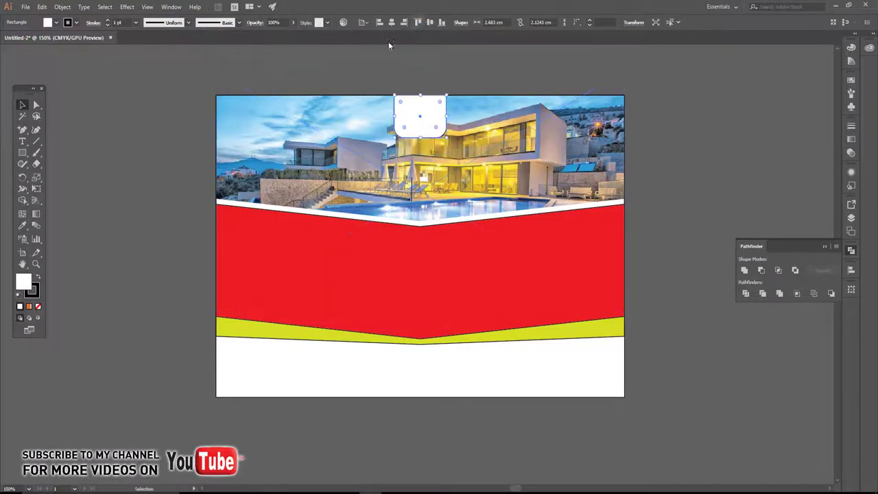
pyautogui.click(384, 62)
# Remove the tab's outline by setting Stroke to None, and fill it with orange.
pyautogui.scroll(2, 366, 116)
pyautogui.click(454, 118)
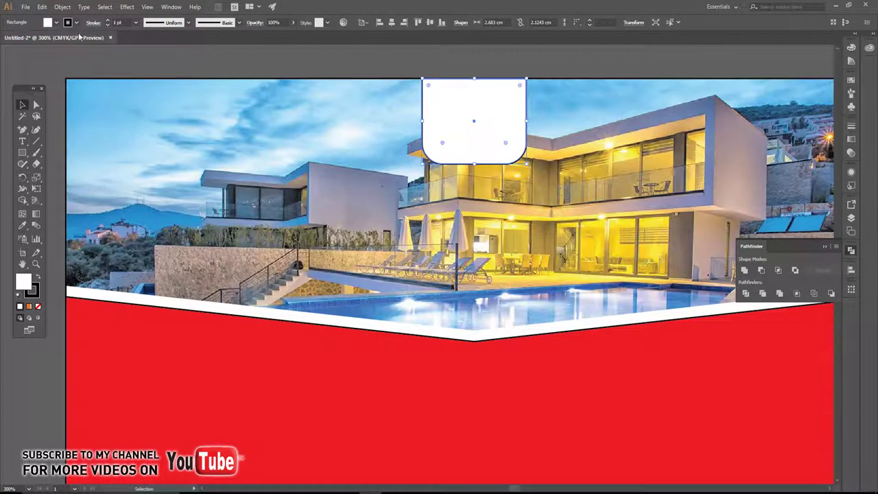
pyautogui.click(57, 24)
pyautogui.click(4, 39)
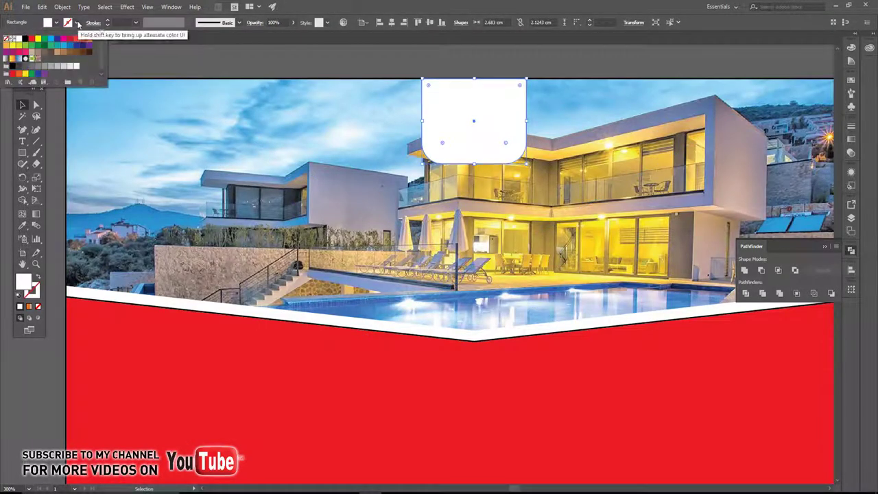
pyautogui.click(56, 24)
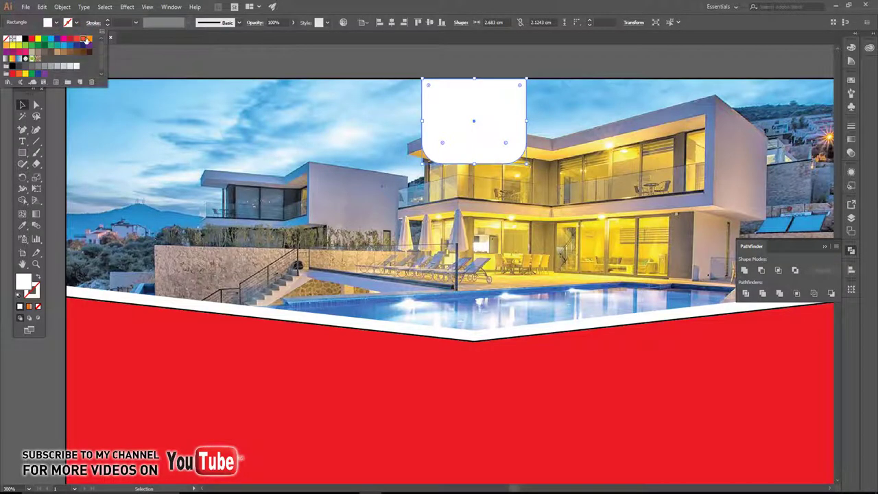
pyautogui.click(86, 39)
pyautogui.click(89, 39)
pyautogui.click(162, 52)
pyautogui.hotkey('ctrl', '-')
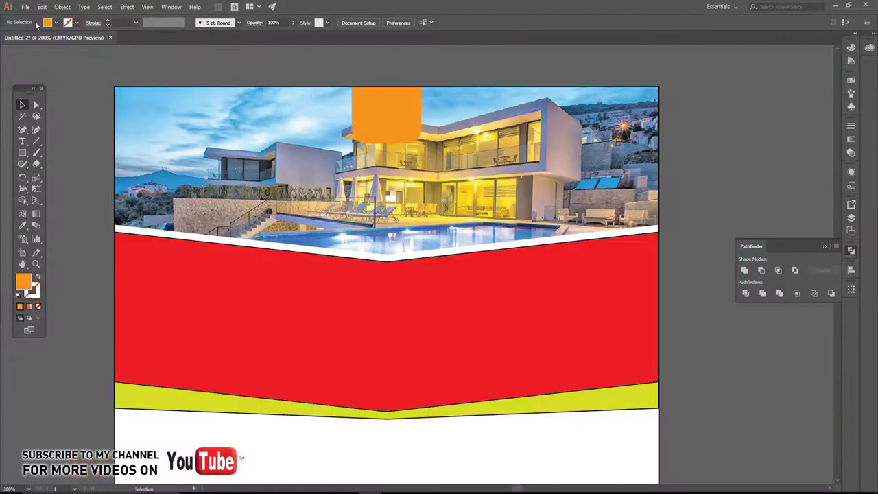
pyautogui.click(26, 7)
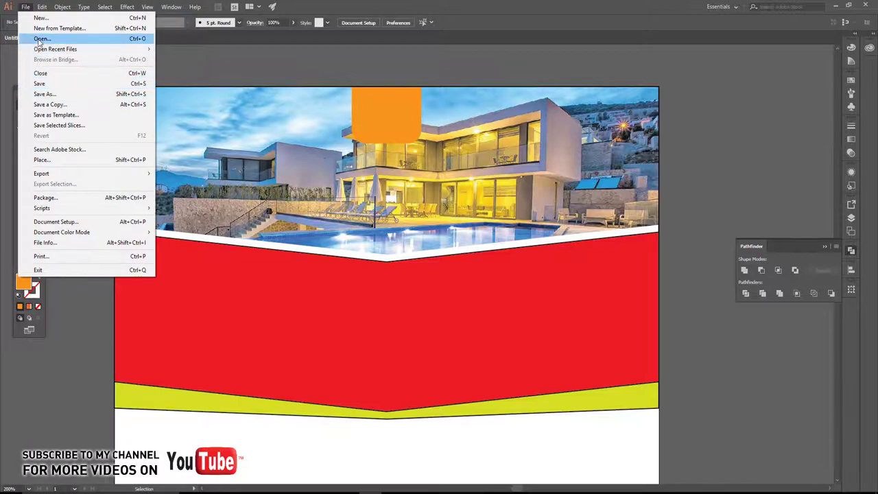
# Open the logo file and drag the building icon with its REAL ESTATE text into the flyer.
pyautogui.click(42, 39)
pyautogui.doubleClick(432, 83)
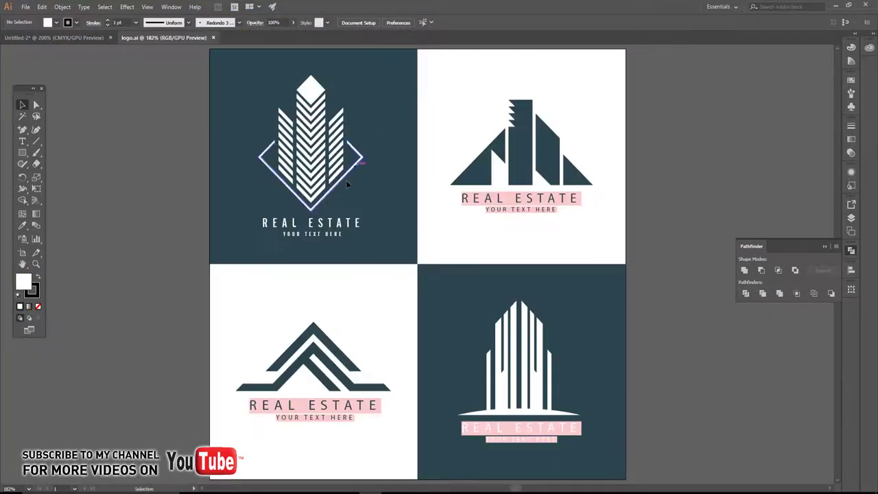
pyautogui.click(320, 173)
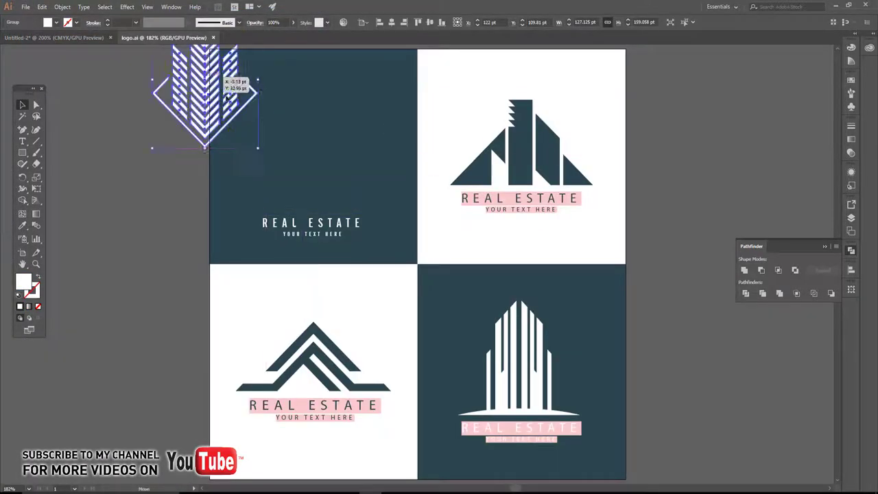
pyautogui.moveTo(280, 127); pyautogui.dragTo(171, 116)
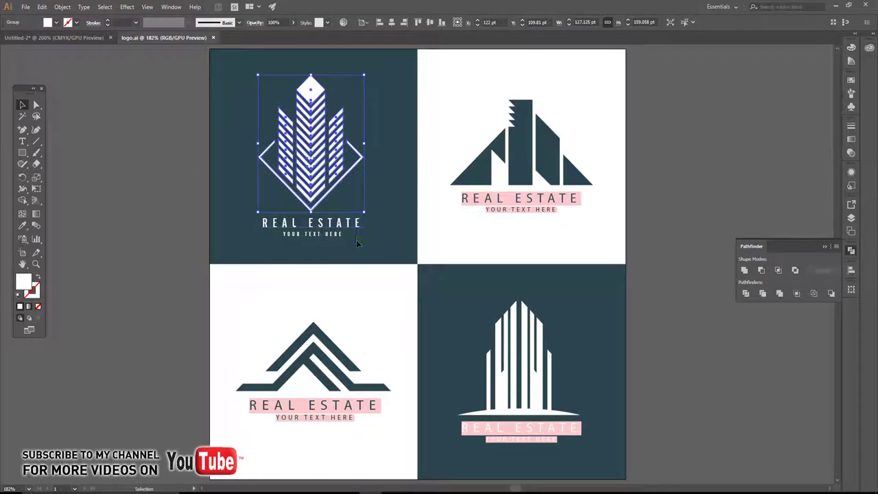
pyautogui.moveTo(357, 242); pyautogui.dragTo(329, 199)
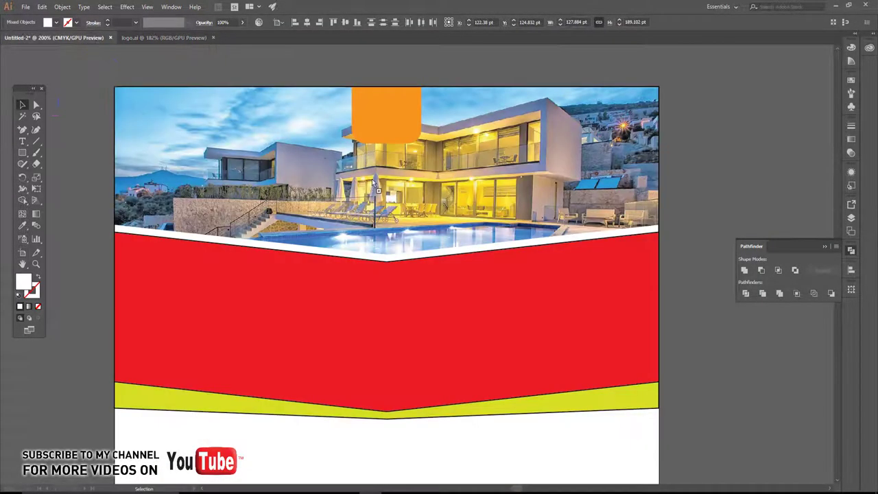
pyautogui.moveTo(314, 165); pyautogui.dragTo(365, 130)
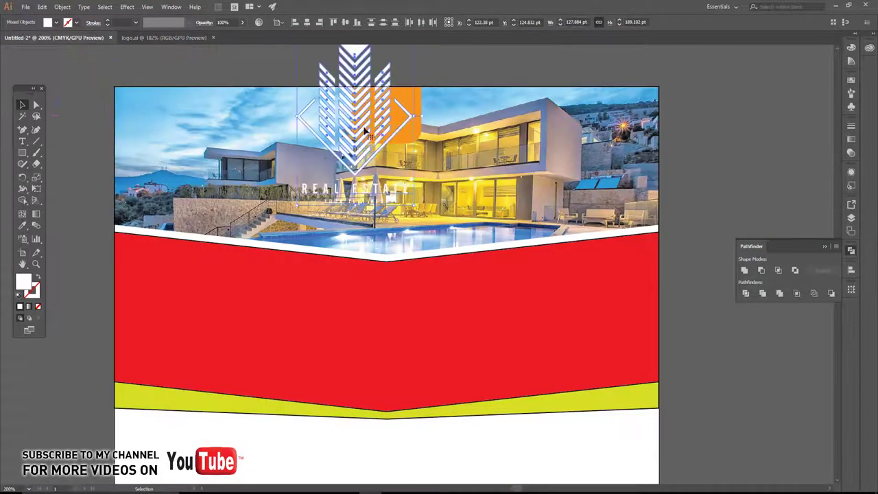
# Resize the white logo and centre it horizontally on the orange panel.
pyautogui.scroll(2, 403, 122)
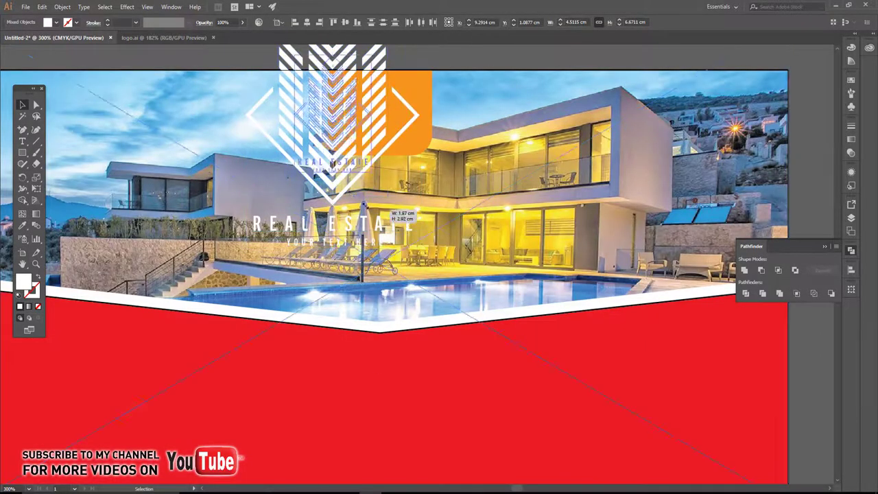
pyautogui.moveTo(420, 248); pyautogui.dragTo(349, 197)
pyautogui.press('v')
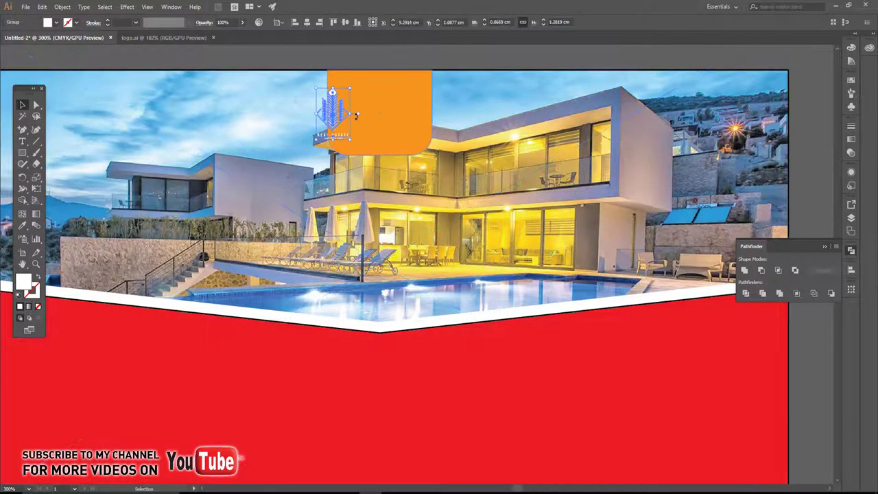
pyautogui.scroll(3, 343, 122)
pyautogui.moveTo(335, 117); pyautogui.dragTo(458, 114)
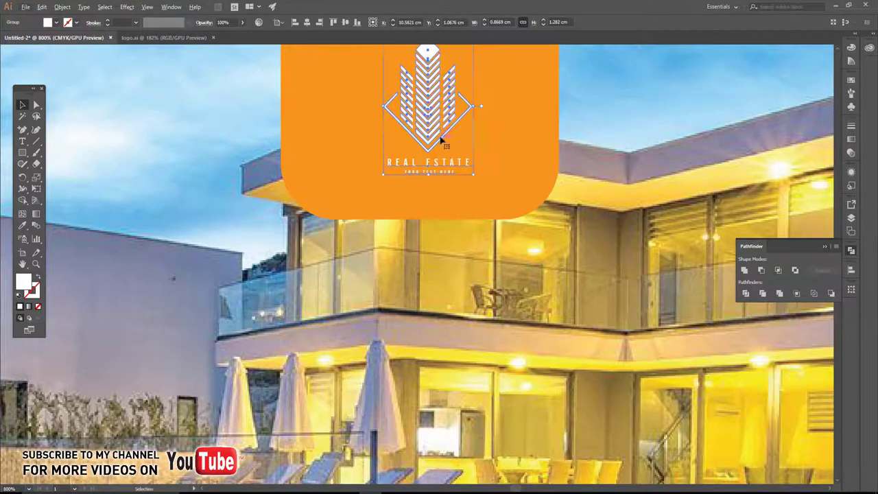
pyautogui.scroll(2, 428, 211)
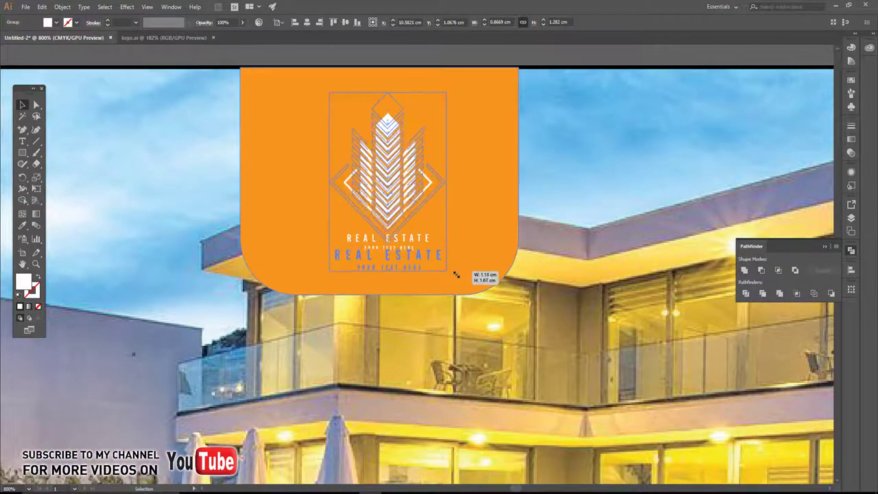
pyautogui.moveTo(433, 251); pyautogui.dragTo(451, 279)
pyautogui.click(306, 26)
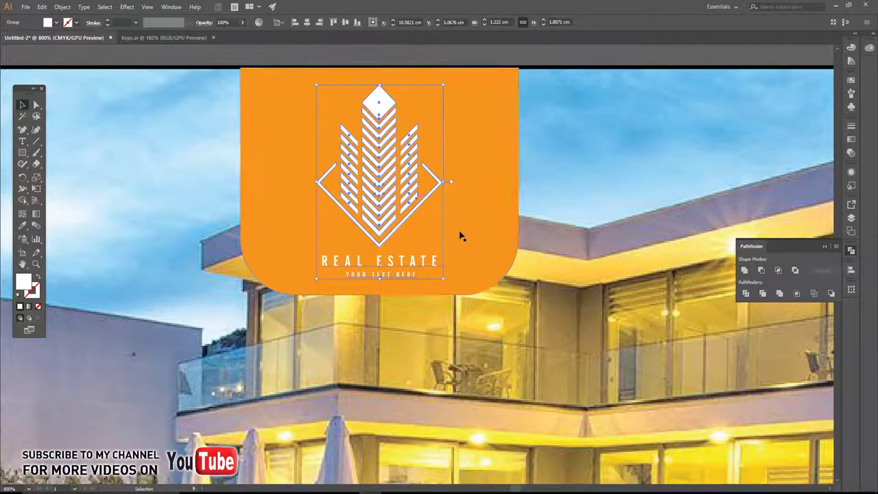
# Narrow the orange panel to about 2.1 cm and make its bottom corners less rounded.
pyautogui.click(461, 235)
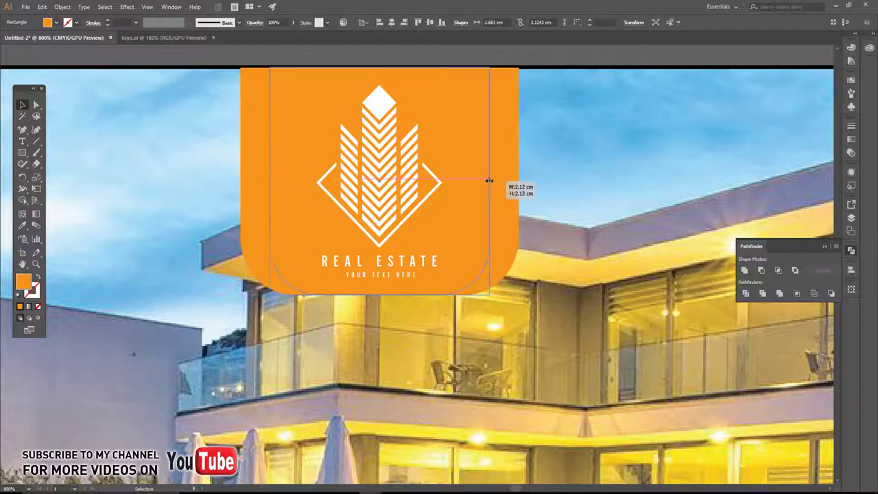
pyautogui.moveTo(516, 181); pyautogui.dragTo(488, 180)
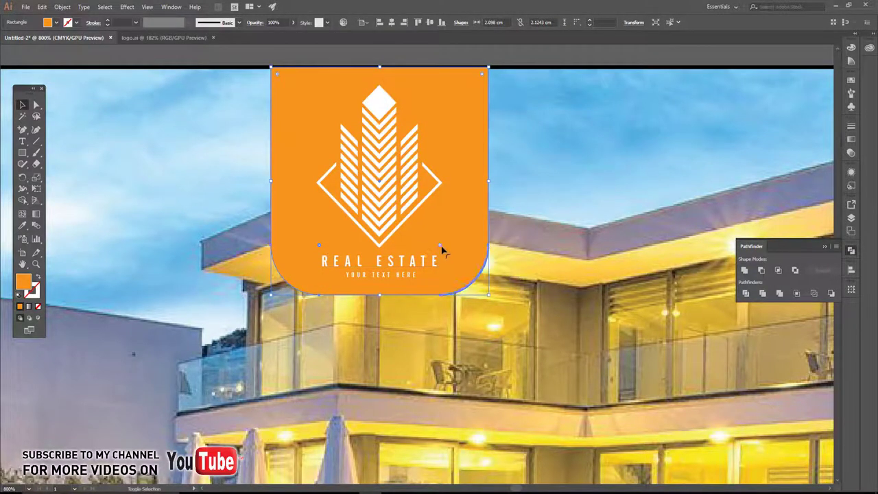
pyautogui.moveTo(441, 250); pyautogui.dragTo(465, 273)
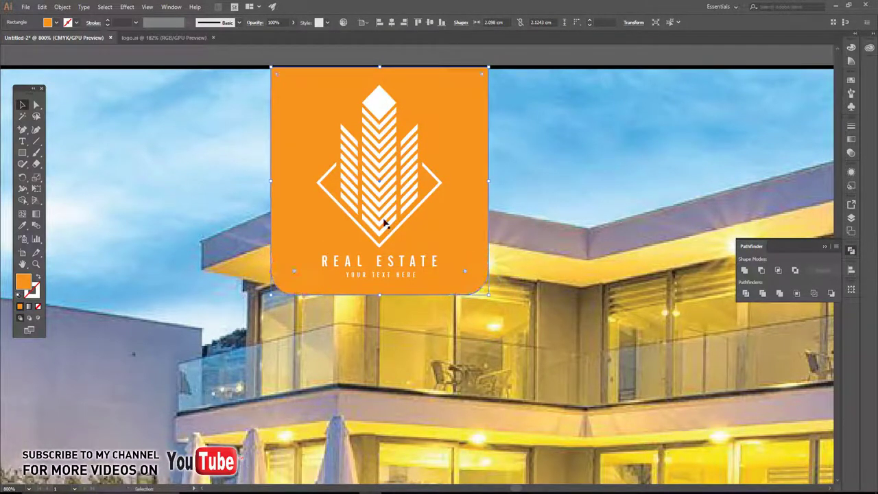
pyautogui.click(131, 165)
# Set the red and yellow banner shape's stroke to None.
pyautogui.scroll(-5, 166, 174)
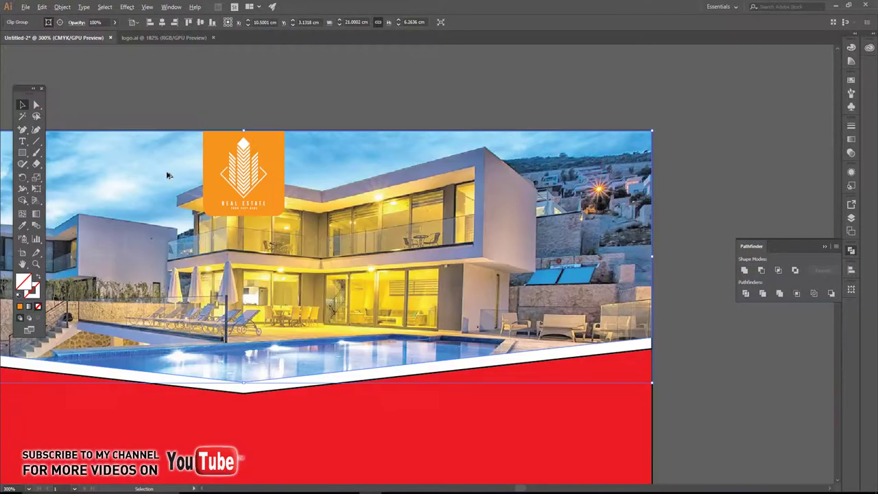
pyautogui.scroll(1, 323, 153)
pyautogui.scroll(3, 316, 120)
pyautogui.scroll(-1, 314, 119)
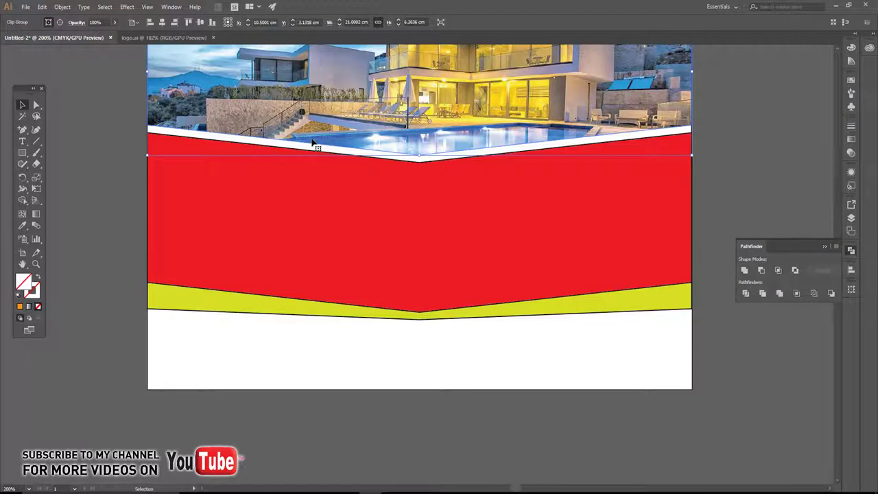
pyautogui.click(175, 168)
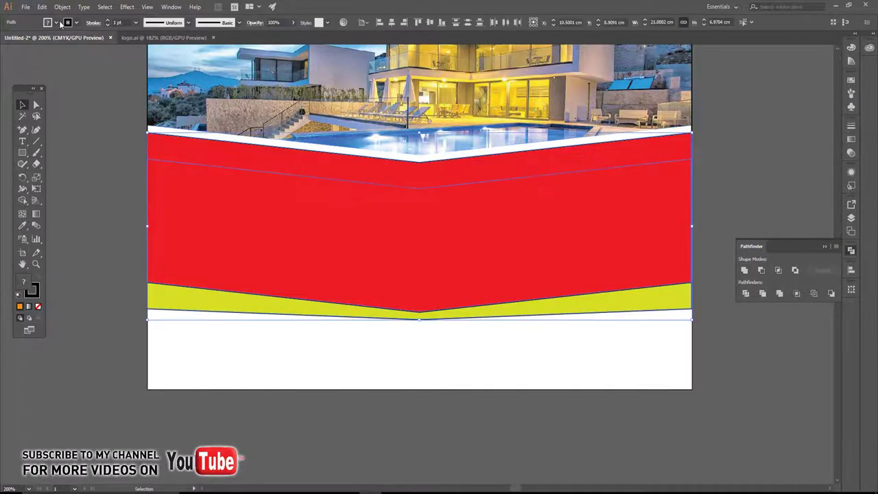
pyautogui.click(74, 25)
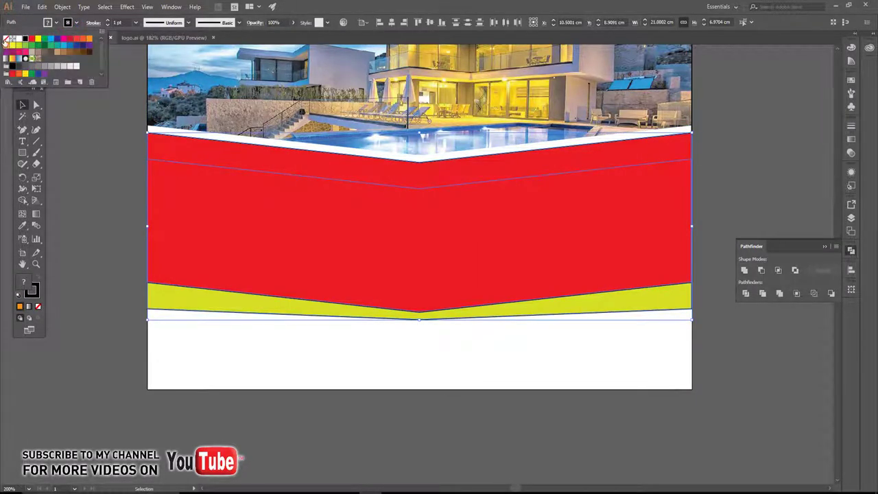
pyautogui.click(5, 41)
pyautogui.click(107, 193)
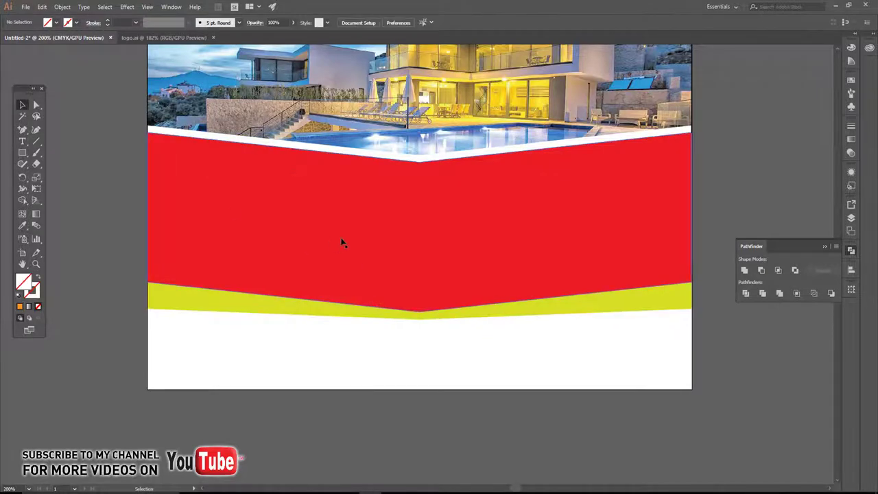
# Fix the stacking order so the red band sits in front of the yellow stripe.
pyautogui.scroll(2, 342, 242)
pyautogui.click(377, 229)
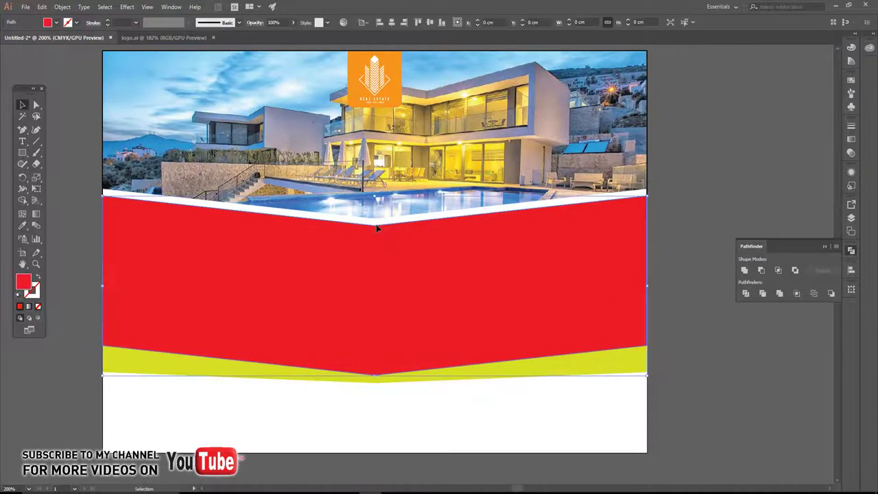
pyautogui.moveTo(376, 230); pyautogui.dragTo(382, 284)
pyautogui.hotkey('ctrl', 'z')
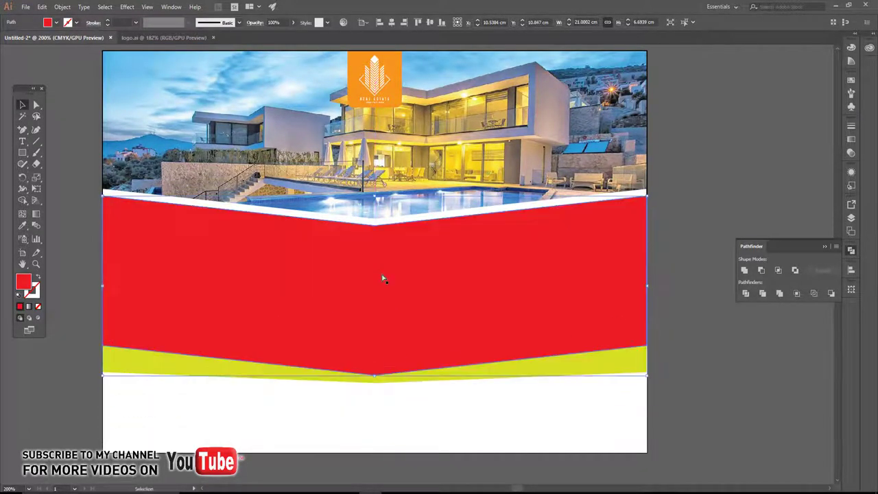
pyautogui.hotkey('ctrl', '[')
pyautogui.click(656, 202)
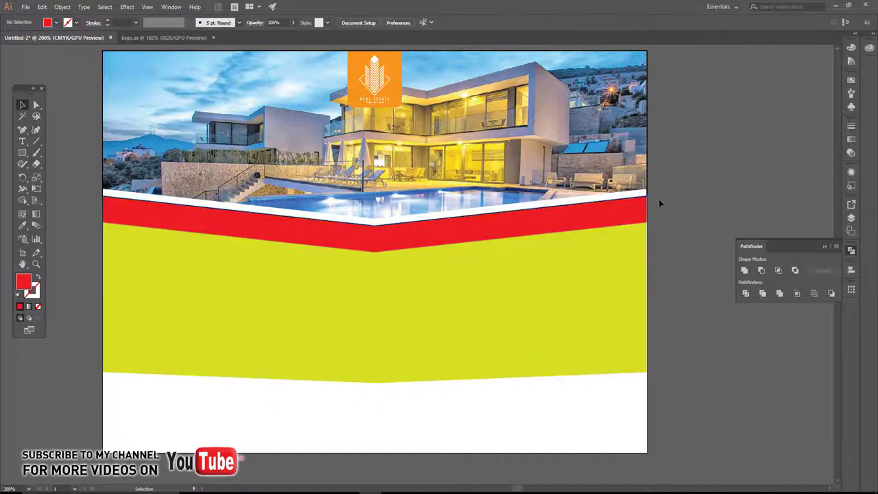
pyautogui.click(679, 164)
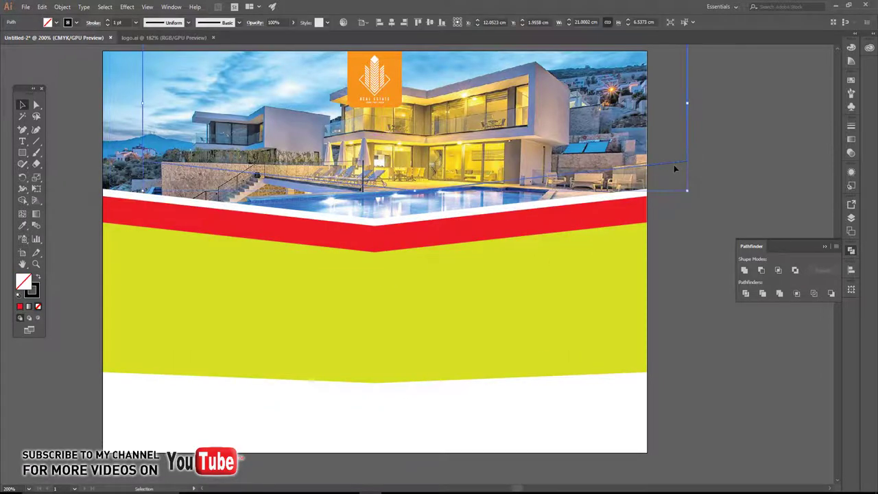
pyautogui.click(377, 272)
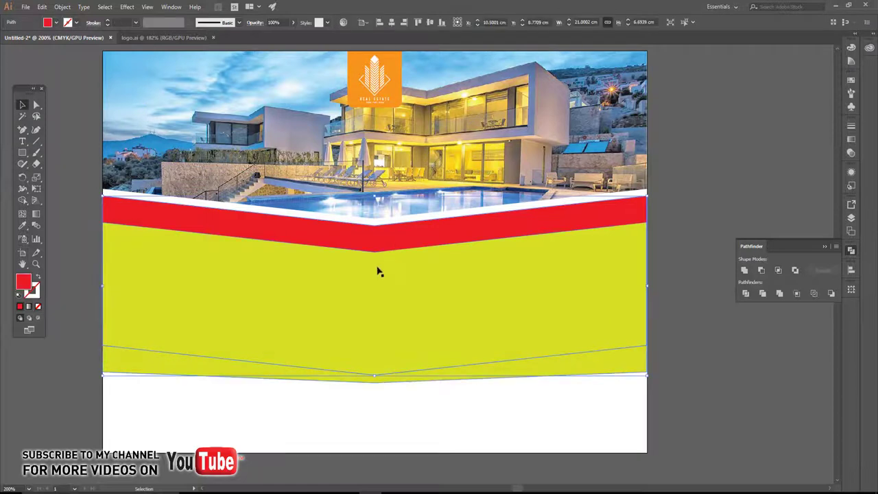
pyautogui.click(365, 281)
pyautogui.hotkey('ctrl', '[')
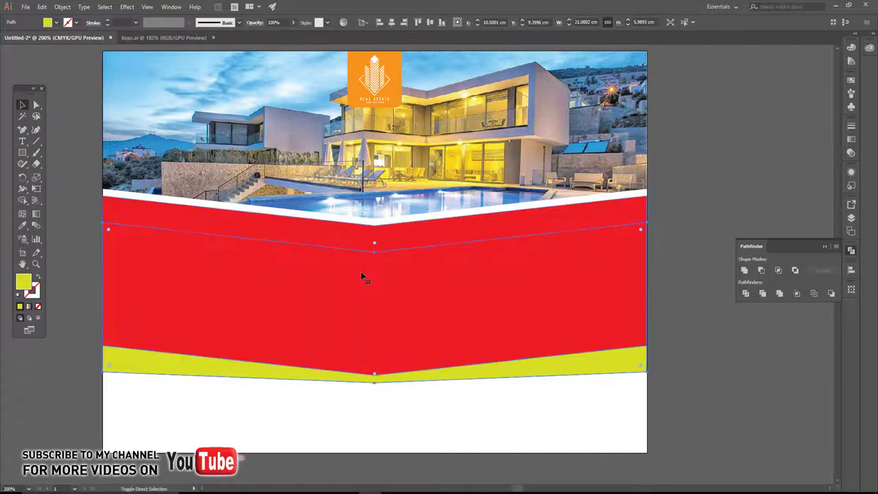
pyautogui.click(688, 211)
pyautogui.click(580, 295)
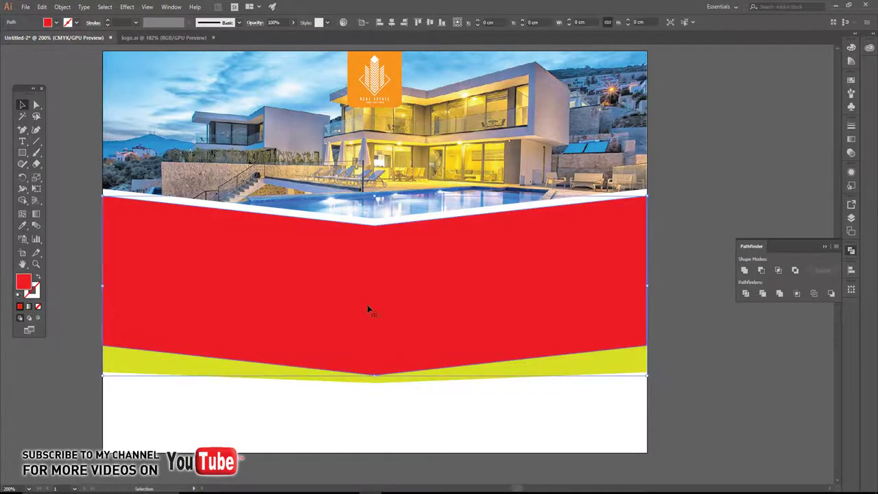
# Draw a vertical line on the left of the red band and copy it to the right side.
pyautogui.click(36, 142)
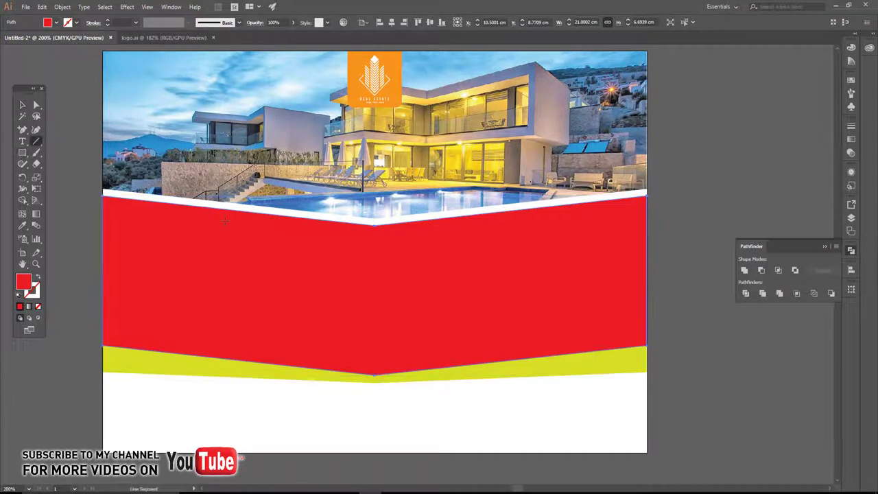
pyautogui.moveTo(227, 277); pyautogui.dragTo(231, 361)
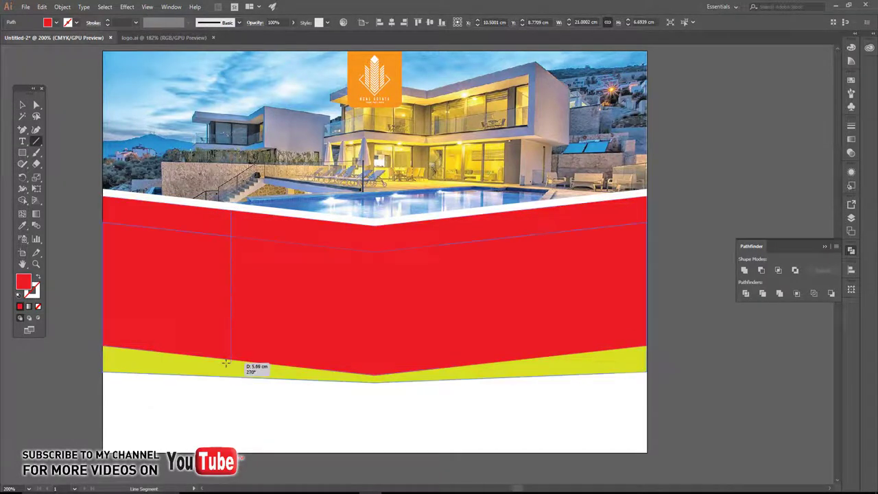
pyautogui.click(19, 108)
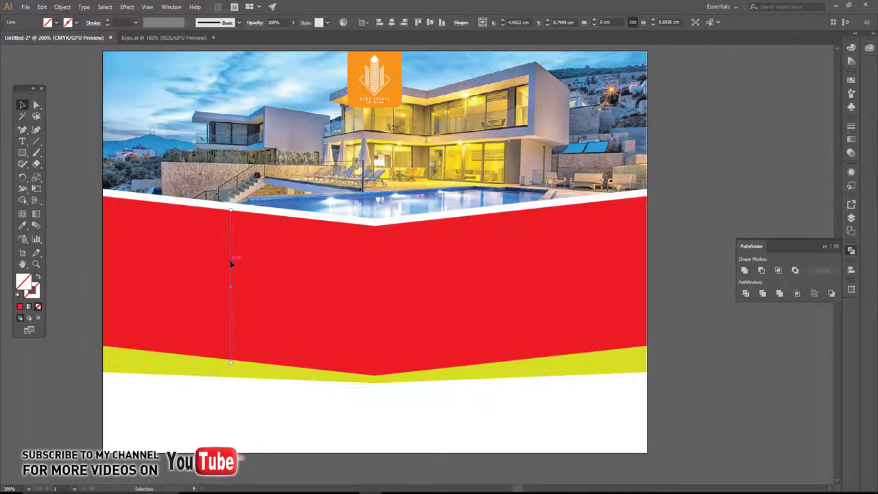
pyautogui.moveTo(230, 262)
pyautogui.mouseDown()
pyautogui.moveTo(550, 269)
pyautogui.moveTo(505, 269)
pyautogui.mouseUp()
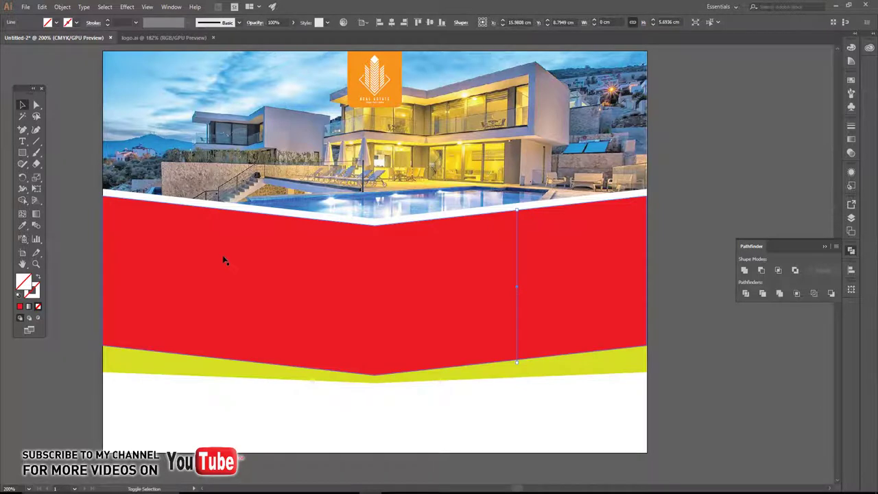
pyautogui.keyDown('shift'); pyautogui.click(230, 255); pyautogui.keyUp('shift')
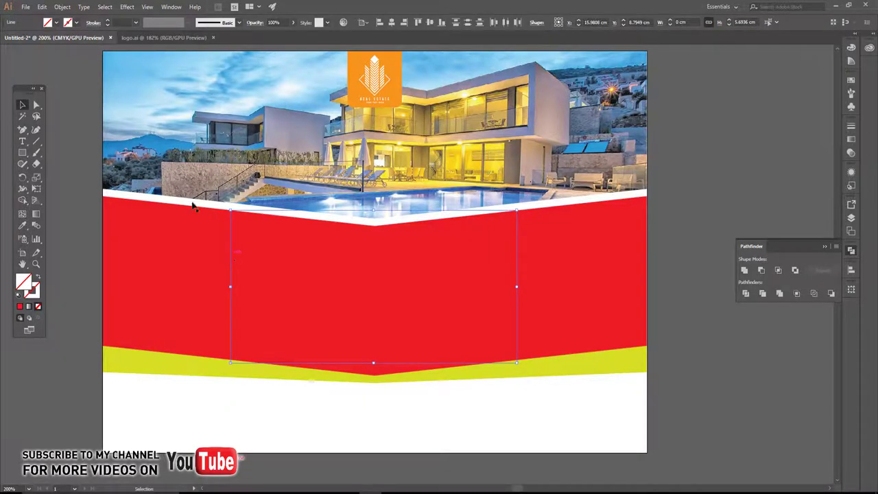
# Make both lines white, group them, centre them on the page, and thicken them to 12 pt.
pyautogui.click(73, 24)
pyautogui.click(18, 38)
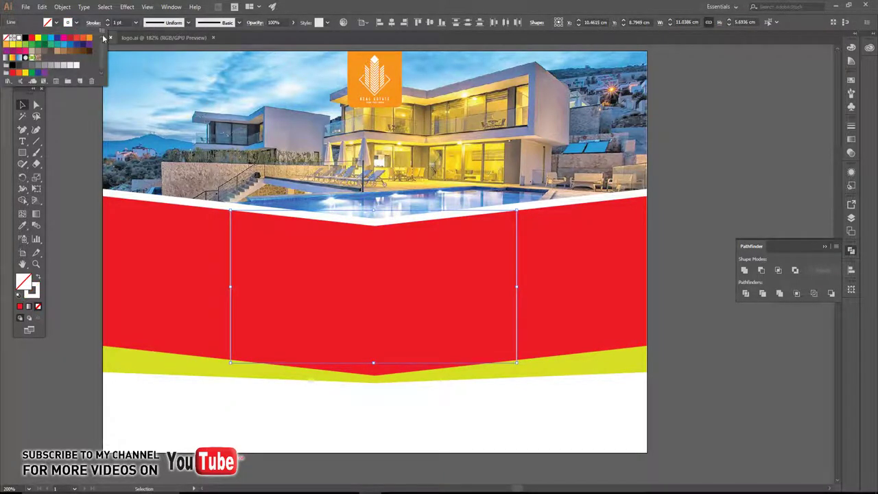
pyautogui.click(62, 7)
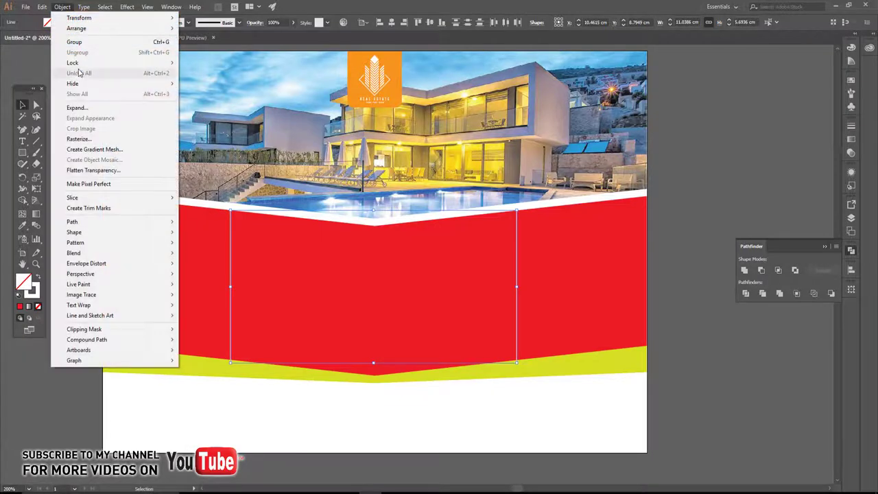
pyautogui.click(74, 43)
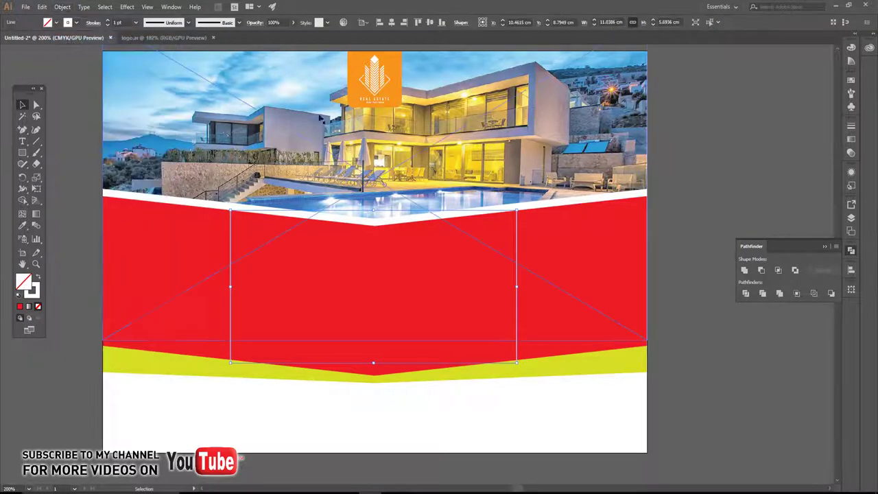
pyautogui.click(391, 23)
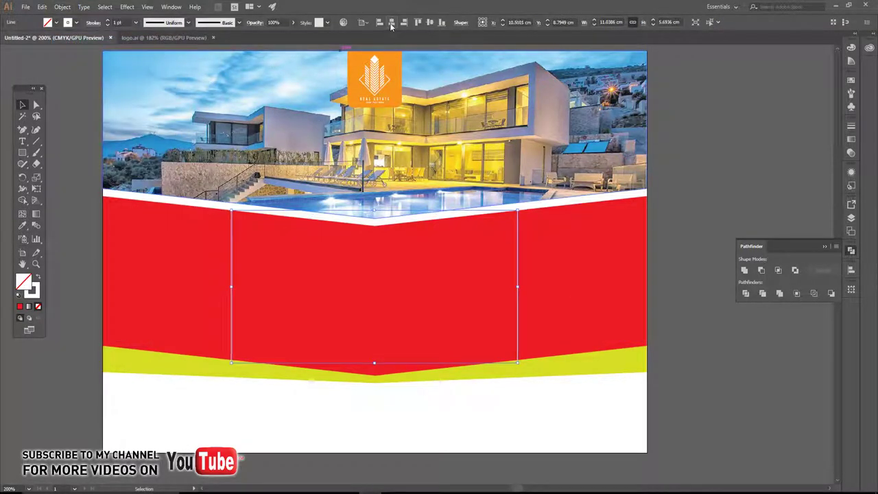
pyautogui.click(106, 21)
pyautogui.click(106, 22)
pyautogui.click(106, 21)
pyautogui.click(106, 21)
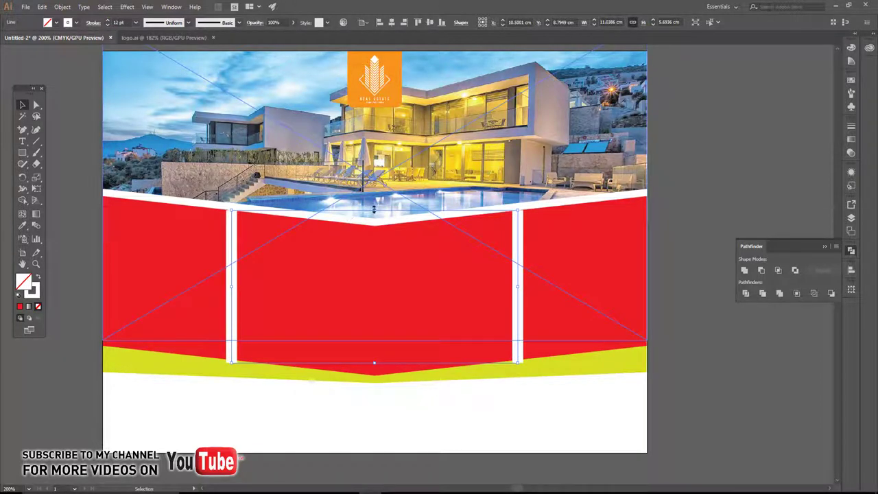
pyautogui.click(373, 209)
# Expand the white strokes into shapes and cut them out of the red and yellow banner.
pyautogui.click(61, 6)
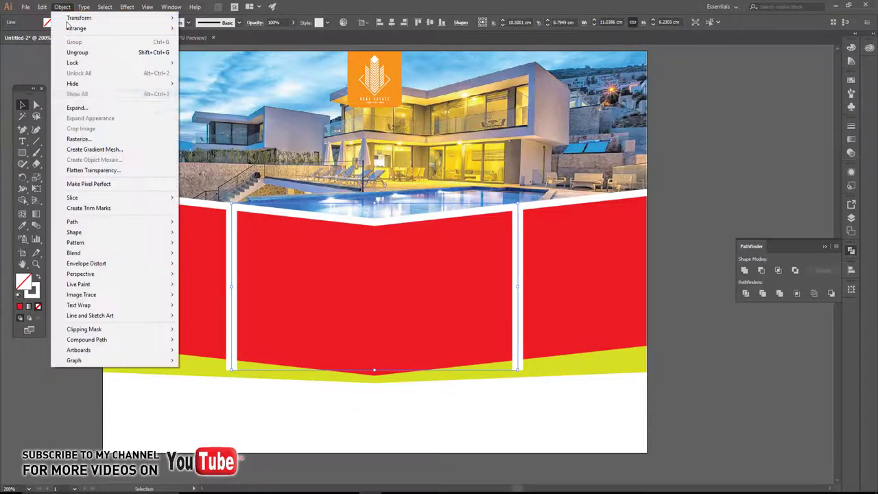
pyautogui.click(77, 108)
pyautogui.click(413, 305)
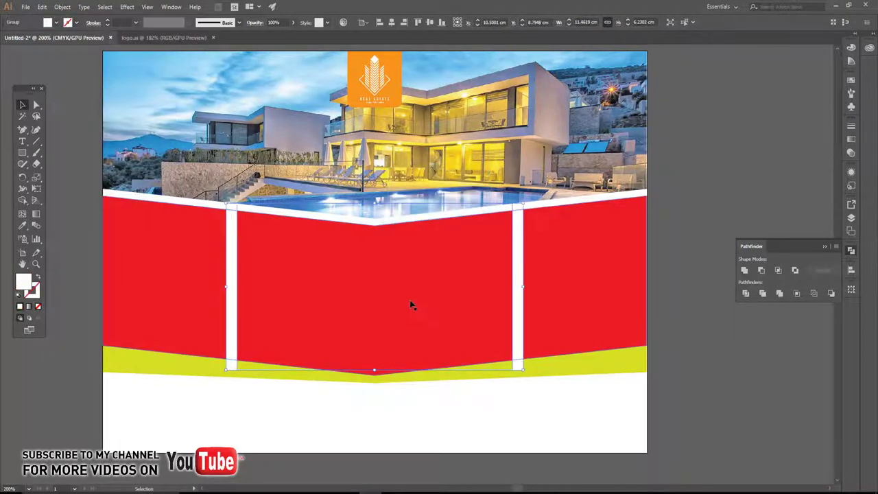
pyautogui.keyDown('shift'); pyautogui.click(349, 316); pyautogui.keyUp('shift')
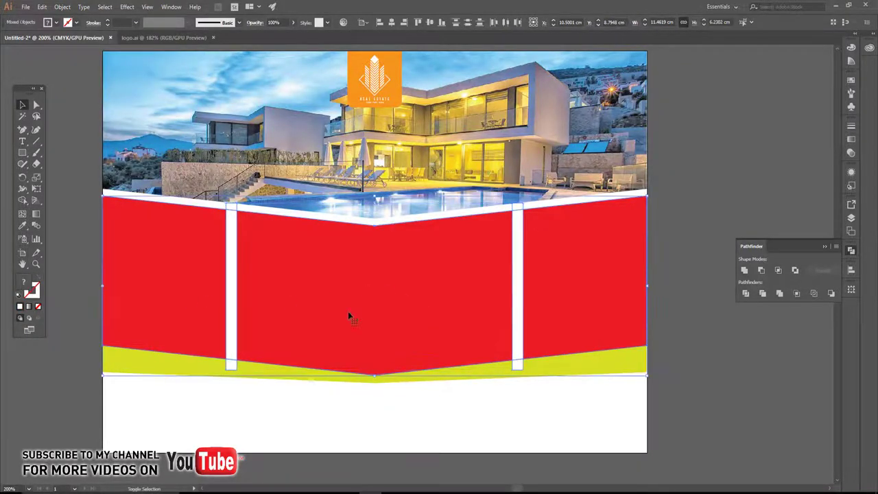
pyautogui.click(760, 270)
pyautogui.click(685, 258)
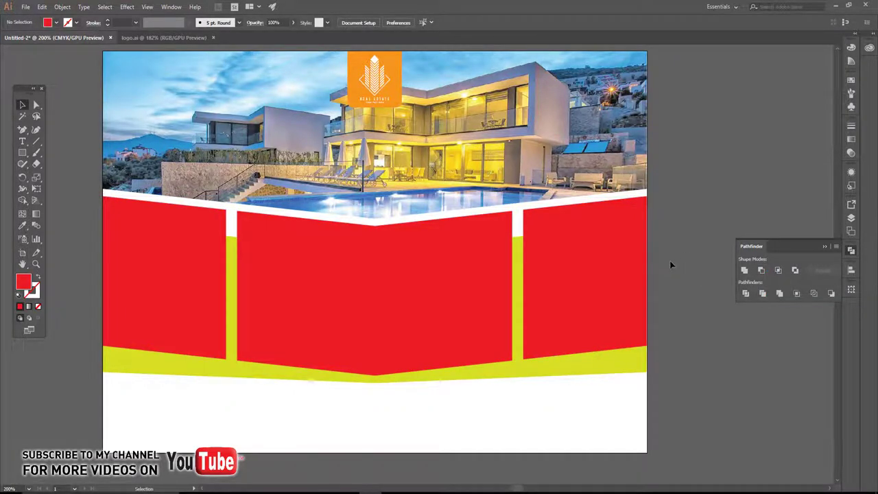
# Divide the banner into separate pieces and ungroup the panels and dividers.
pyautogui.click(568, 316)
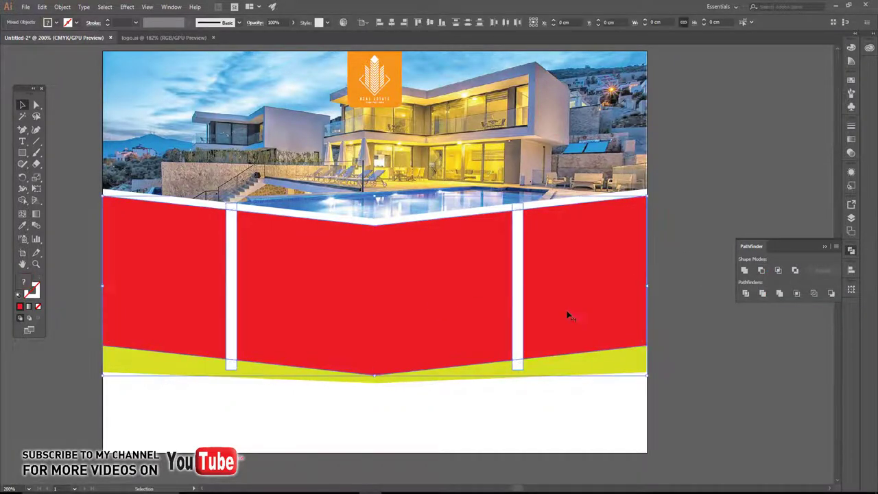
pyautogui.click(746, 294)
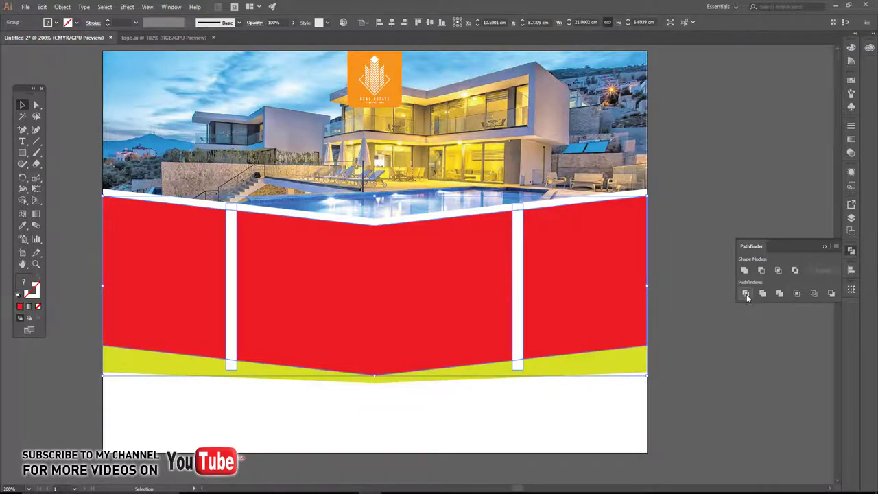
pyautogui.rightClick(420, 284)
pyautogui.click(467, 356)
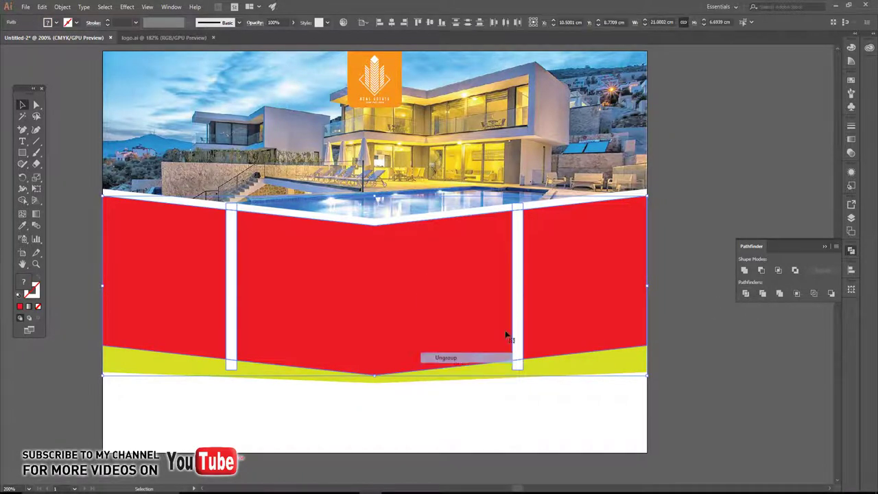
pyautogui.click(670, 305)
pyautogui.click(519, 371)
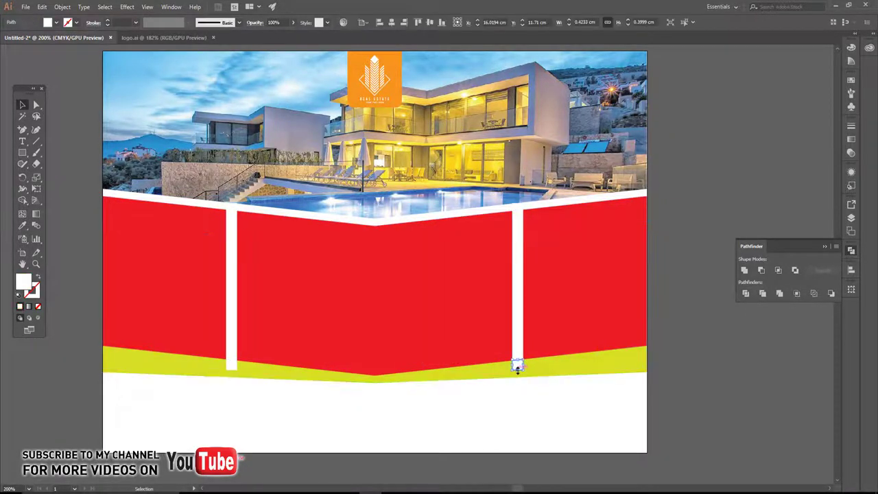
# End the right and left white dividers above the yellow band.
pyautogui.click(515, 207)
pyautogui.hotkey('ctrl', 'shift', 'a')
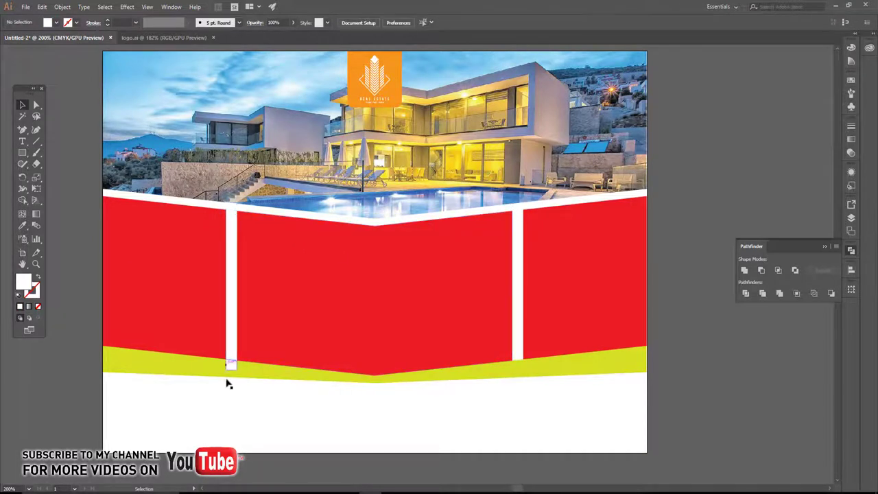
pyautogui.moveTo(228, 370); pyautogui.dragTo(230, 359)
pyautogui.click(88, 237)
# Place the family-room photo, send it to the back, and clip it into the left red panel.
pyautogui.click(141, 225)
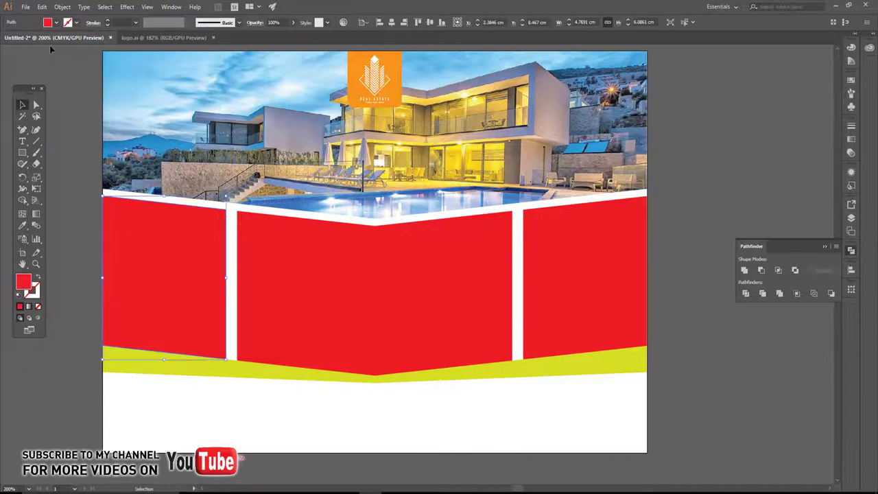
pyautogui.click(26, 7)
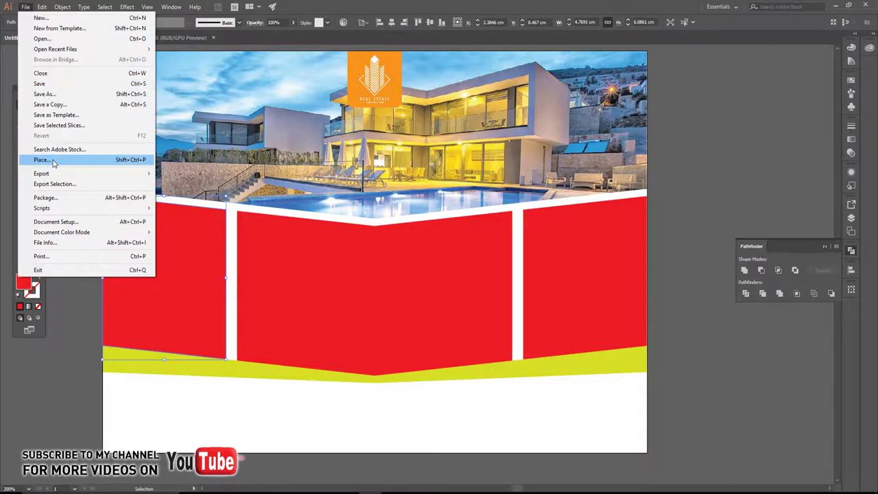
pyautogui.click(53, 162)
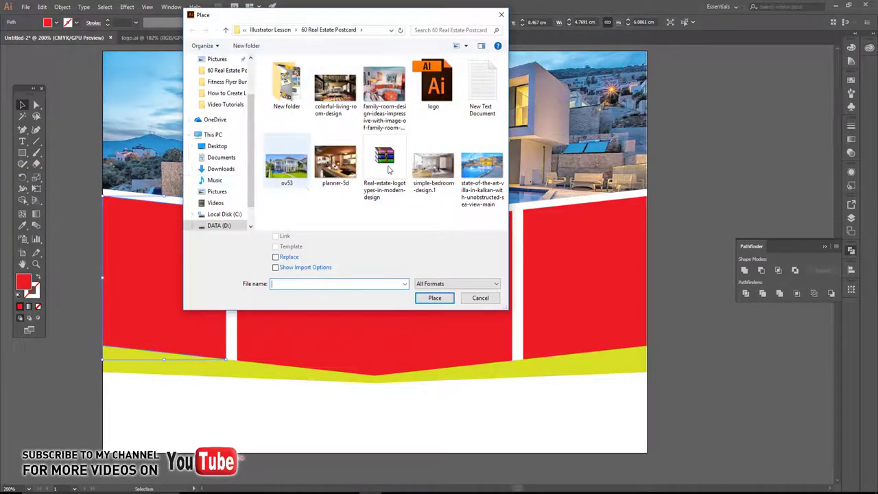
pyautogui.click(384, 89)
pyautogui.click(435, 299)
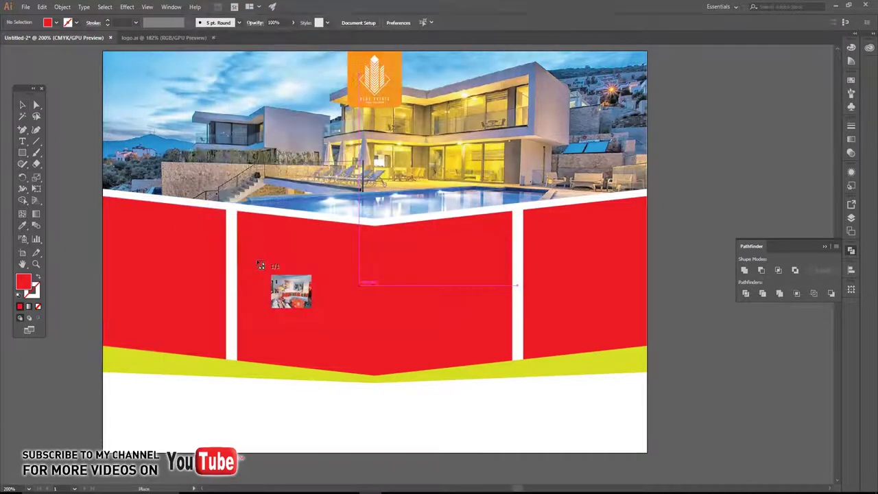
pyautogui.click(188, 242)
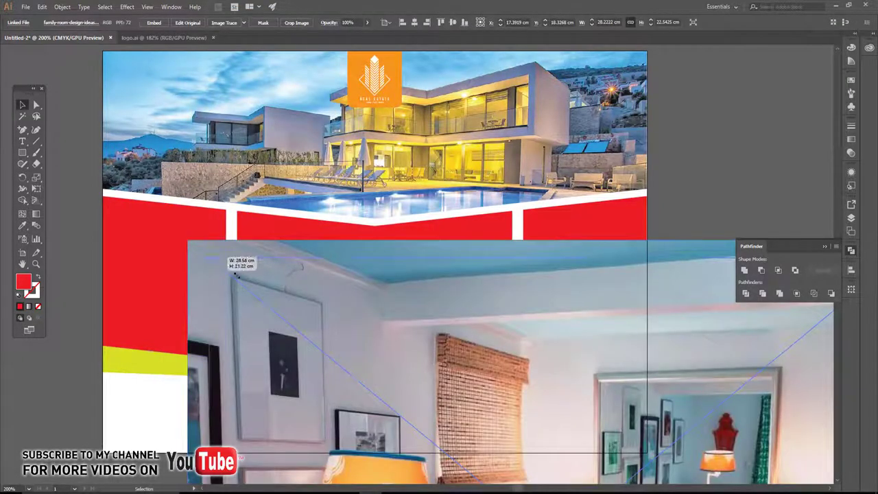
pyautogui.moveTo(186, 242); pyautogui.dragTo(428, 439)
pyautogui.moveTo(496, 440); pyautogui.dragTo(151, 199)
pyautogui.hotkey('ctrl', 'shift', '[')
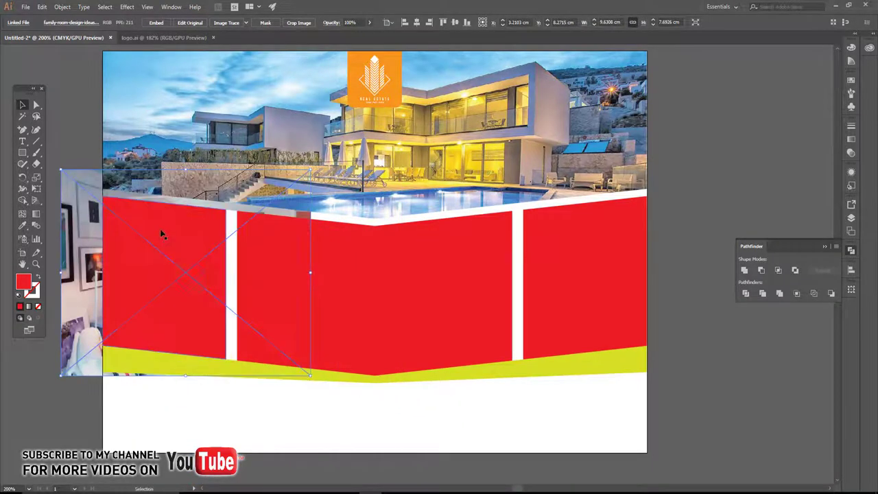
pyautogui.rightClick(162, 233)
pyautogui.click(196, 296)
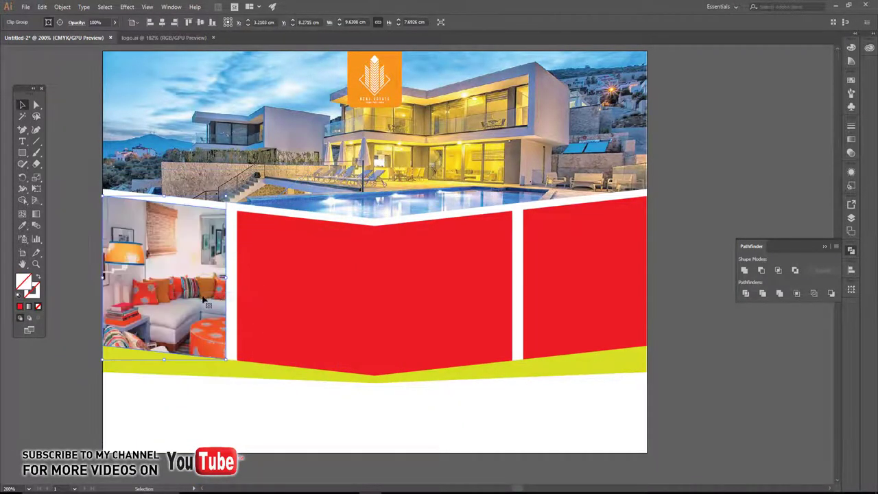
# Resize and shift the family-room photo inside the left panel's clipping group.
pyautogui.moveTo(164, 257); pyautogui.dragTo(318, 250)
pyautogui.scroll(1, 317, 250)
pyautogui.doubleClick(313, 232)
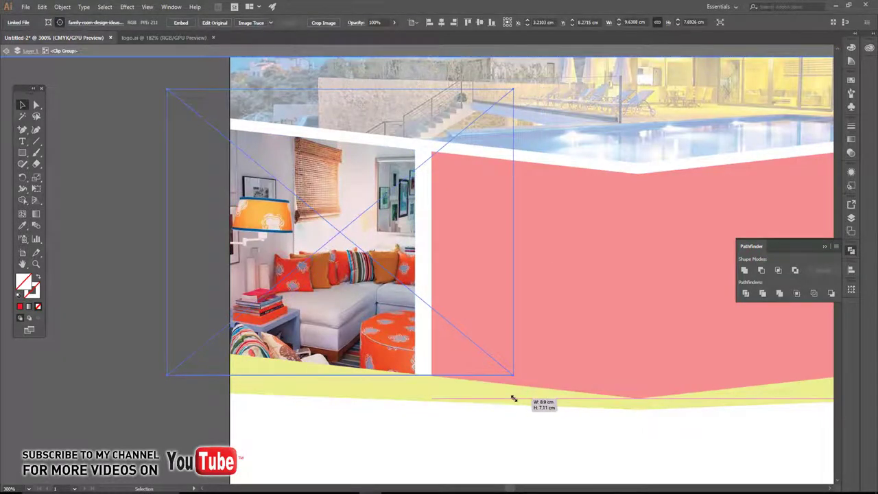
pyautogui.moveTo(542, 399); pyautogui.dragTo(513, 400)
pyautogui.moveTo(167, 89); pyautogui.dragTo(212, 126)
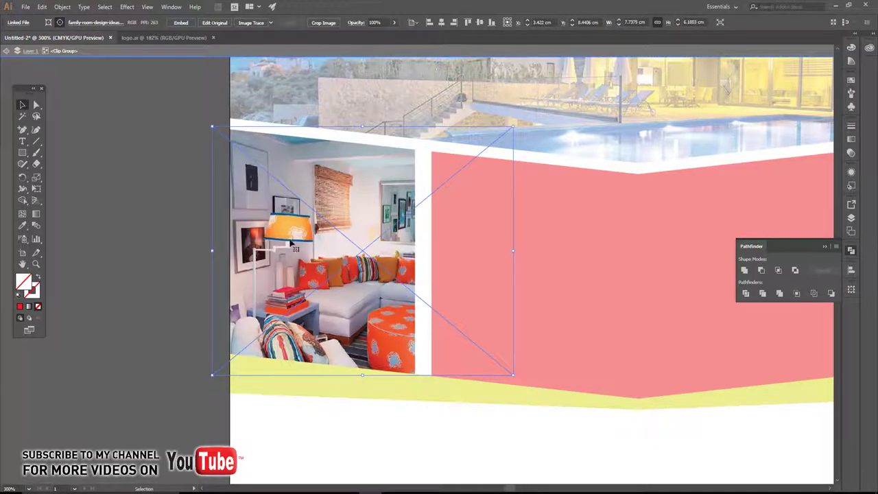
pyautogui.moveTo(291, 244); pyautogui.dragTo(265, 244)
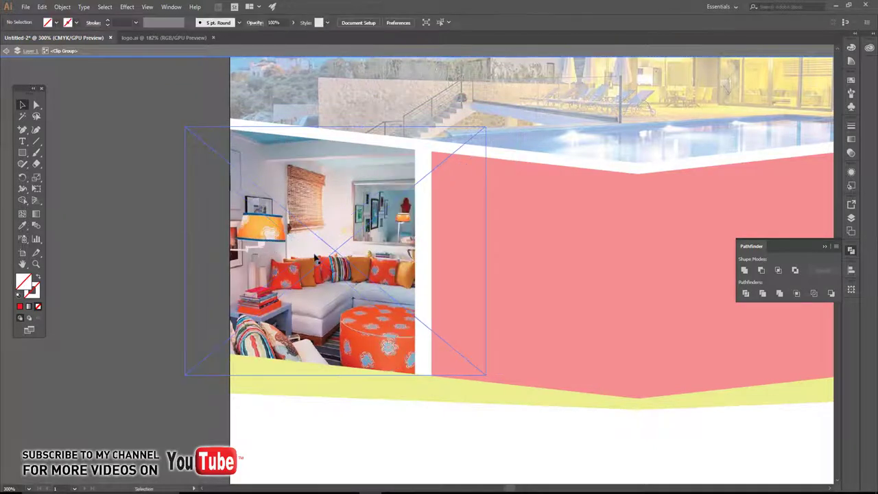
pyautogui.moveTo(315, 256); pyautogui.dragTo(283, 257)
pyautogui.click(128, 203)
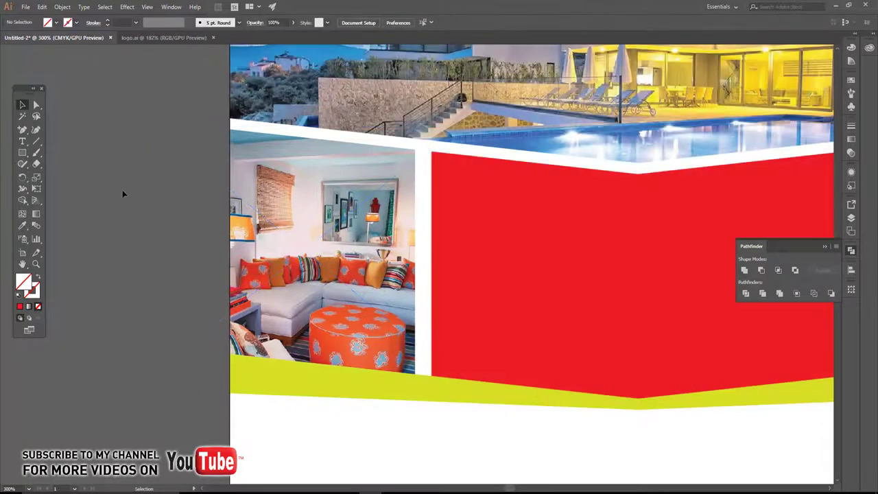
pyautogui.hotkey('ctrl', '-')
pyautogui.moveTo(357, 245); pyautogui.dragTo(332, 243)
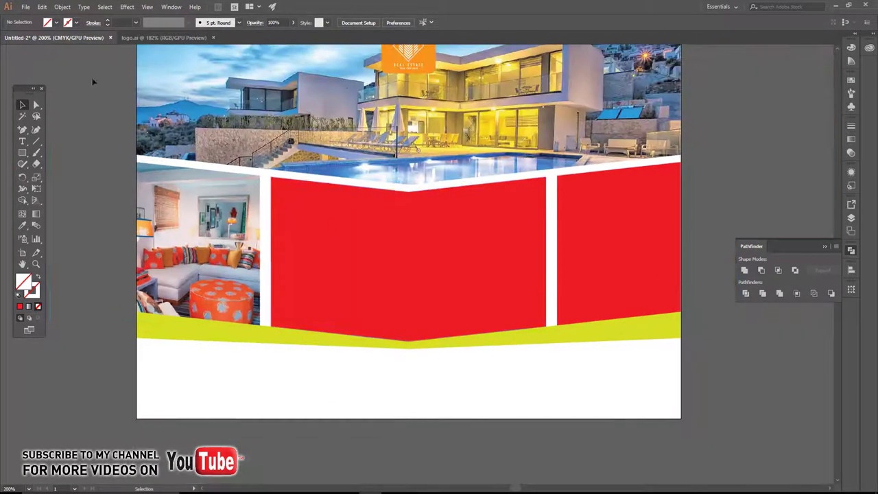
pyautogui.click(25, 6)
# Place the planner-5d photo, shrink it, and move it over the right red panel.
pyautogui.click(59, 159)
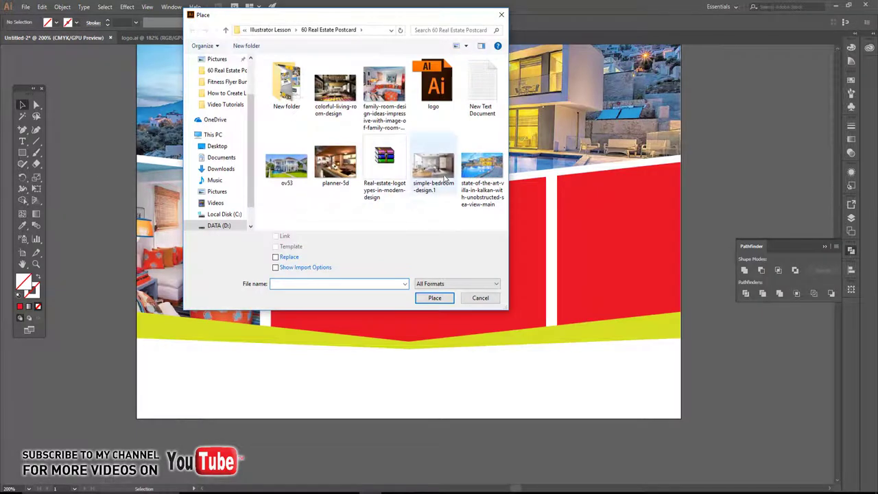
pyautogui.click(335, 168)
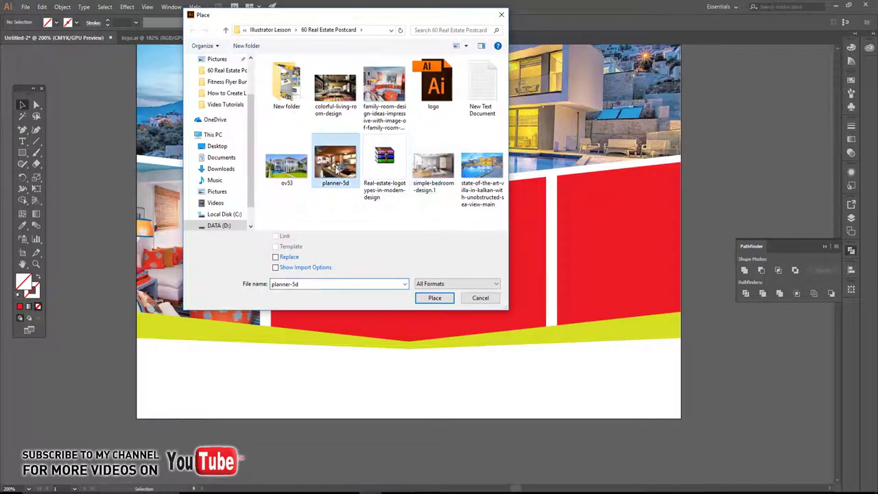
pyautogui.click(434, 298)
pyautogui.click(553, 219)
pyautogui.moveTo(583, 252); pyautogui.dragTo(319, 115)
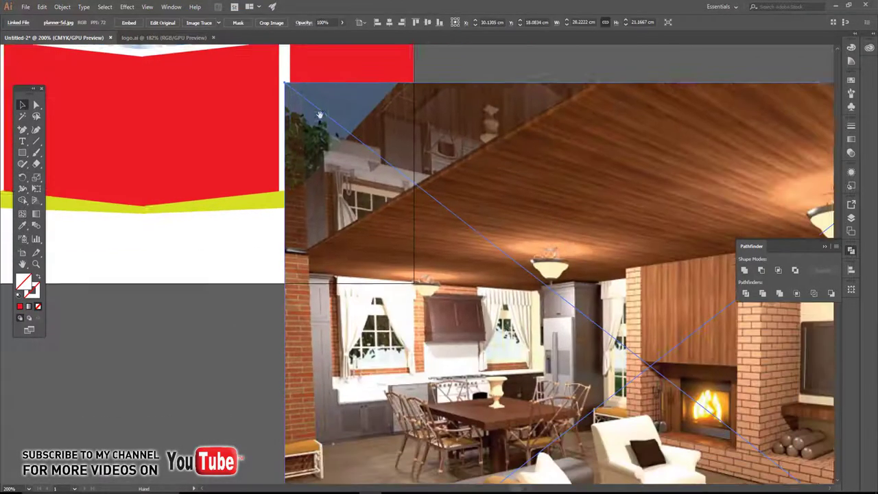
pyautogui.scroll(-2, 319, 115)
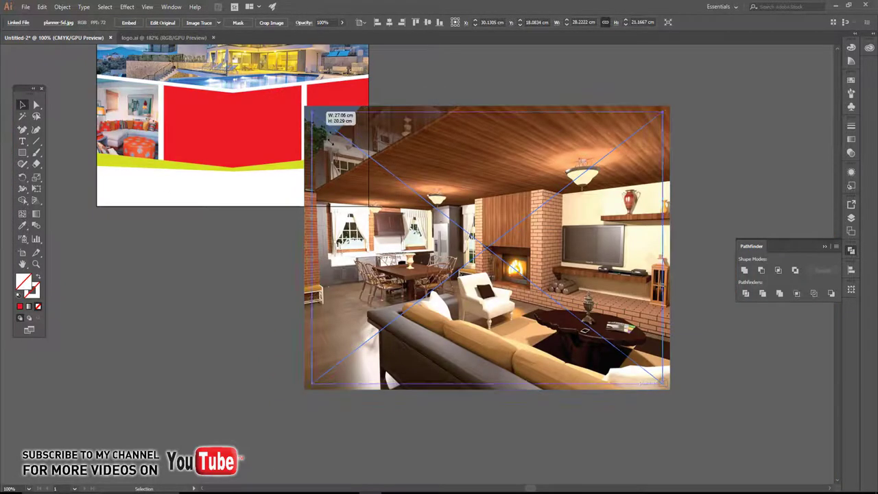
pyautogui.moveTo(304, 108); pyautogui.dragTo(433, 207)
pyautogui.moveTo(461, 237); pyautogui.dragTo(316, 111)
# Enlarge the planner-5d photo, send it behind the right panel, and make a clipping mask.
pyautogui.scroll(2, 315, 111)
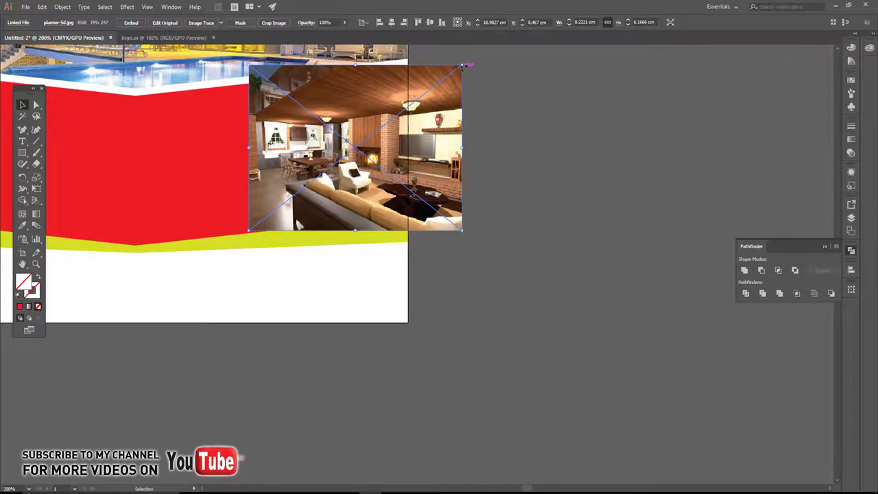
pyautogui.moveTo(464, 65); pyautogui.dragTo(471, 58)
pyautogui.hotkey('ctrl', '[')
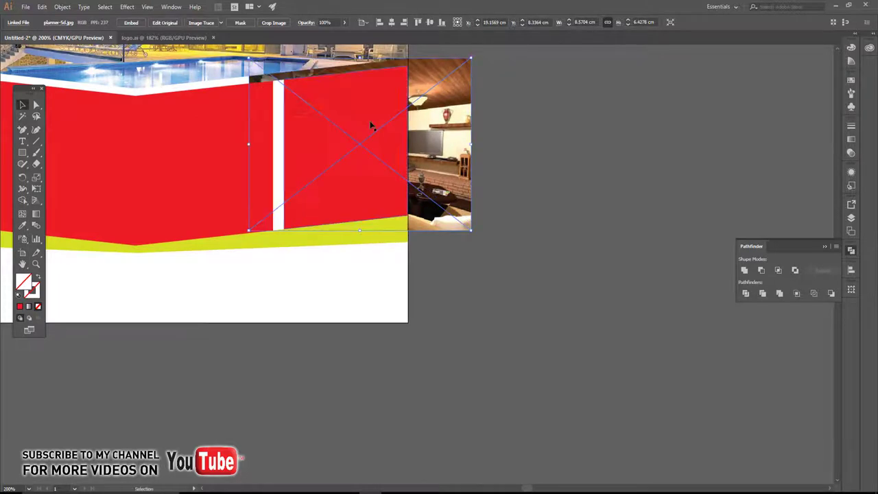
pyautogui.keyDown('shift'); pyautogui.click(370, 125); pyautogui.keyUp('shift')
pyautogui.rightClick(361, 119)
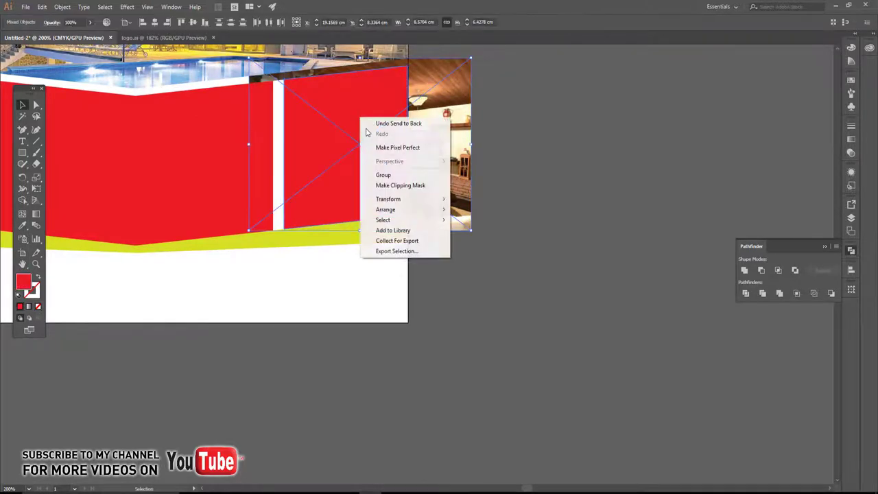
pyautogui.click(389, 187)
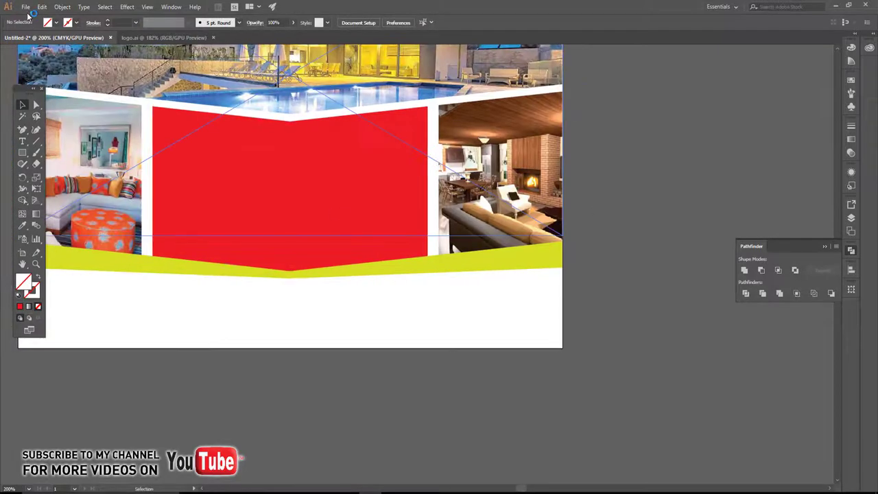
pyautogui.click(25, 7)
# Place the colorful-living-room-design photo, centre it, and scale it over the middle panel.
pyautogui.click(42, 164)
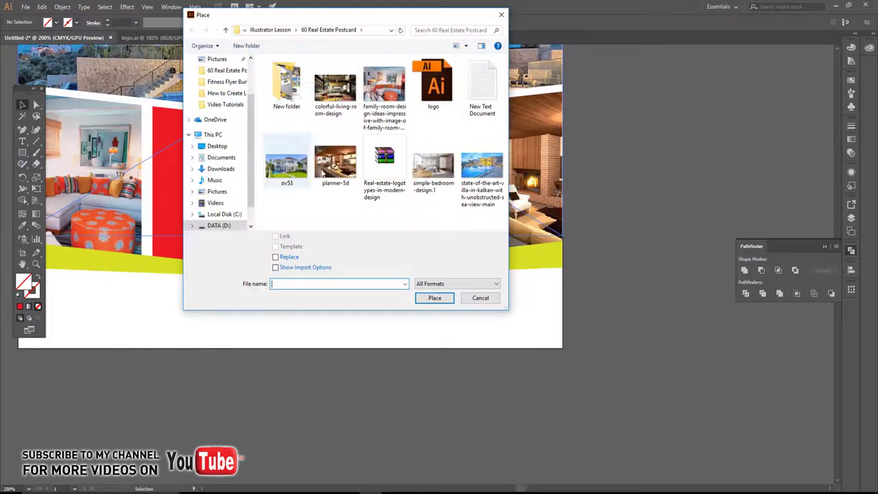
pyautogui.click(335, 87)
pyautogui.click(434, 298)
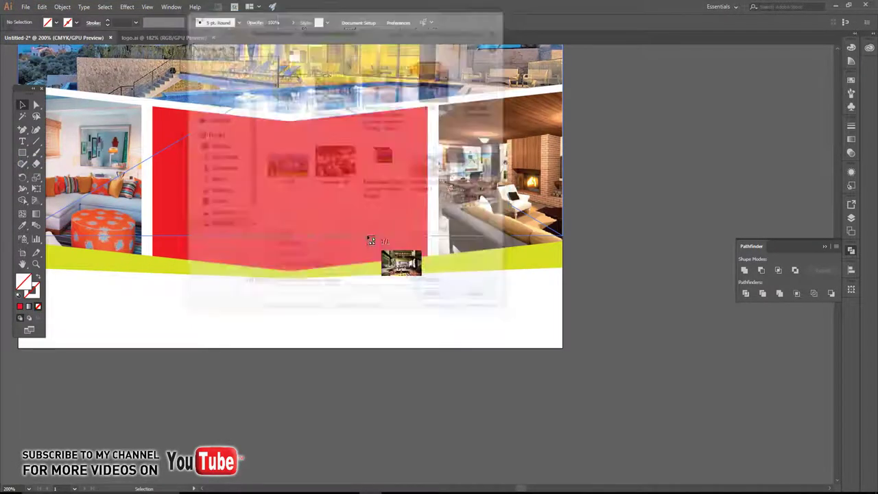
pyautogui.click(305, 164)
pyautogui.click(414, 23)
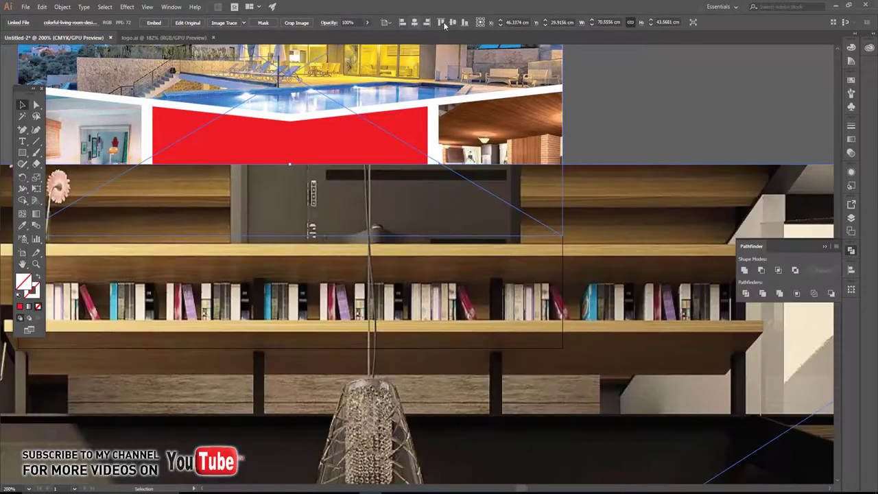
pyautogui.click(453, 23)
pyautogui.hotkey('ctrl', '-')
pyautogui.hotkey('ctrl', '-')
pyautogui.hotkey('ctrl', '-')
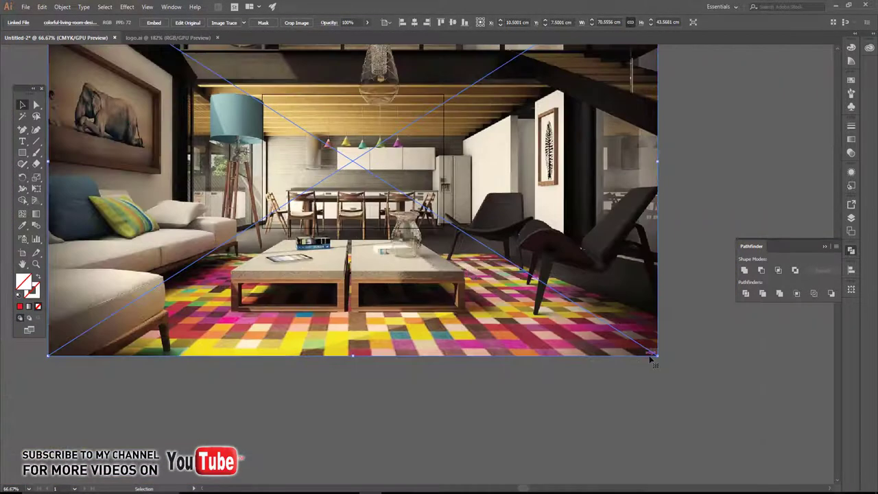
pyautogui.moveTo(657, 355)
pyautogui.mouseDown()
pyautogui.moveTo(538, 346)
pyautogui.moveTo(403, 310)
pyautogui.moveTo(391, 186)
pyautogui.moveTo(344, 186)
pyautogui.mouseUp()
pyautogui.hotkey('ctrl', '+')
pyautogui.hotkey('ctrl', '+')
pyautogui.hotkey('ctrl', '+')
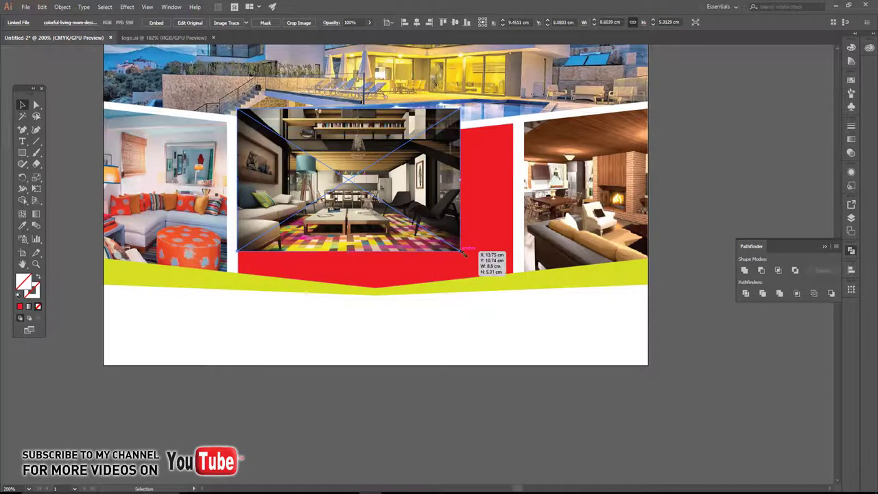
pyautogui.moveTo(490, 255); pyautogui.dragTo(524, 292)
# Send the living-room photo behind the middle red panel and clip it into the panel.
pyautogui.rightClick(428, 196)
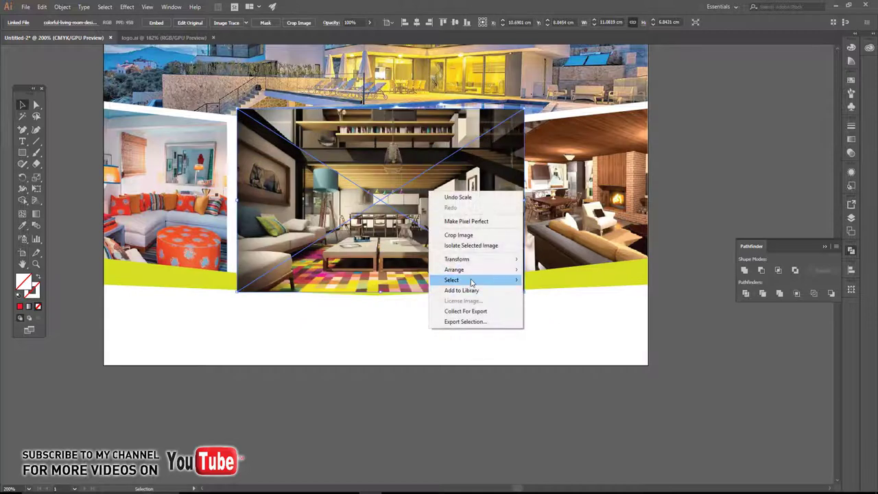
pyautogui.moveTo(454, 270)
pyautogui.click(556, 302)
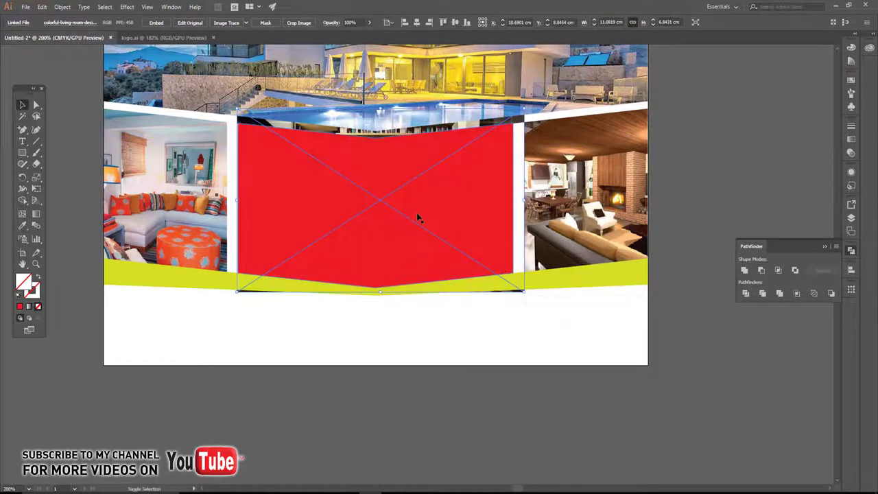
pyautogui.keyDown('shift'); pyautogui.click(416, 213); pyautogui.keyUp('shift')
pyautogui.rightClick(397, 192)
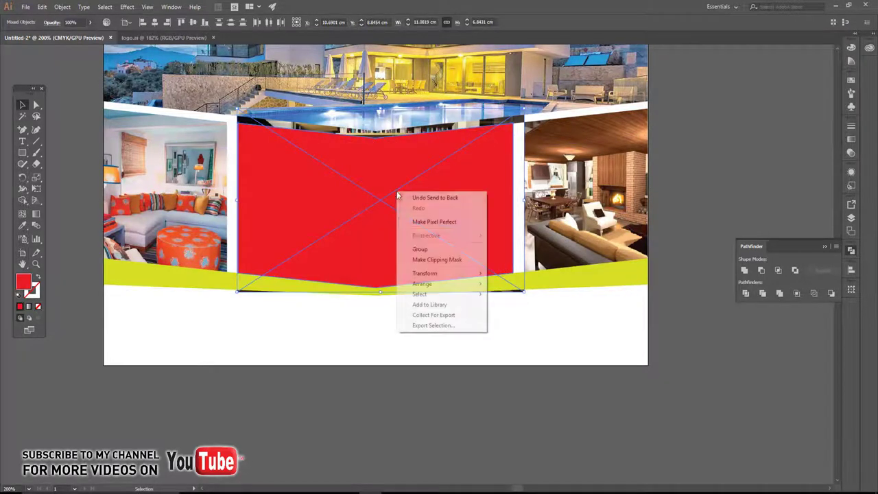
pyautogui.click(417, 261)
pyautogui.click(427, 373)
pyautogui.moveTo(382, 285)
pyautogui.mouseDown()
pyautogui.moveTo(398, 329)
pyautogui.moveTo(431, 313)
pyautogui.mouseUp()
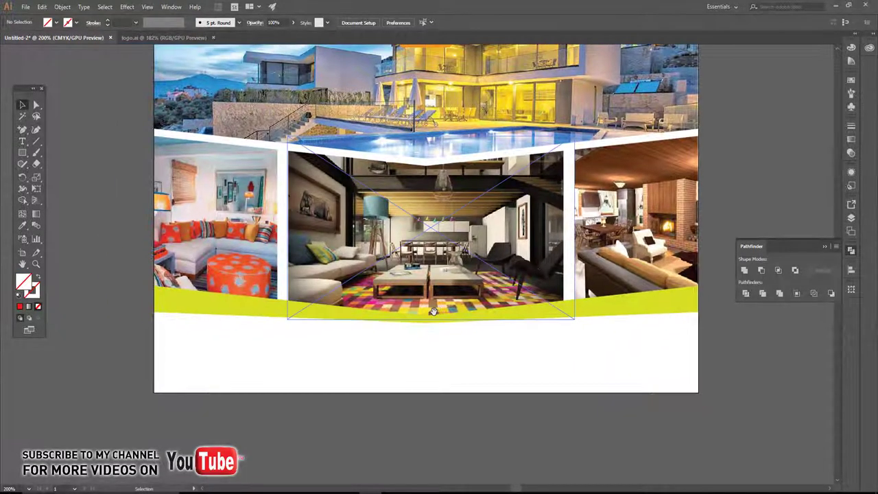
# Fill the curved stripe with green and nudge it up two arrow-key steps.
pyautogui.click(338, 316)
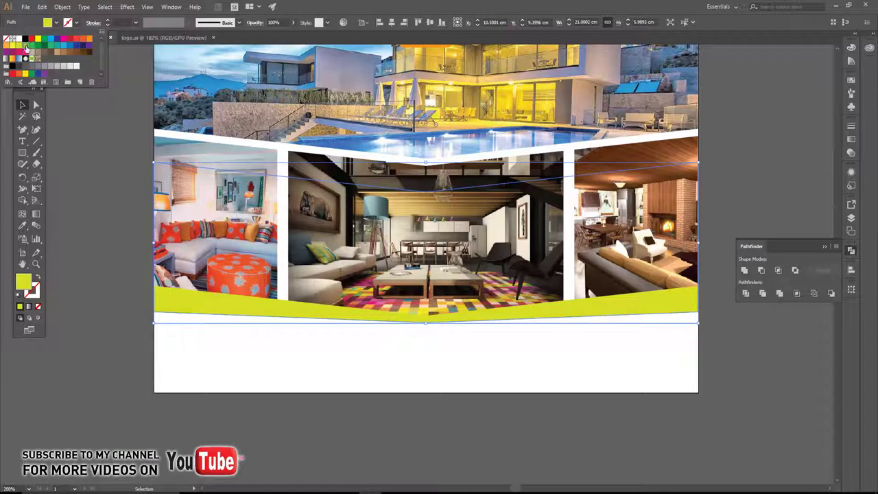
pyautogui.click(25, 47)
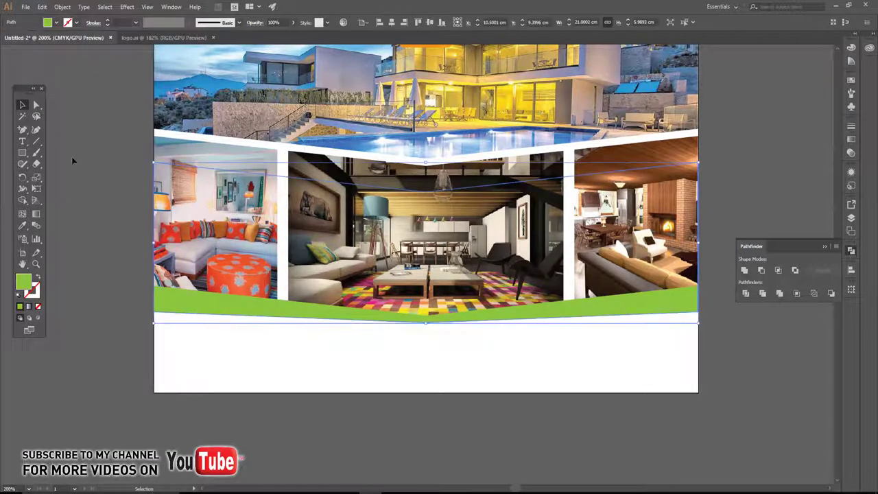
pyautogui.press('Up')
pyautogui.press('Up')
pyautogui.press('Up')
pyautogui.press('Up')
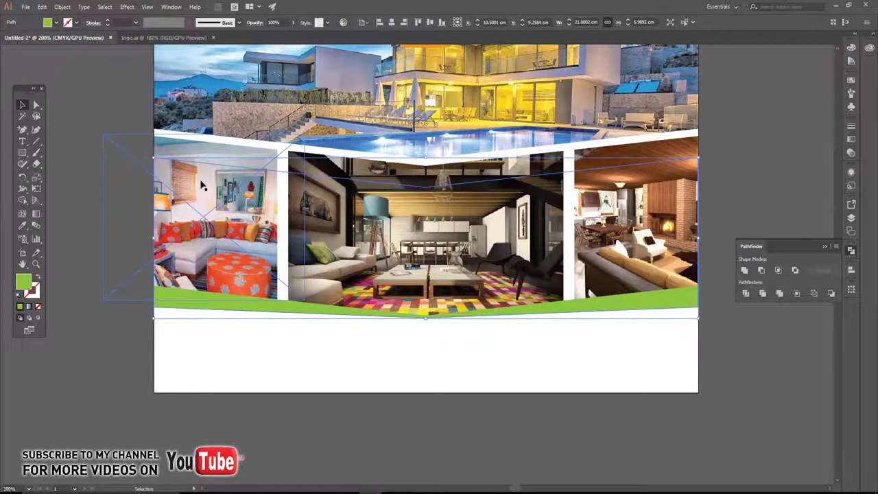
pyautogui.press('Up')
pyautogui.press('Up')
pyautogui.press('Up')
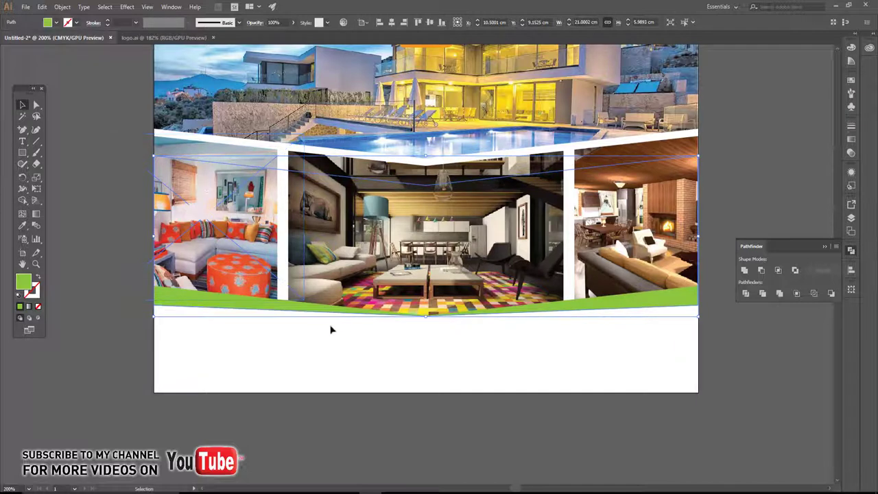
# Drag a copy of the orange REAL ESTATE logo to below the page.
pyautogui.click(329, 329)
pyautogui.hscroll(5, 350, 72)
pyautogui.scroll(1, 350, 72)
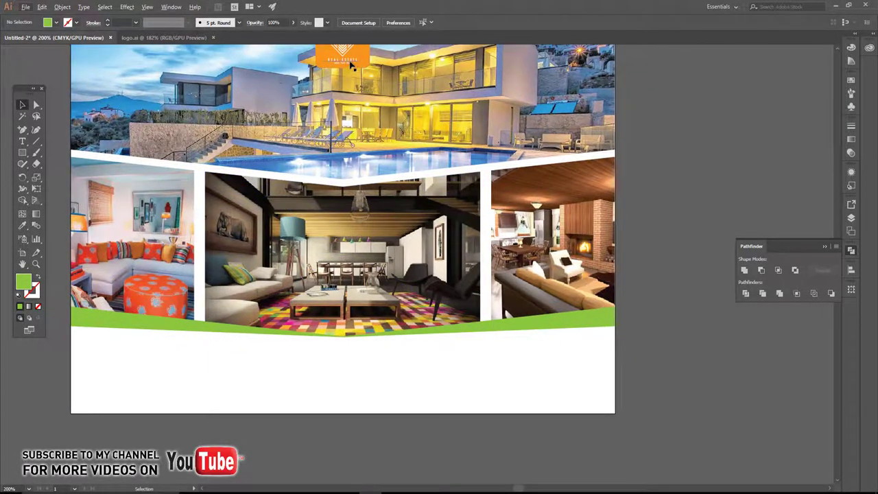
pyautogui.keyDown('alt'); pyautogui.moveTo(351, 60); pyautogui.dragTo(346, 455); pyautogui.keyUp('alt')
# Ungroup the logo copy, delete its icon, and enlarge the remaining REAL ESTATE text.
pyautogui.scroll(-8, 346, 455)
pyautogui.hscroll(-2, 346, 456)
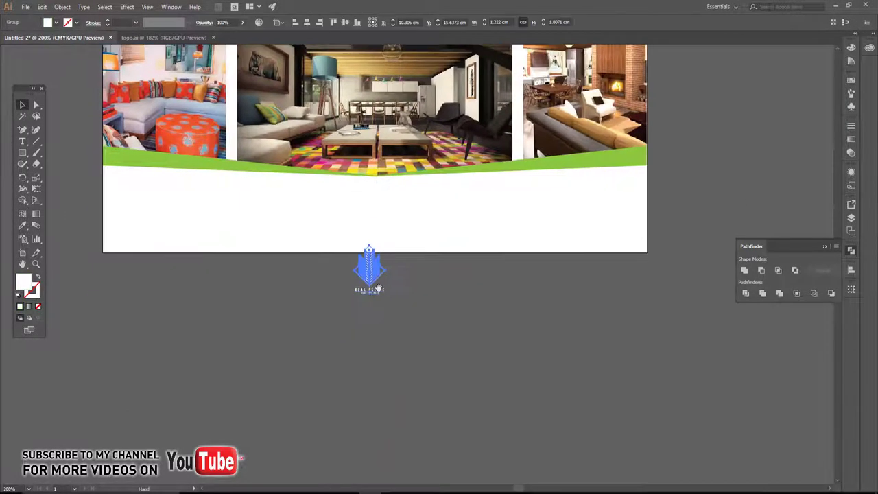
pyautogui.rightClick(368, 269)
pyautogui.click(411, 351)
pyautogui.click(404, 280)
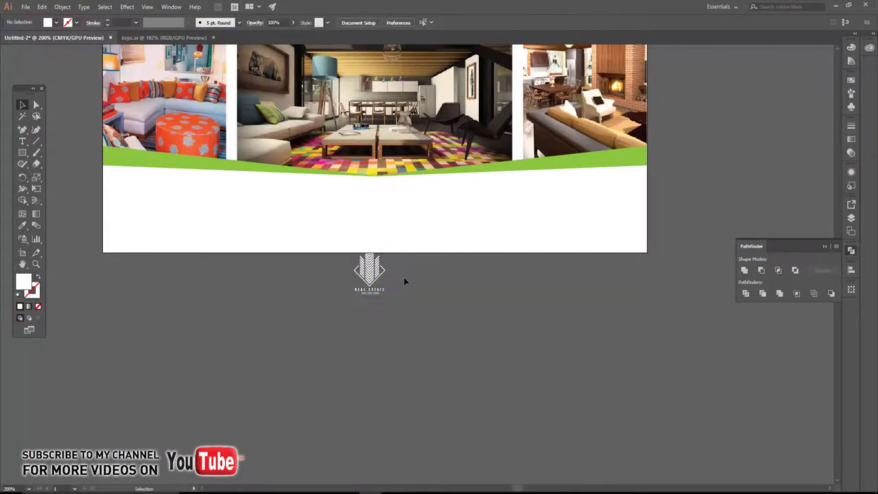
pyautogui.click(369, 268)
pyautogui.press('Delete')
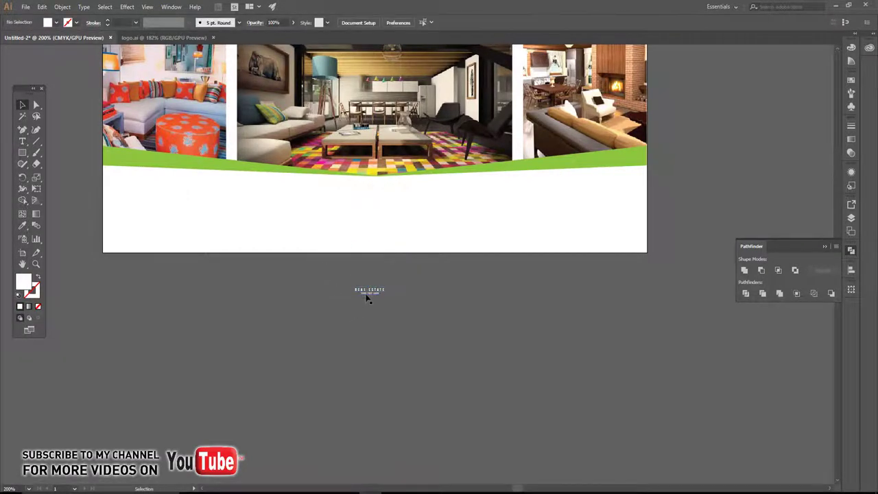
pyautogui.click(367, 297)
pyautogui.moveTo(376, 291); pyautogui.dragTo(456, 335)
pyautogui.click(61, 219)
# Draw a wide bar below the photos, centre it horizontally, and fill it dark grey.
pyautogui.click(23, 152)
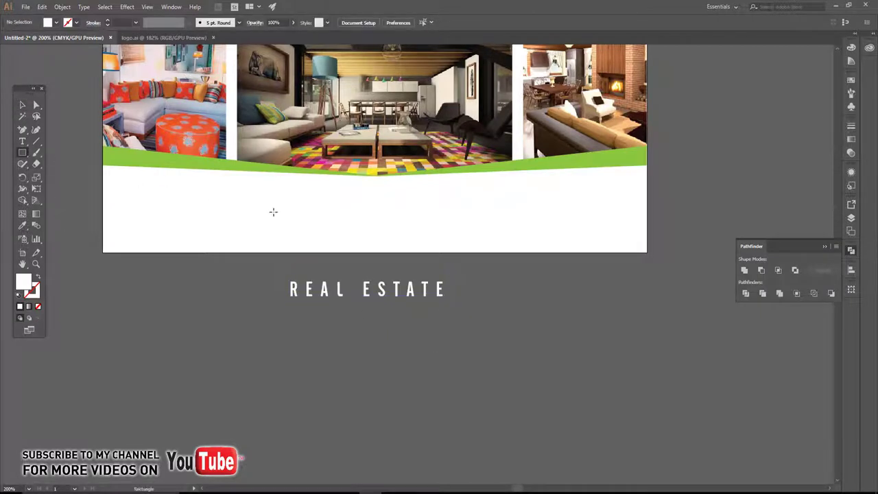
pyautogui.moveTo(261, 188); pyautogui.dragTo(446, 212)
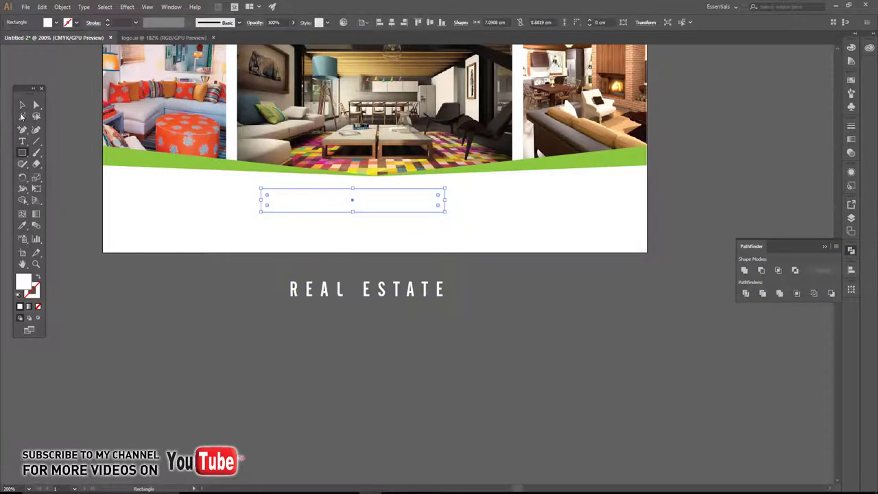
pyautogui.click(22, 105)
pyautogui.click(390, 22)
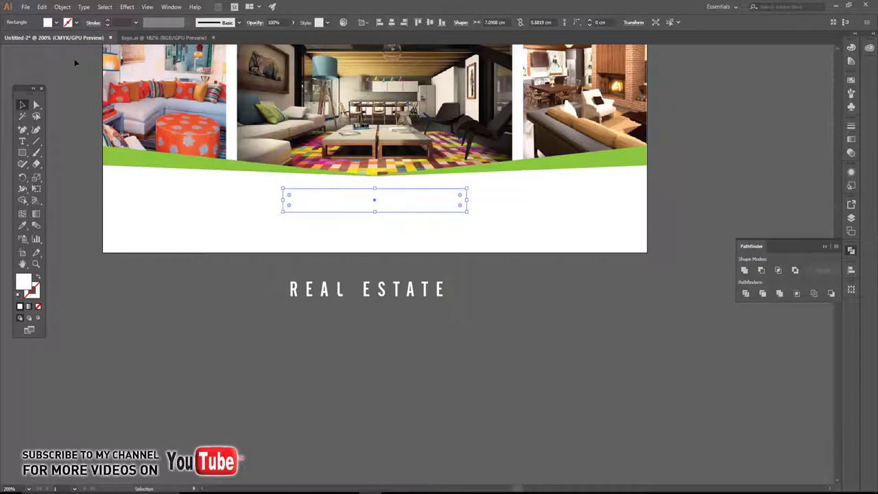
pyautogui.click(58, 23)
pyautogui.click(28, 66)
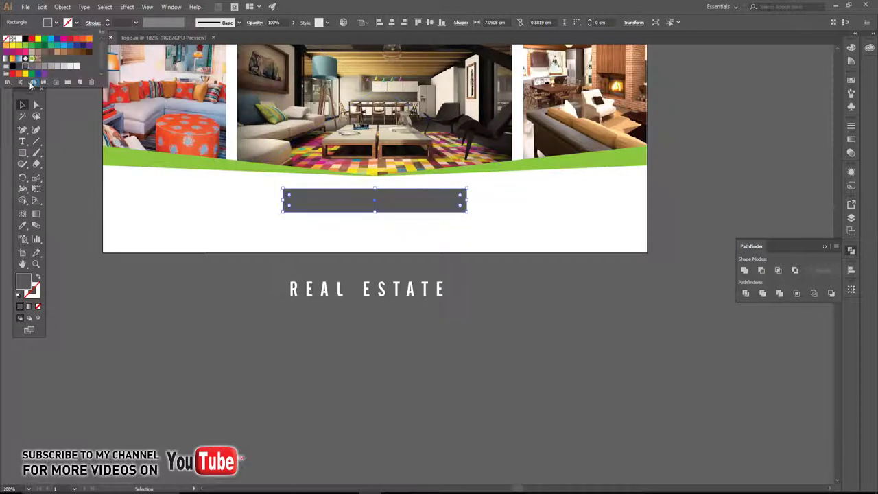
pyautogui.click(200, 297)
pyautogui.scroll(1, 363, 296)
# Append FOR SALE to the REAL ESTATE text.
pyautogui.click(366, 290)
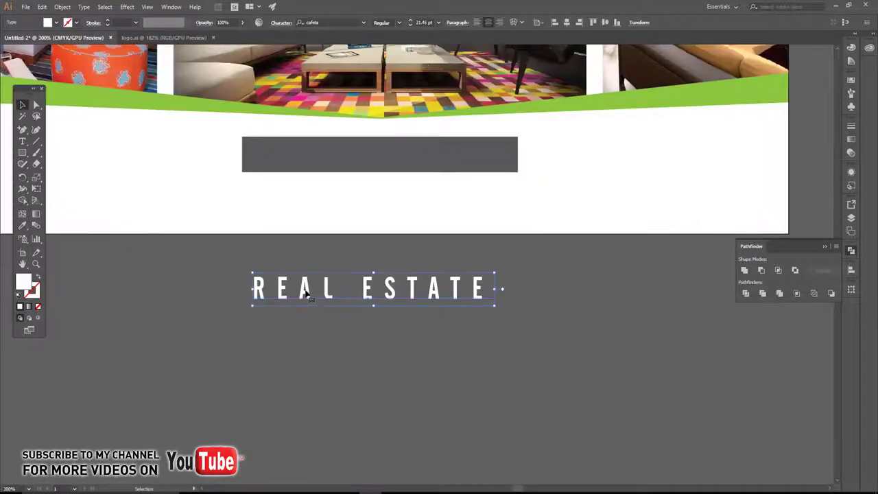
pyautogui.press('t')
pyautogui.click(305, 289)
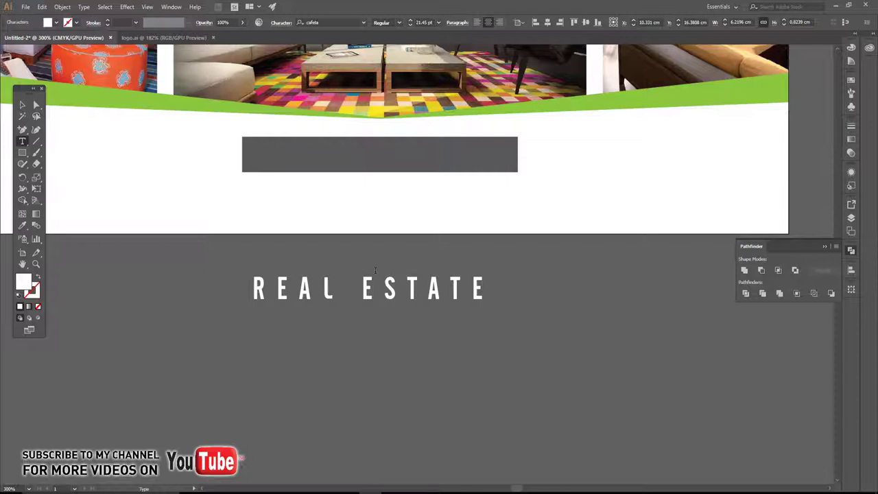
pyautogui.write(' FOR S')
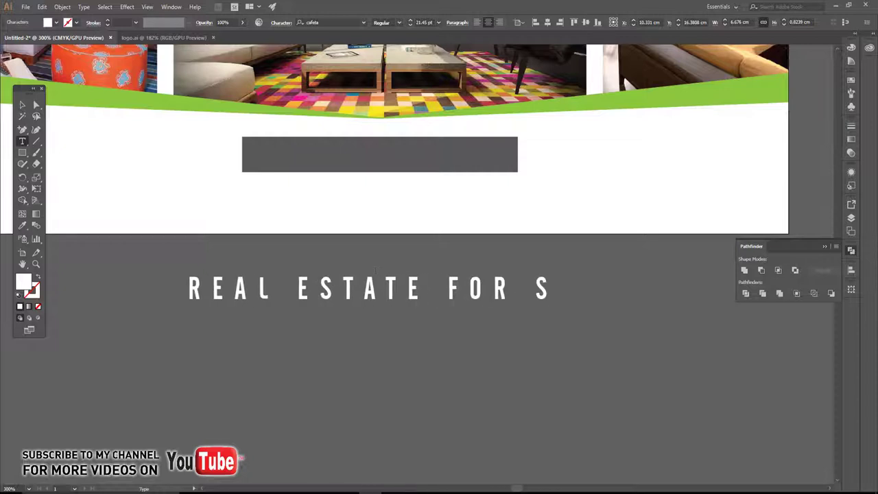
pyautogui.write('ALE')
# Set the tracking of the whole REAL ESTATE FOR SALE line to 0.
pyautogui.hotkey('ctrl', 'a')
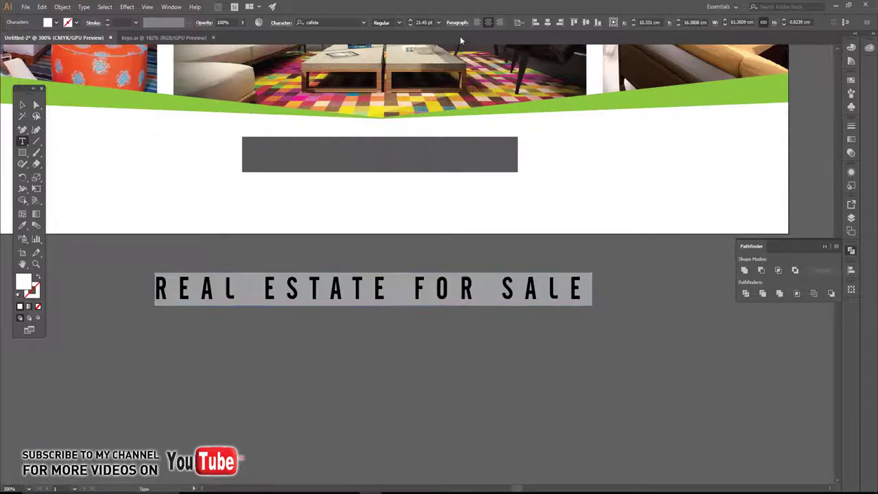
pyautogui.click(455, 23)
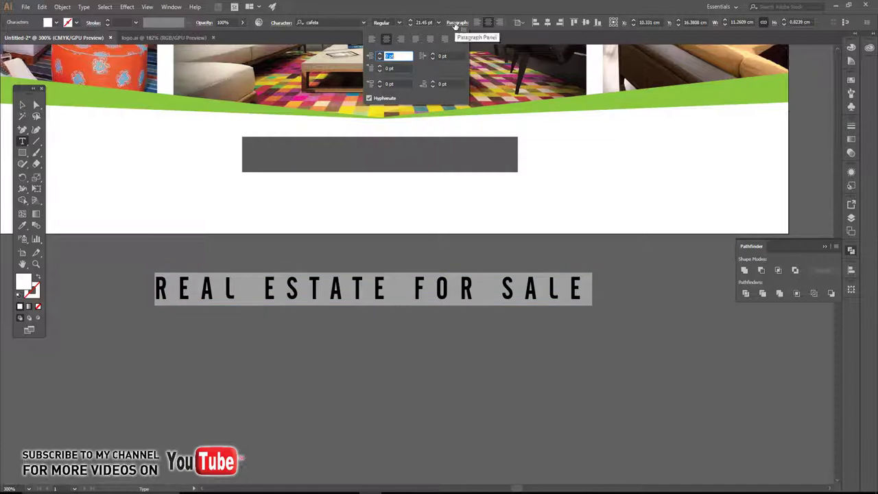
pyautogui.click(279, 23)
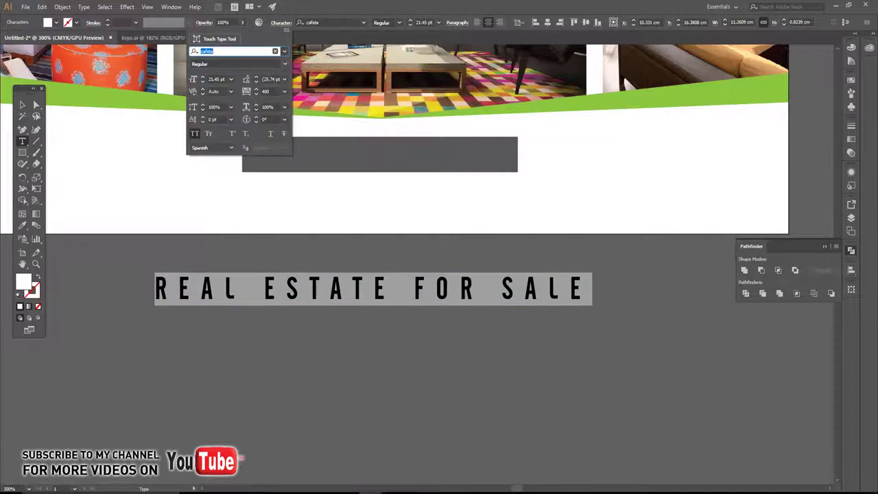
pyautogui.click(285, 93)
pyautogui.click(291, 171)
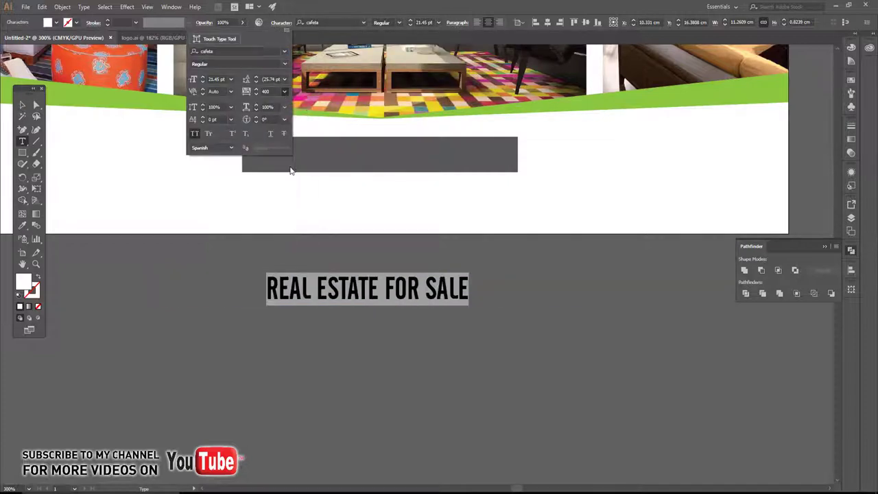
pyautogui.click(20, 105)
pyautogui.click(22, 104)
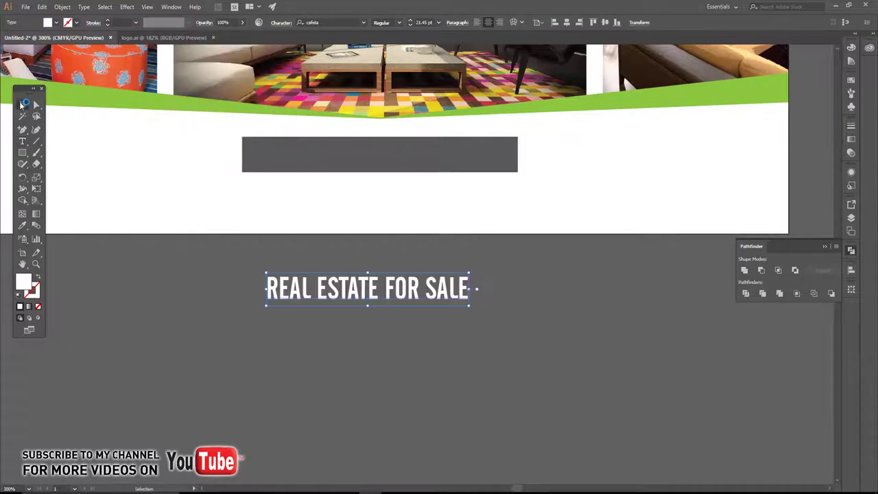
# Move the title onto the grey bar, bring it forward, and centre it horizontally.
pyautogui.moveTo(432, 300); pyautogui.dragTo(439, 166)
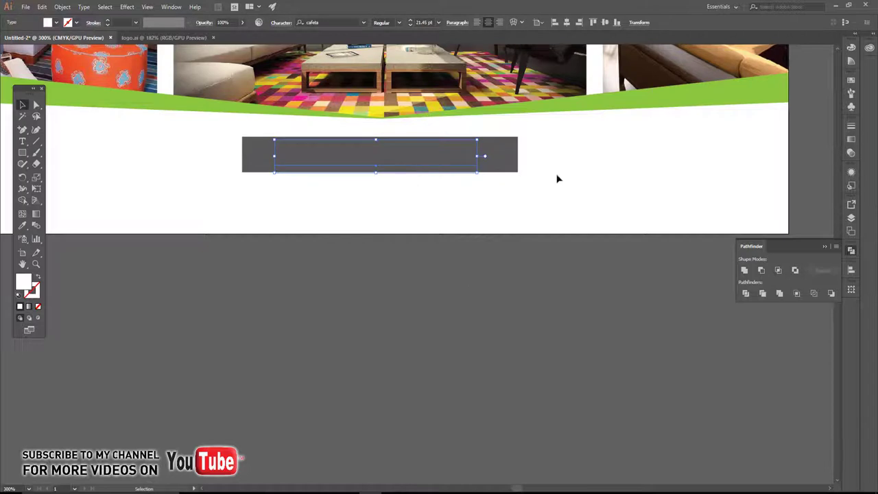
pyautogui.rightClick(454, 159)
pyautogui.moveTo(478, 292)
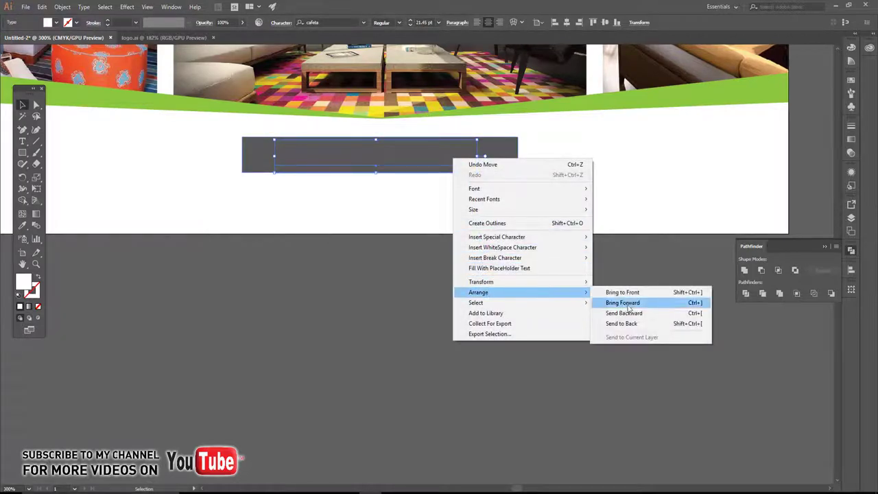
pyautogui.click(636, 298)
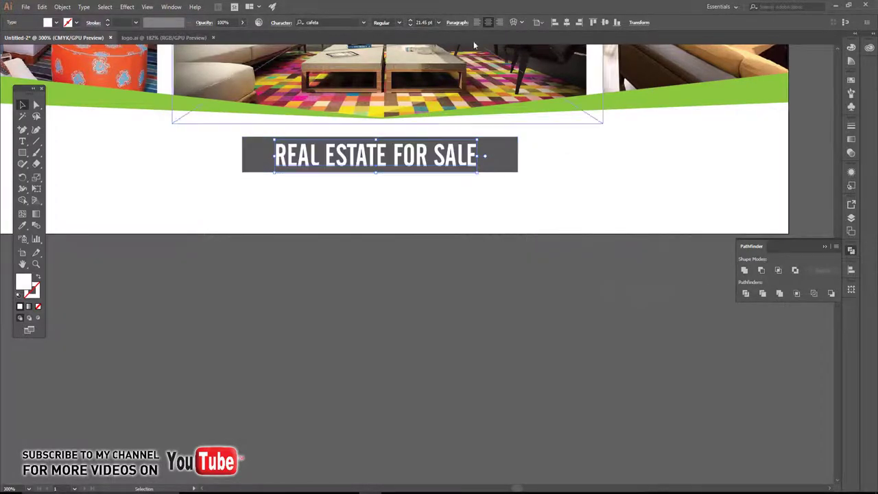
pyautogui.click(567, 23)
pyautogui.click(465, 221)
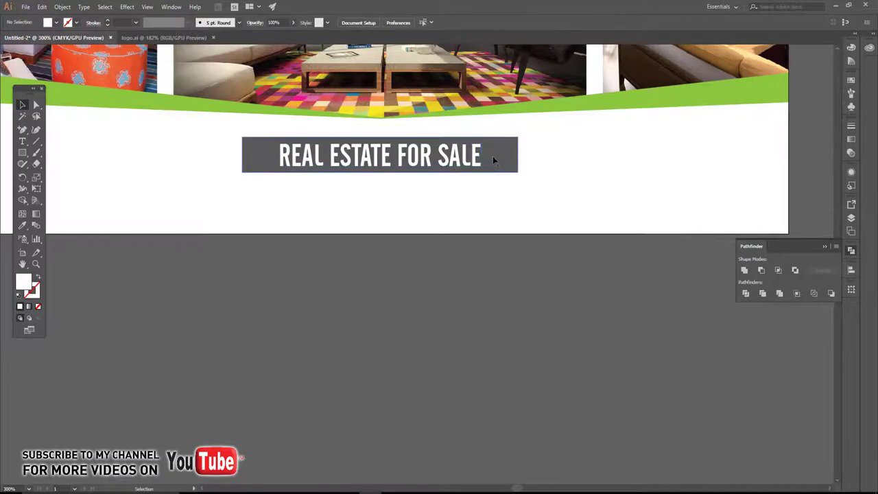
# Round the grey bar's corners slightly with the corner widget.
pyautogui.click(492, 156)
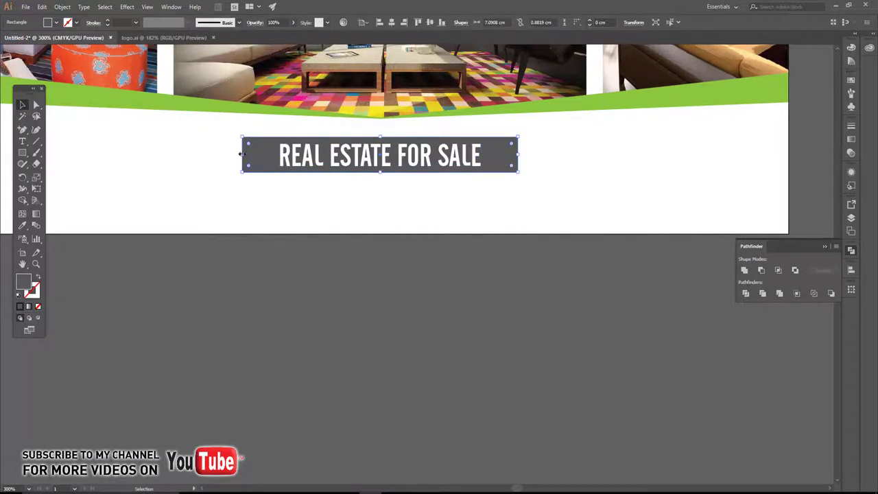
pyautogui.scroll(2, 287, 144)
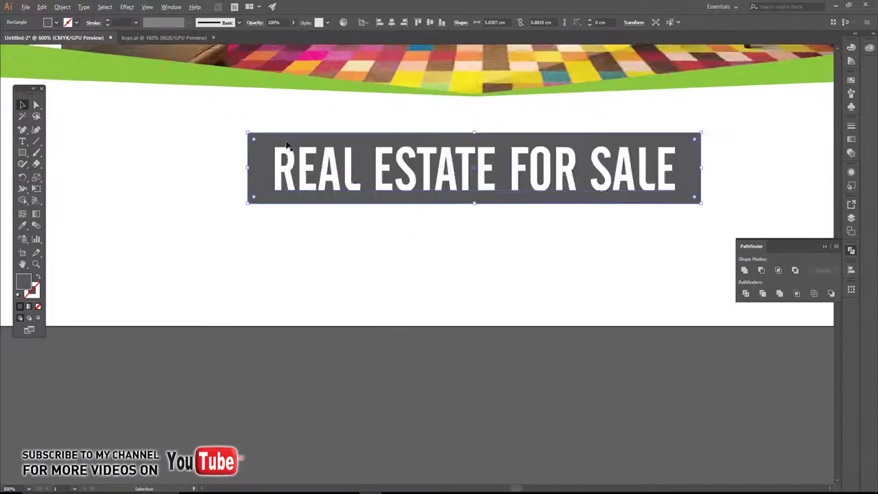
pyautogui.scroll(1, 288, 144)
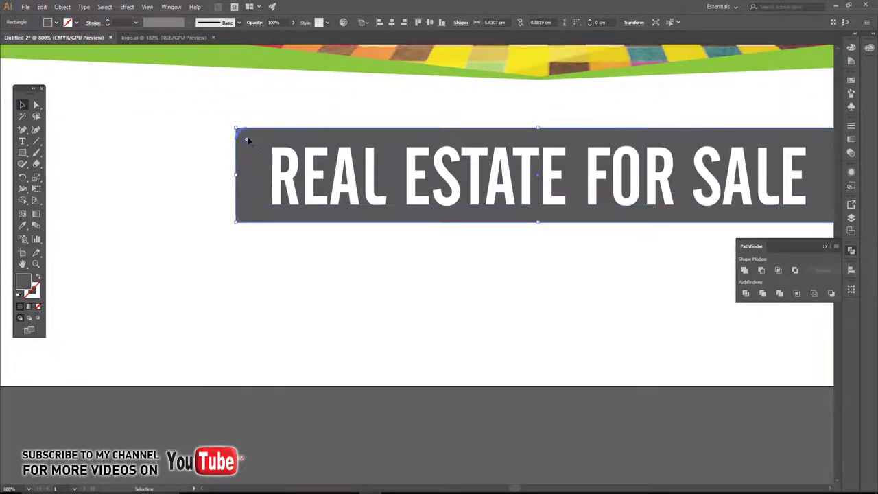
pyautogui.moveTo(248, 141); pyautogui.dragTo(250, 143)
pyautogui.click(192, 201)
pyautogui.scroll(-3, 192, 202)
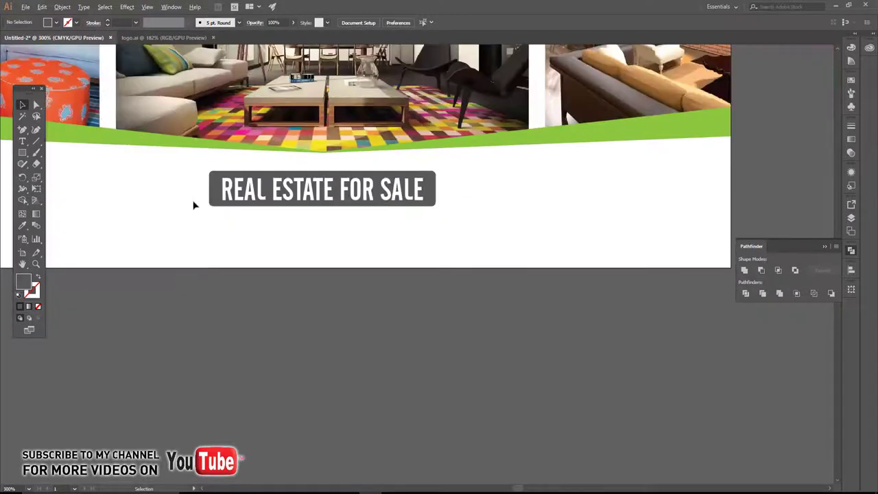
pyautogui.scroll(-1, 290, 281)
pyautogui.click(281, 268)
pyautogui.scroll(1, 280, 268)
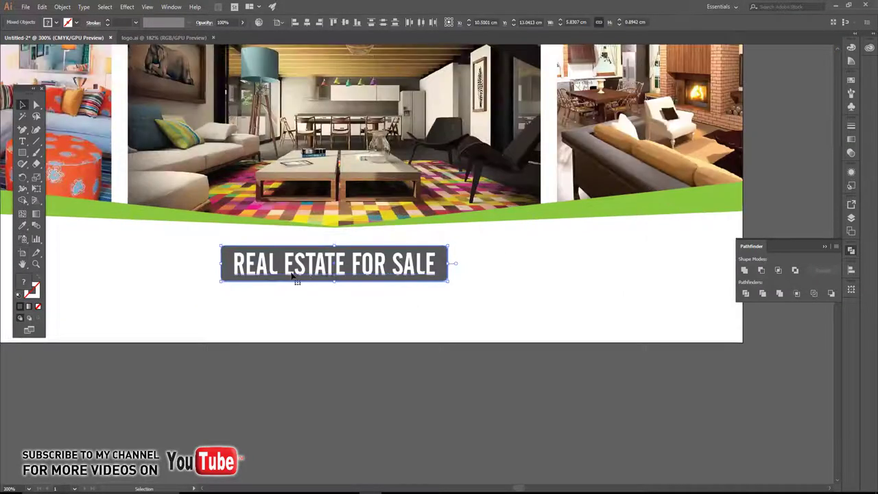
pyautogui.click(344, 296)
pyautogui.scroll(-2, 344, 302)
pyautogui.scroll(2, 344, 303)
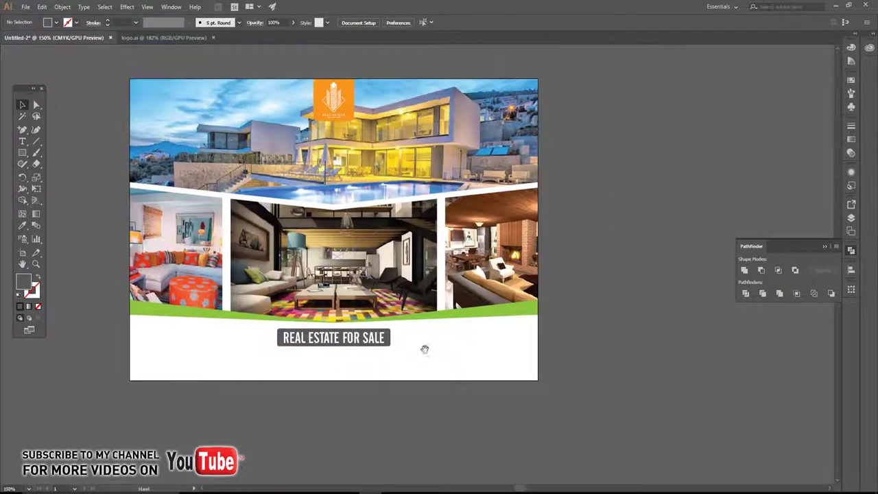
pyautogui.hscroll(-1, 255, 237)
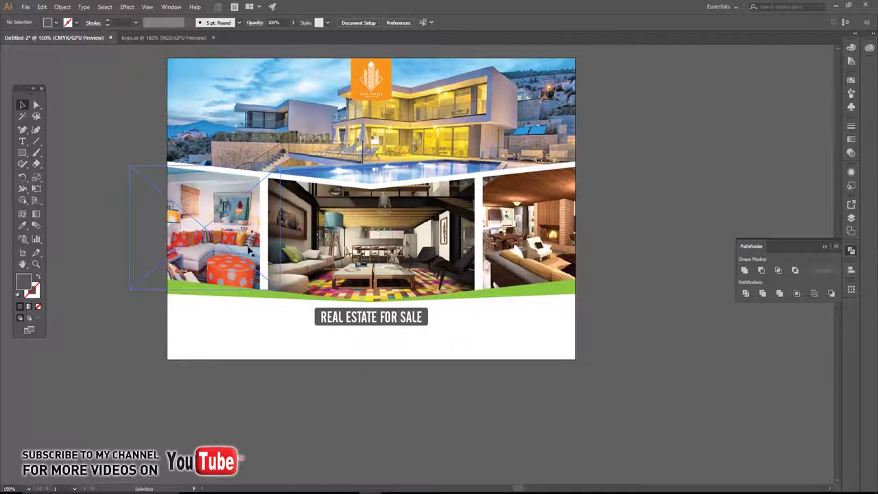
# Draw a square and pull a new bottom-middle anchor down into a point.
pyautogui.click(22, 152)
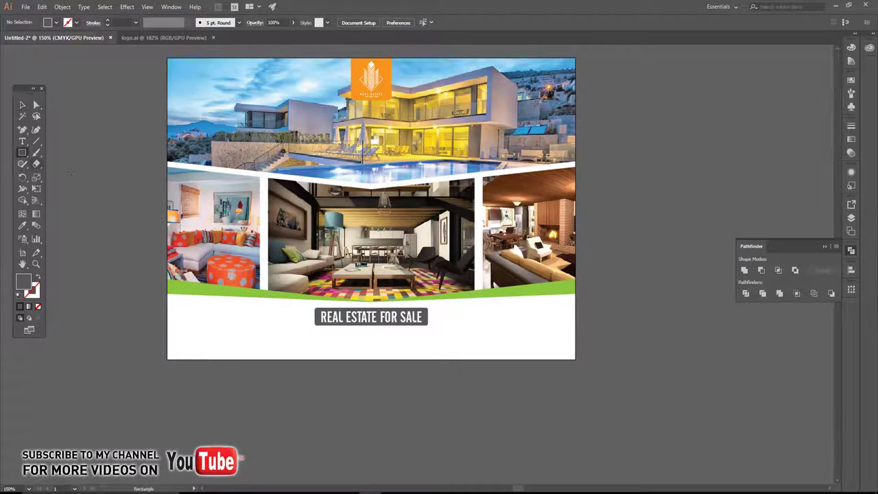
pyautogui.moveTo(83, 156); pyautogui.dragTo(159, 233)
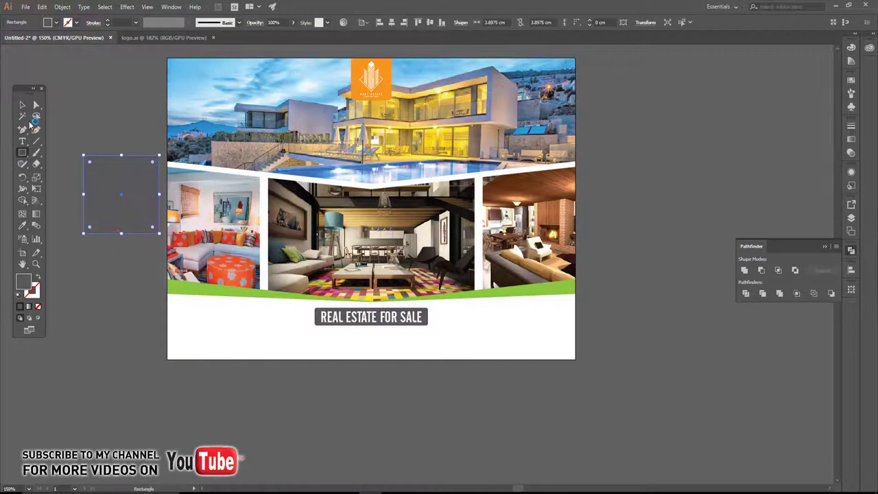
pyautogui.click(23, 129)
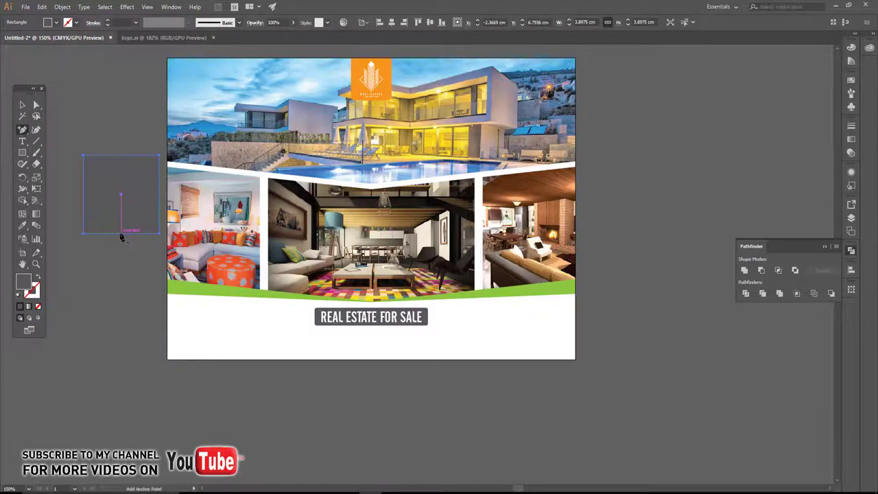
pyautogui.click(121, 234)
pyautogui.press('a')
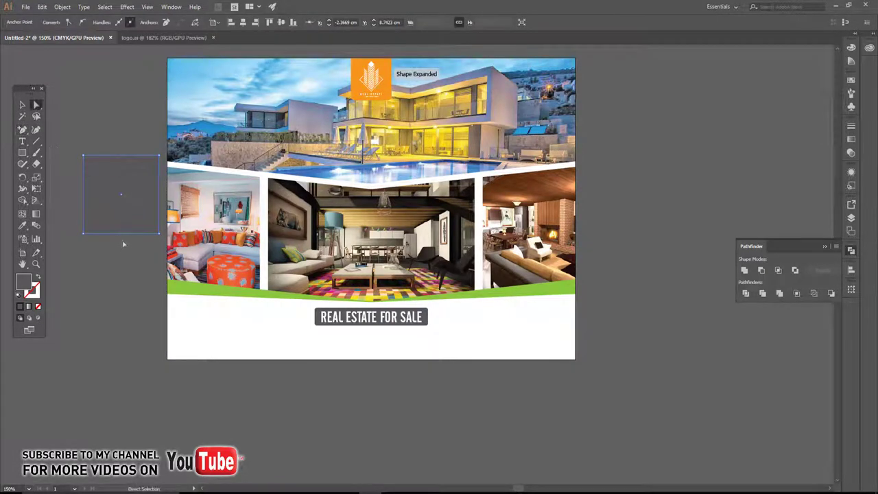
pyautogui.moveTo(121, 233); pyautogui.dragTo(122, 254)
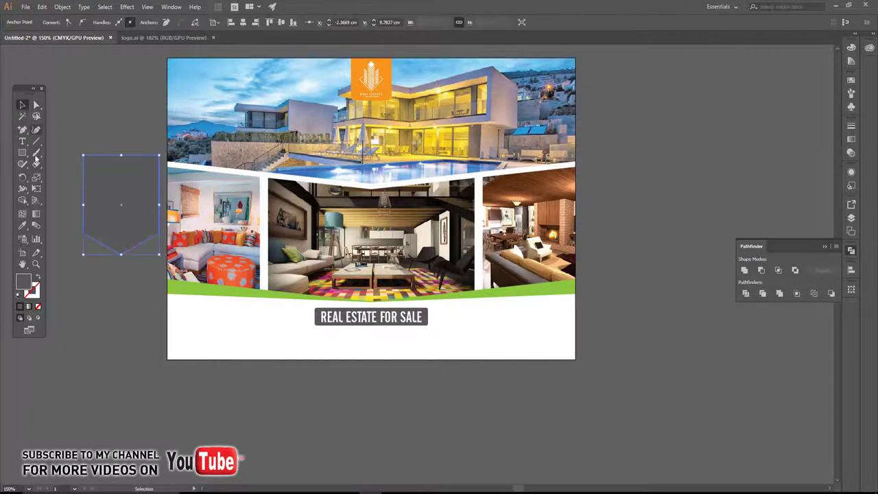
# Fill the pointed shape with the logo's orange using the Eyedropper.
pyautogui.click(23, 225)
pyautogui.click(363, 64)
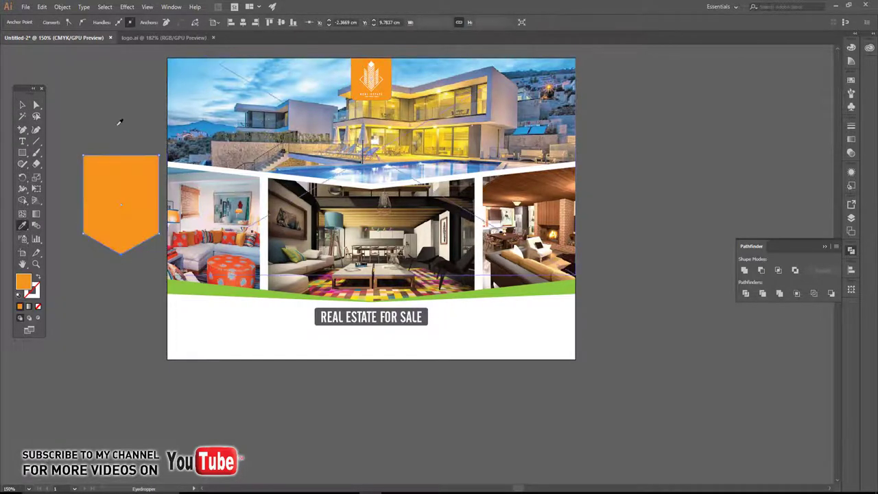
pyautogui.press('v')
pyautogui.click(154, 319)
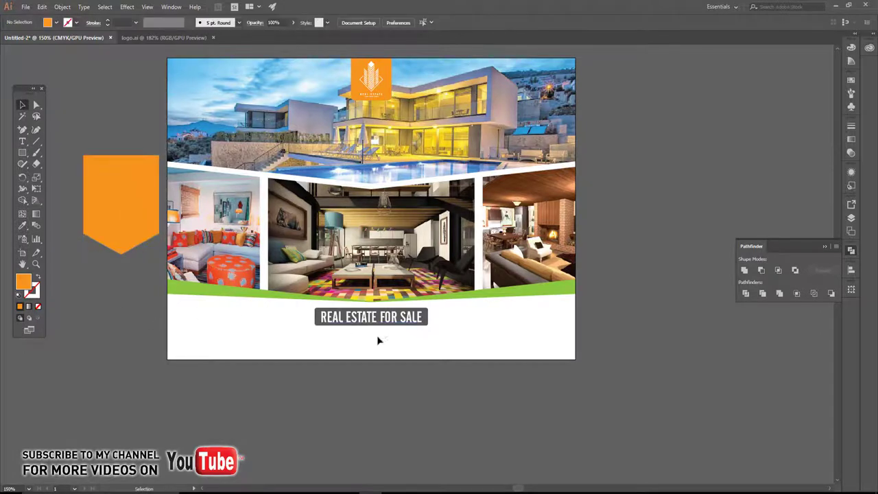
pyautogui.scroll(1, 378, 340)
# Copy the heading text and change it to '25%' and 'DISCOUNT' on two lines.
pyautogui.moveTo(345, 339)
pyautogui.mouseDown()
pyautogui.moveTo(494, 329)
pyautogui.moveTo(165, 287)
pyautogui.mouseUp()
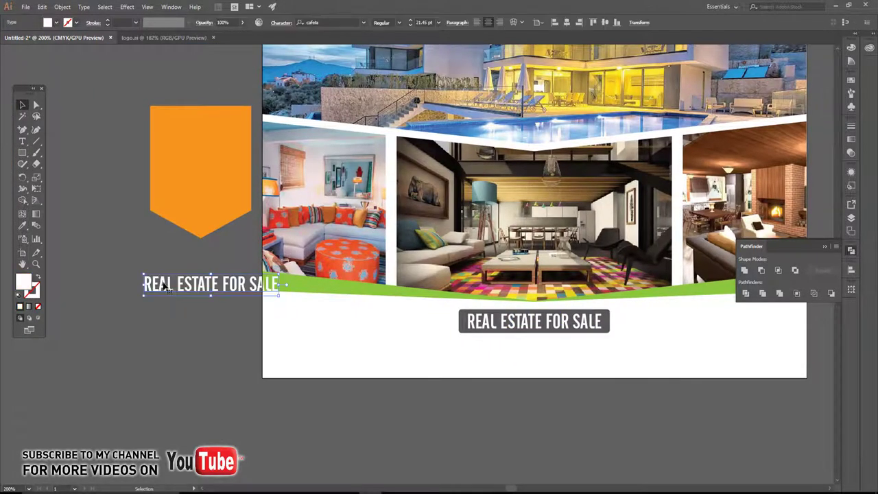
pyautogui.press('t')
pyautogui.click(187, 283)
pyautogui.hotkey('ctrl', 'a')
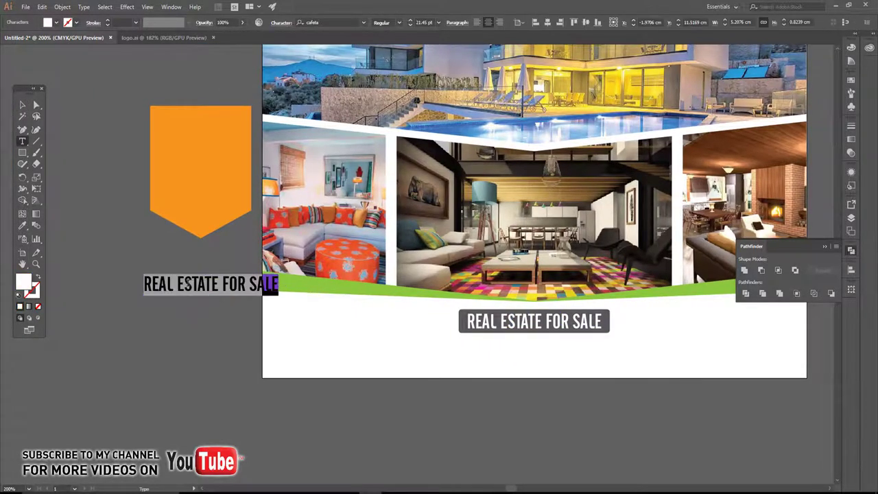
pyautogui.write('25%')
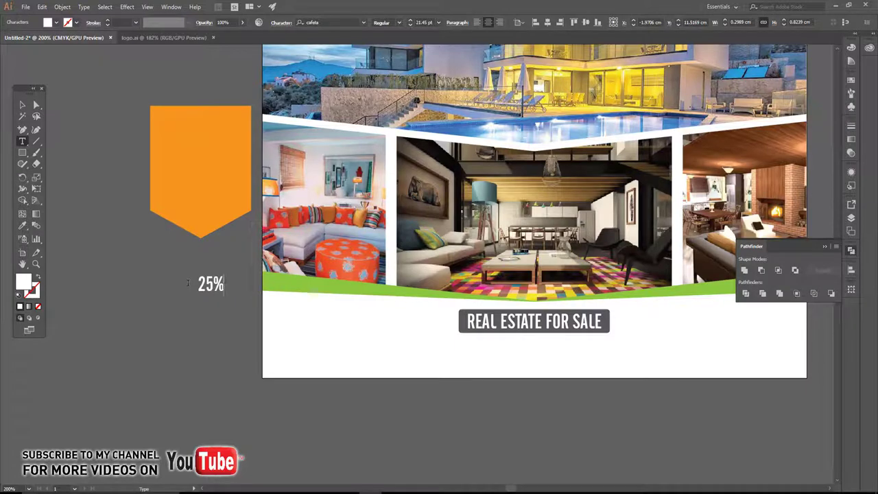
pyautogui.press('Return')
pyautogui.write('DISCOU')
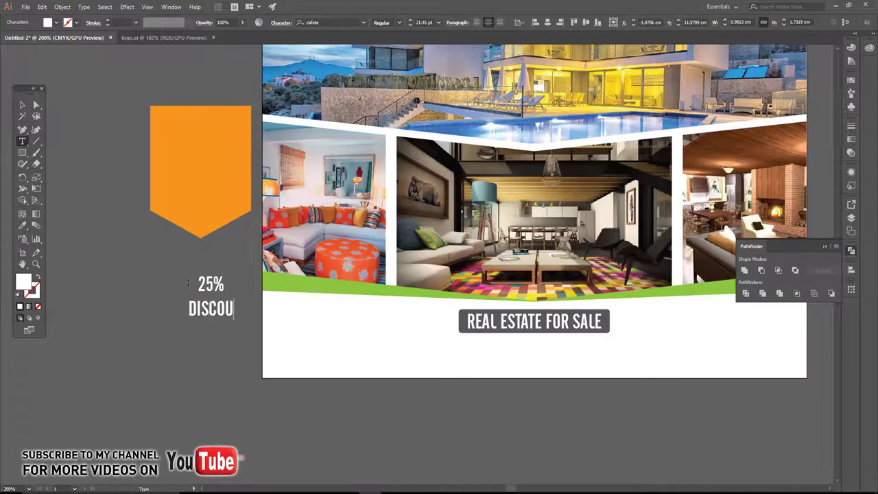
pyautogui.write('NT')
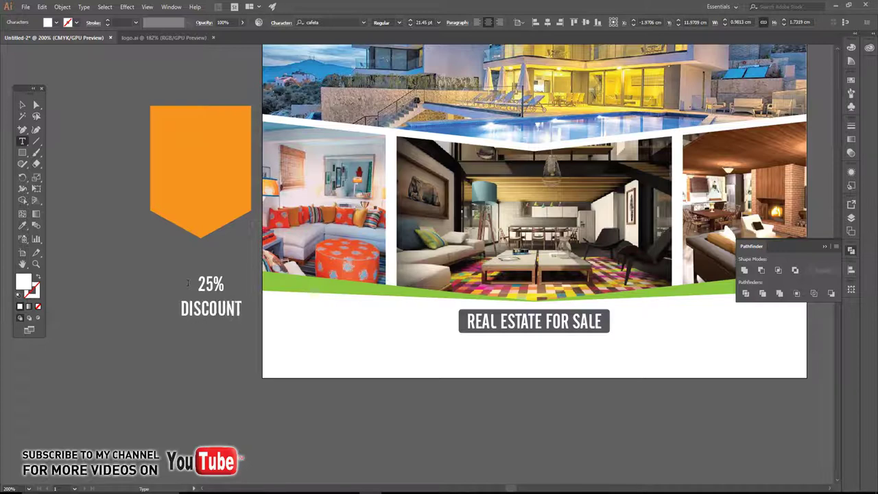
# Increase the 25% line's font size to 46 pt.
pyautogui.doubleClick(232, 281)
pyautogui.click(410, 22)
pyautogui.click(410, 21)
pyautogui.click(410, 21)
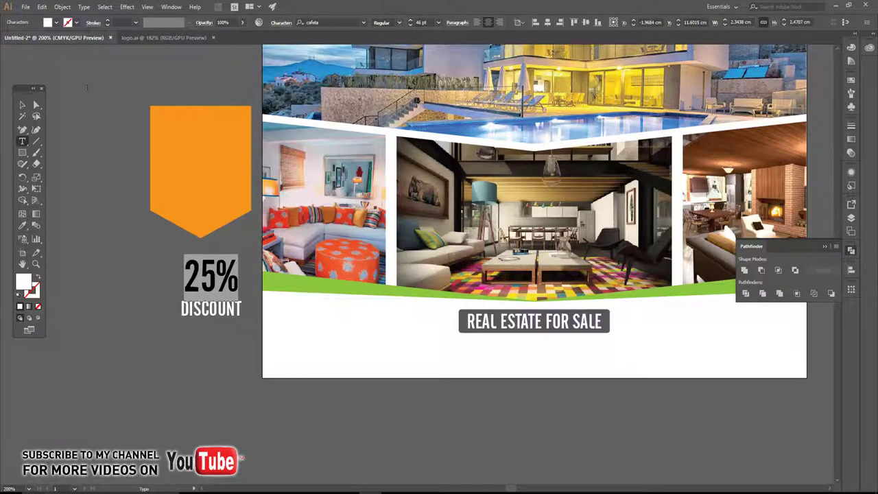
pyautogui.click(21, 106)
# Place and enlarge the text on the orange badge, then centre the badge on the collage.
pyautogui.click(65, 186)
pyautogui.moveTo(209, 282); pyautogui.dragTo(205, 160)
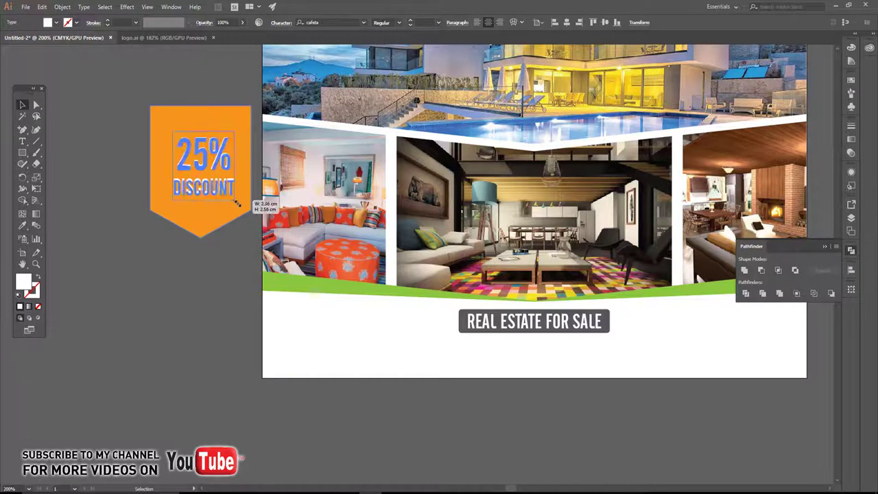
pyautogui.moveTo(234, 199); pyautogui.dragTo(240, 206)
pyautogui.keyDown('shift'); pyautogui.click(230, 218); pyautogui.keyUp('shift')
pyautogui.keyDown('shift'); pyautogui.click(274, 52); pyautogui.keyUp('shift')
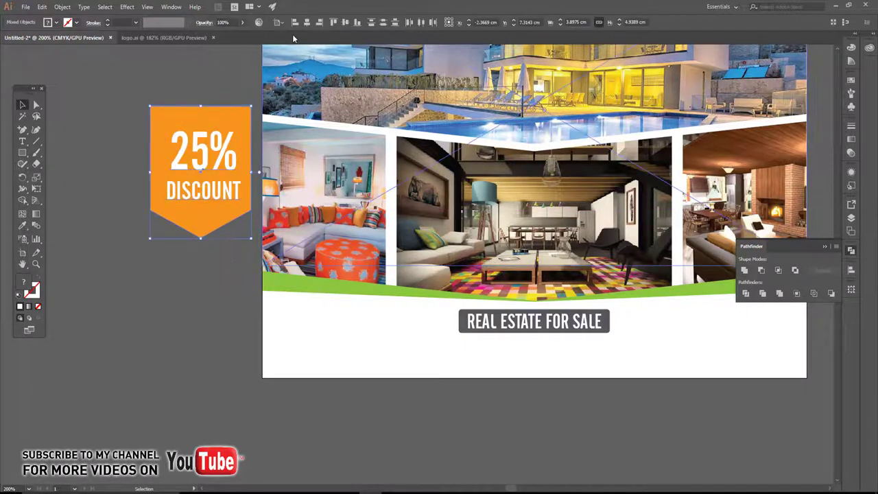
pyautogui.click(306, 22)
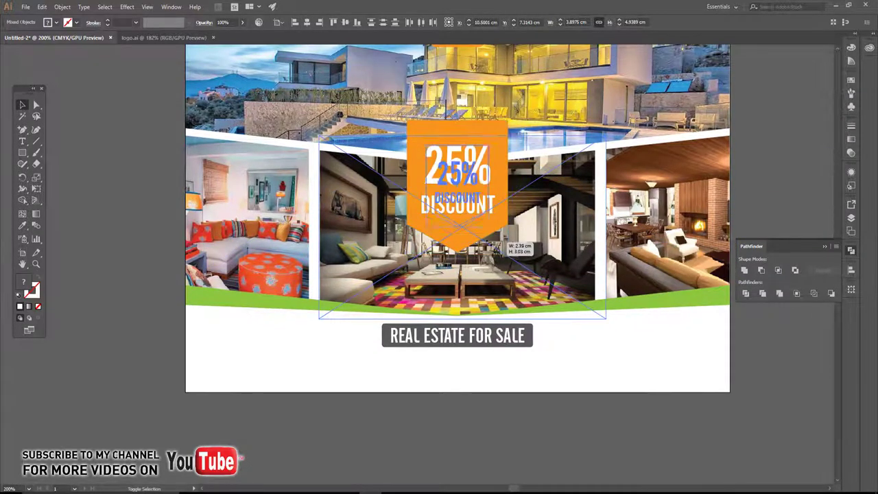
# Shrink the badge and position it at the right interior photo's top-left corner.
pyautogui.moveTo(508, 186); pyautogui.dragTo(477, 185)
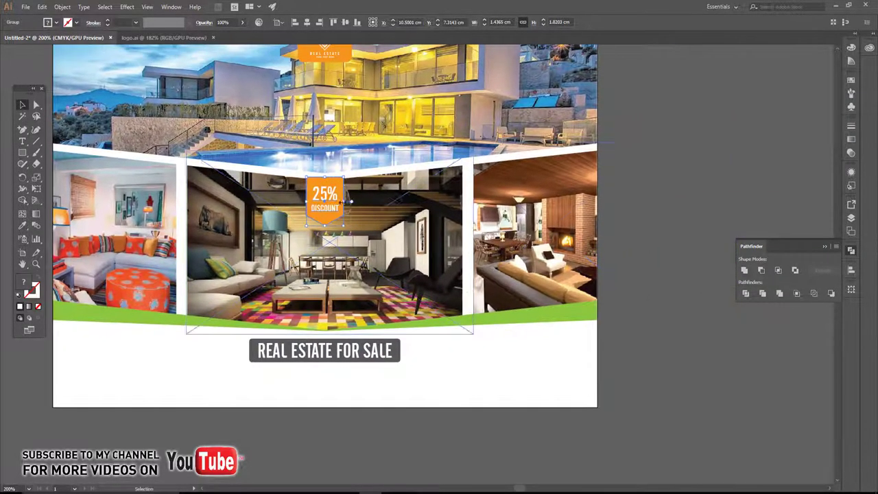
pyautogui.moveTo(325, 199)
pyautogui.mouseDown()
pyautogui.moveTo(538, 178)
pyautogui.moveTo(446, 197)
pyautogui.mouseUp()
pyautogui.click(478, 367)
pyautogui.scroll(1, 452, 212)
pyautogui.scroll(1, 452, 212)
pyautogui.moveTo(484, 146); pyautogui.dragTo(489, 143)
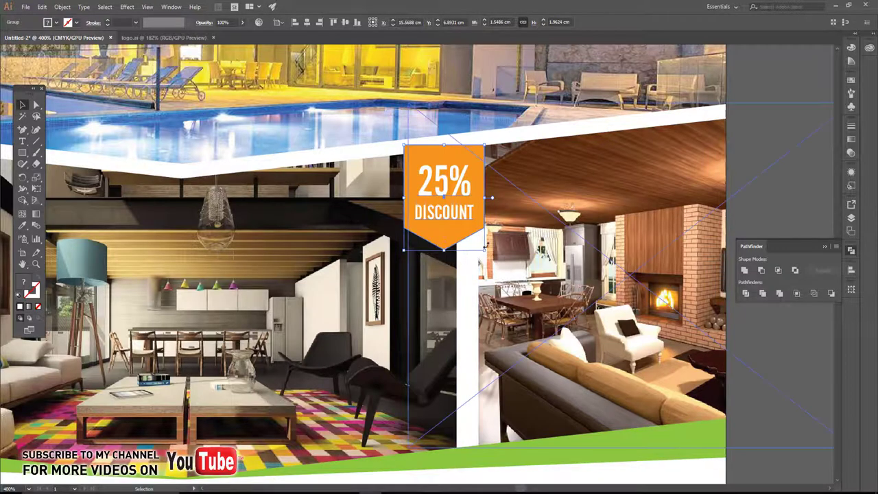
pyautogui.moveTo(485, 250); pyautogui.dragTo(498, 267)
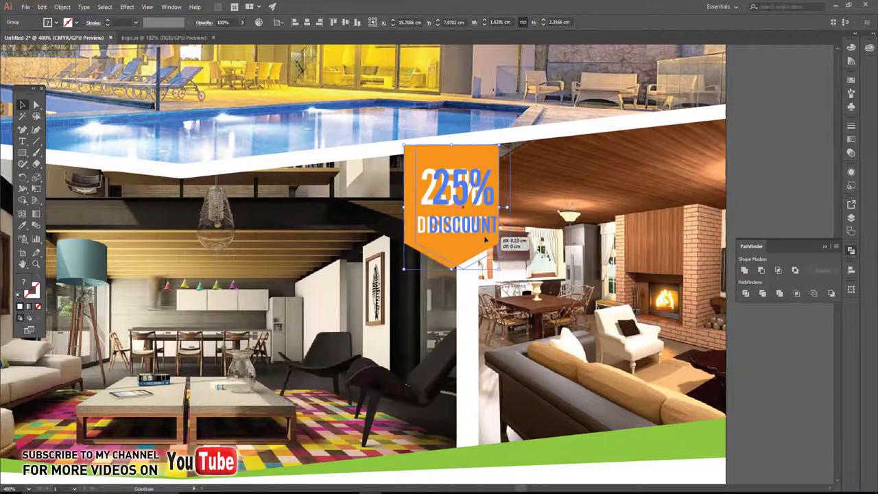
pyautogui.moveTo(472, 241); pyautogui.dragTo(488, 240)
pyautogui.hotkey('ctrl', '=')
pyautogui.hotkey('ctrl', '=')
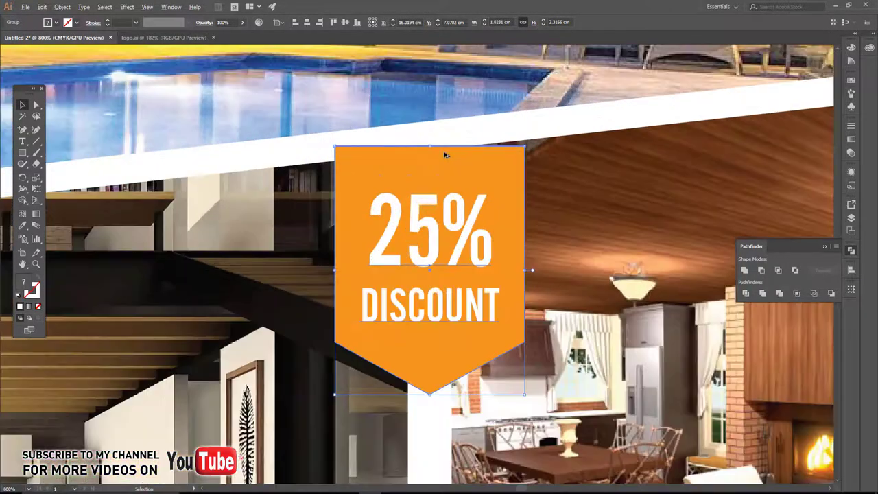
pyautogui.moveTo(463, 168); pyautogui.dragTo(462, 163)
# Ungroup the badge and lower the orange shape's top edge slightly.
pyautogui.rightClick(459, 164)
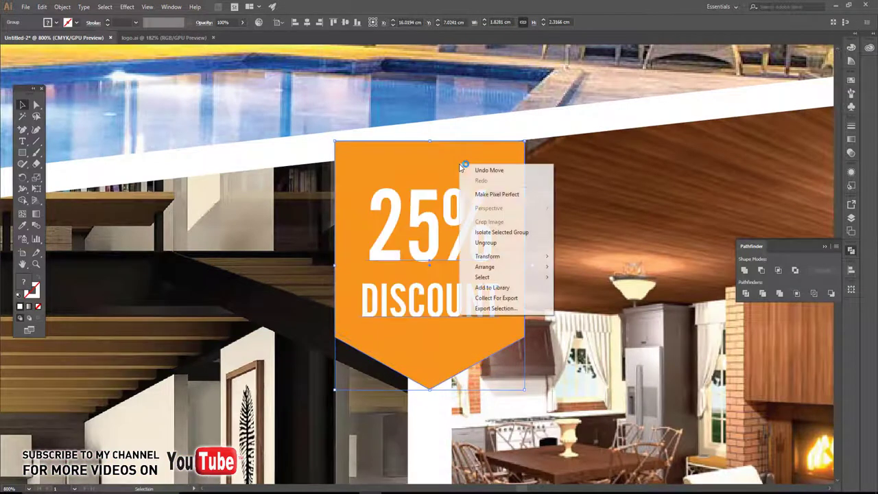
pyautogui.click(485, 243)
pyautogui.moveTo(761, 197); pyautogui.dragTo(594, 180)
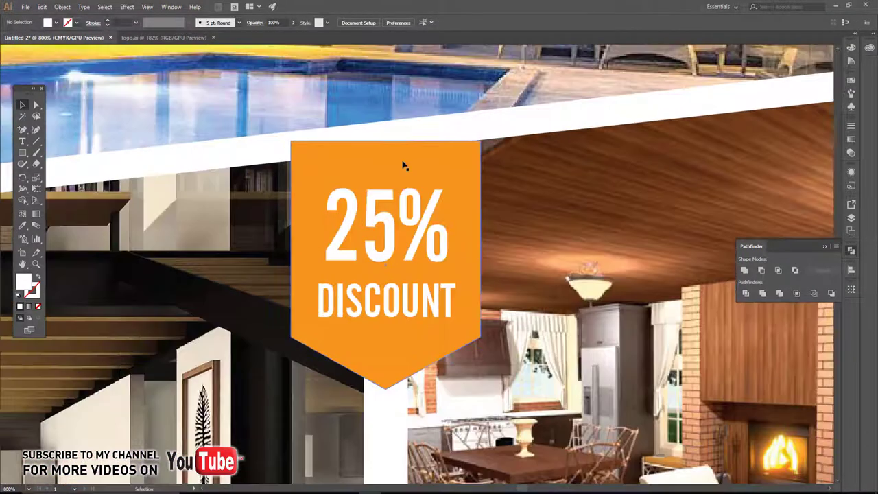
pyautogui.click(402, 166)
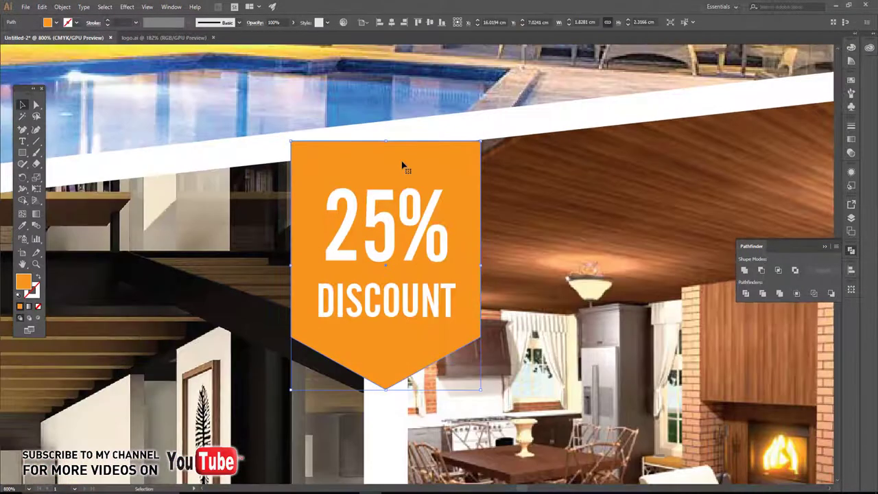
pyautogui.scroll(2, 435, 149)
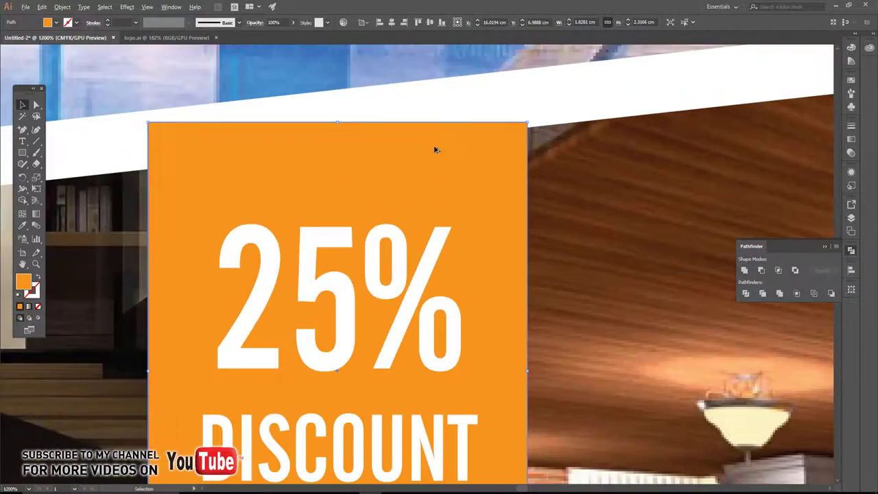
pyautogui.scroll(1, 442, 148)
pyautogui.keyDown('shift'); pyautogui.click(450, 151); pyautogui.keyUp('shift')
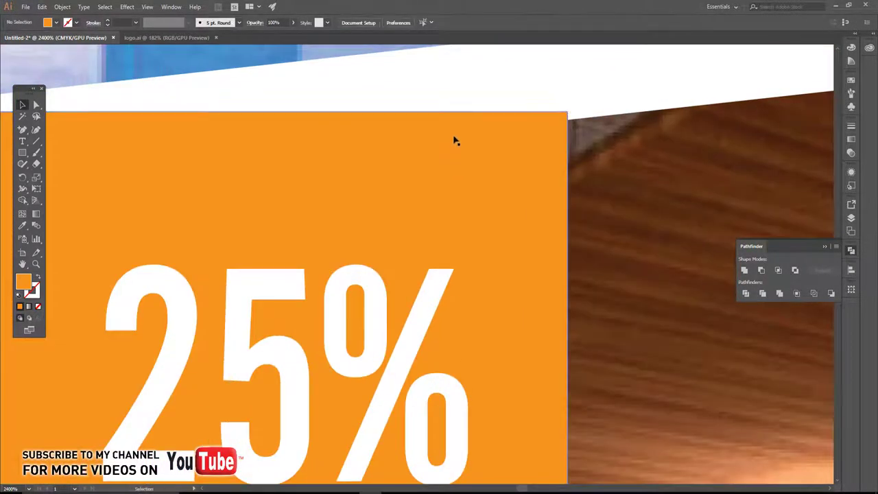
pyautogui.moveTo(455, 141); pyautogui.dragTo(455, 144)
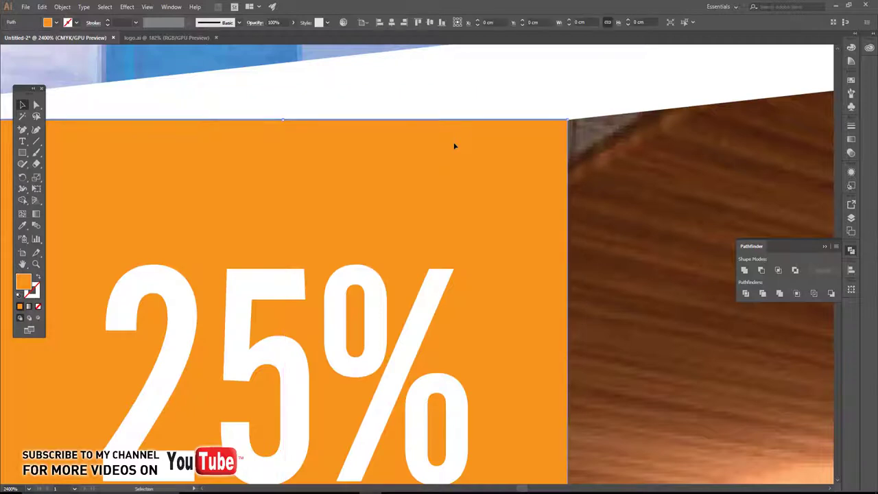
pyautogui.scroll(-2, 435, 162)
pyautogui.hscroll(-1, 134, 149)
# Drag the badge's top-left anchor down to follow the slanted white border.
pyautogui.press('a')
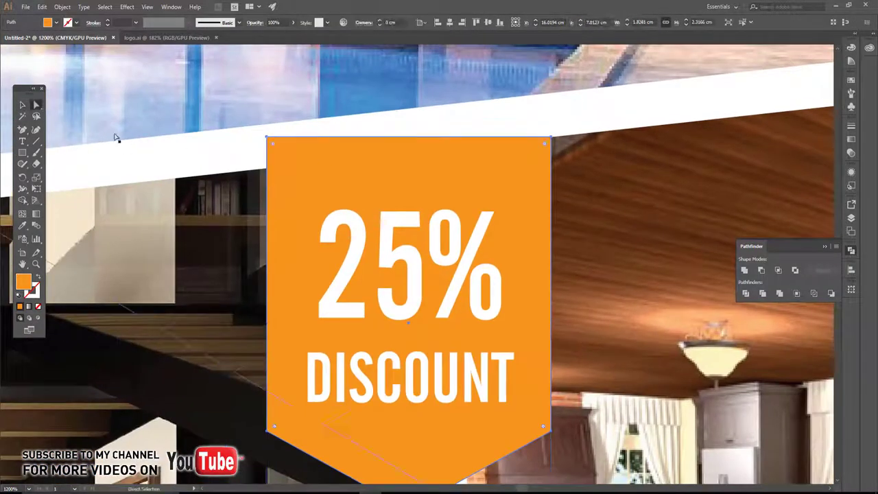
pyautogui.moveTo(270, 140); pyautogui.dragTo(270, 172)
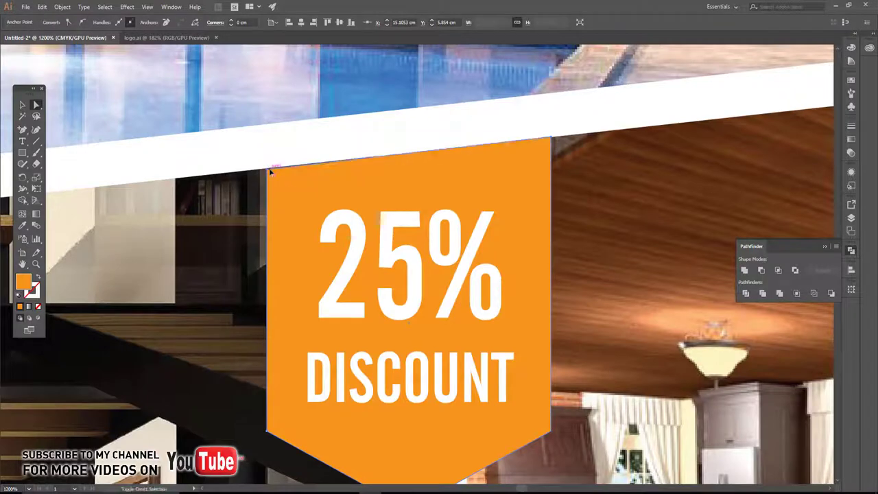
pyautogui.scroll(-3, 269, 171)
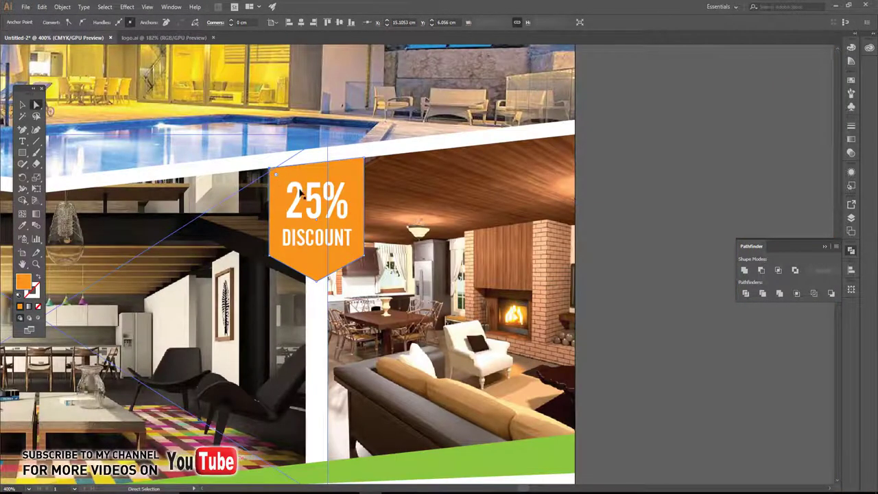
pyautogui.press('v')
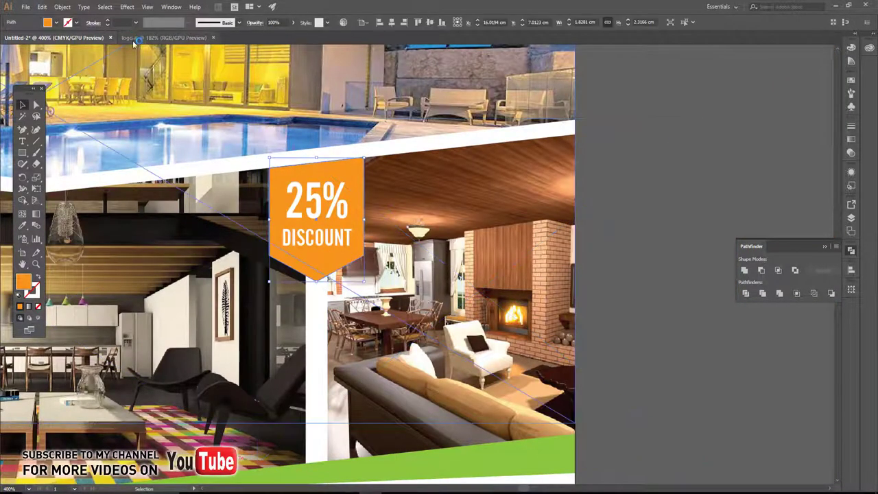
pyautogui.click(593, 256)
pyautogui.scroll(-2, 549, 260)
pyautogui.scroll(1, 520, 268)
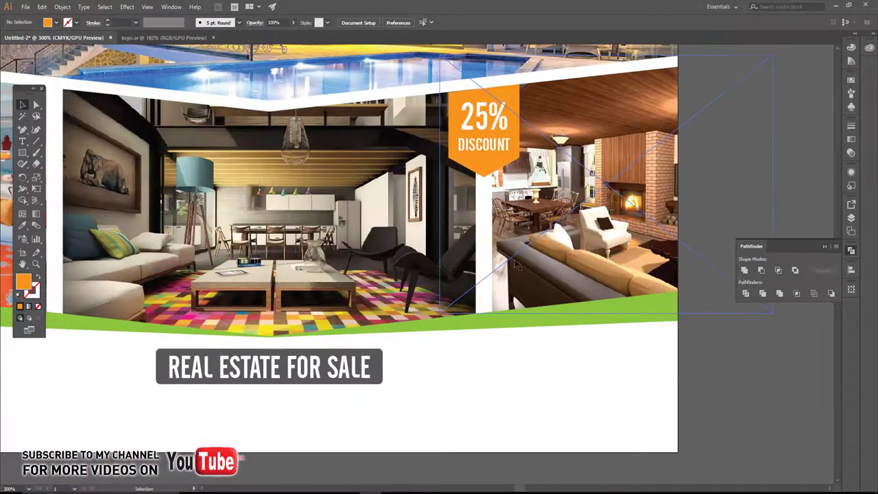
pyautogui.scroll(-2, 519, 267)
pyautogui.scroll(1, 443, 319)
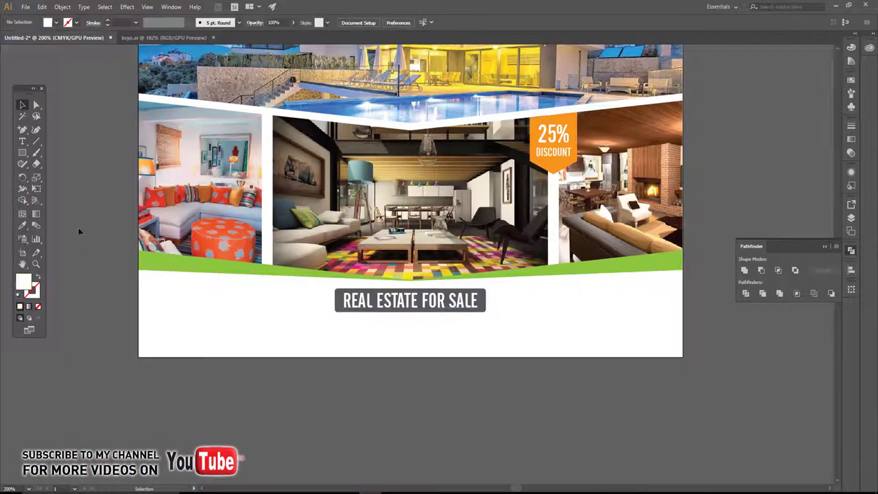
# Try resizing the single Lorem ipsum placeholder line, then delete it.
pyautogui.click(22, 142)
pyautogui.moveTo(149, 309); pyautogui.dragTo(671, 347)
pyautogui.click(23, 106)
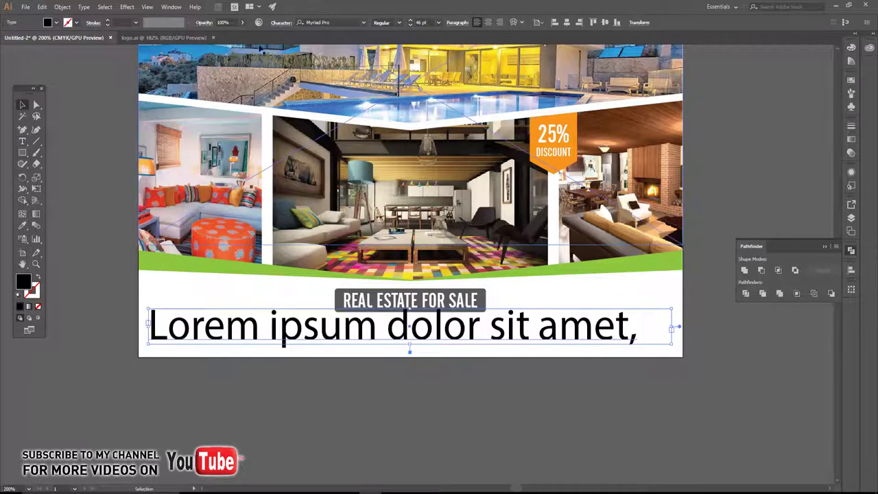
pyautogui.click(410, 25)
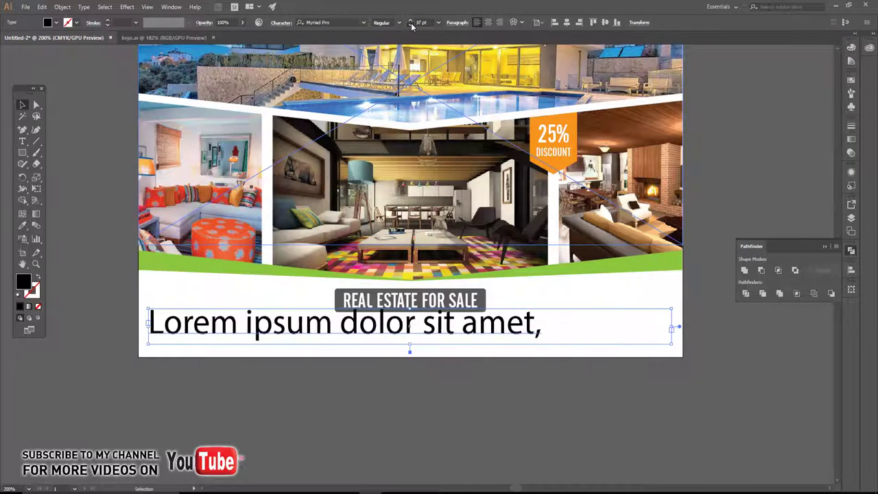
pyautogui.press('Up')
pyautogui.press('Up')
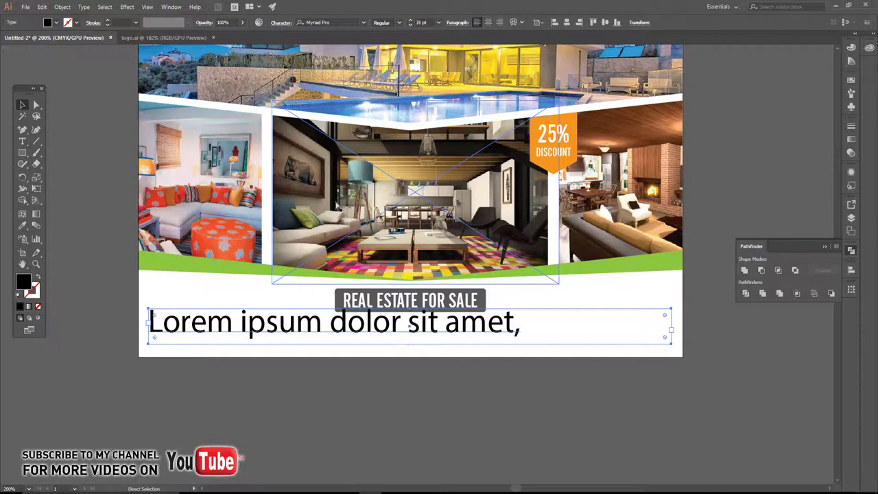
pyautogui.click(63, 7)
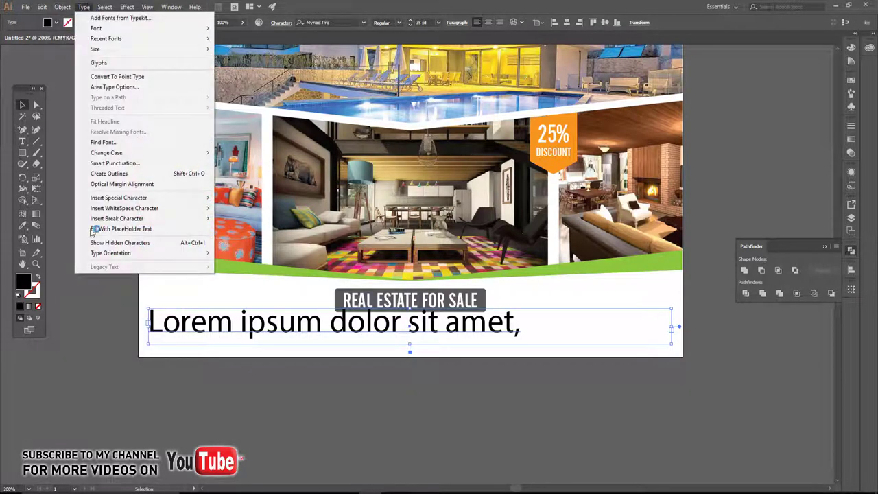
pyautogui.click(87, 310)
pyautogui.hotkey('ctrl', 'a')
pyautogui.hotkey('alt', 'Right')
pyautogui.hotkey('alt', 'Right')
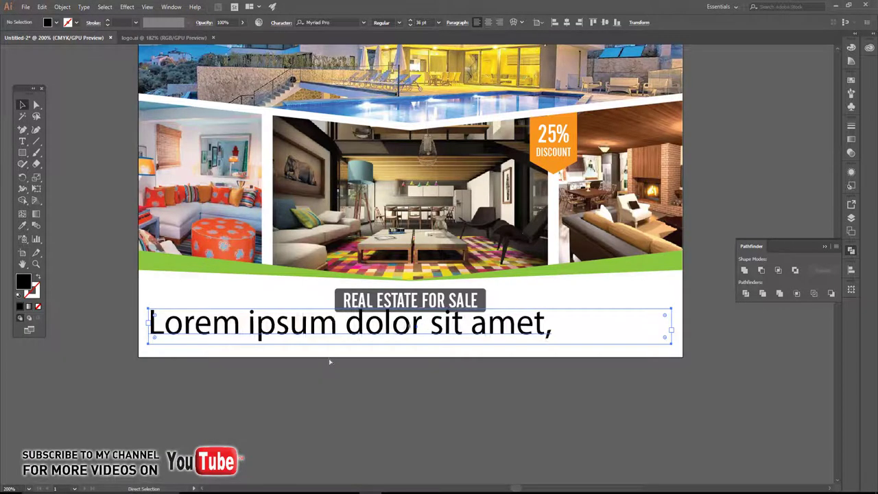
pyautogui.hotkey('alt', 'Right')
pyautogui.hotkey('alt', 'Right')
pyautogui.hotkey('alt', 'Right')
pyautogui.hotkey('alt', 'Right')
pyautogui.hotkey('alt', 'Right')
pyautogui.hotkey('alt', 'Right')
pyautogui.hotkey('alt', 'Right')
pyautogui.hotkey('alt', 'Right')
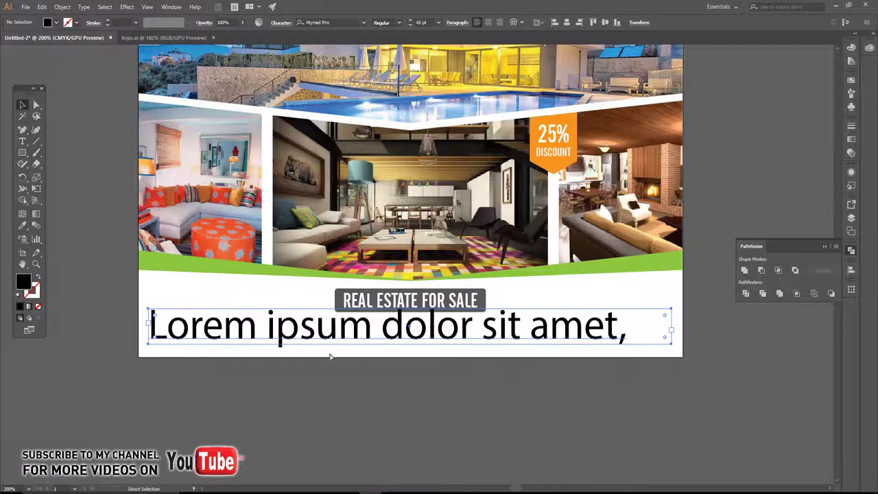
pyautogui.press('Delete')
# Draw a placeholder text area below the flyer and eyedropper the label's white condensed capitals onto it.
pyautogui.moveTo(137, 272); pyautogui.dragTo(117, 203)
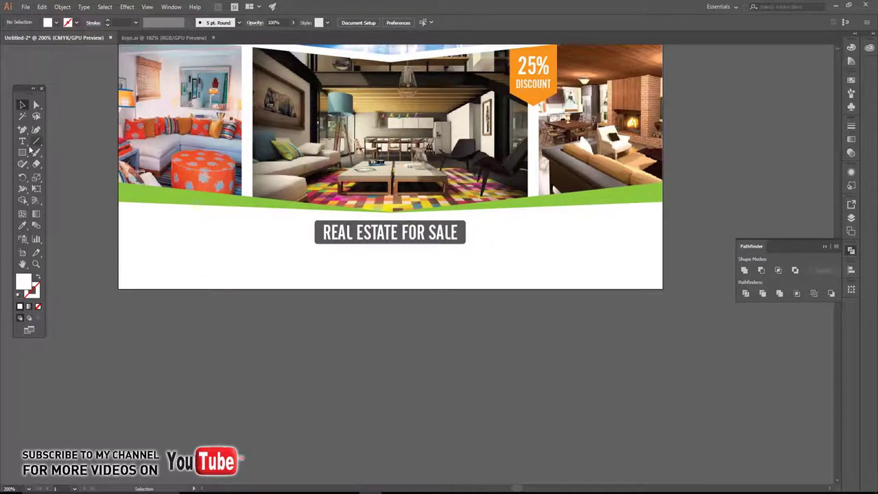
pyautogui.click(22, 141)
pyautogui.hotkey('ctrl', '-')
pyautogui.hotkey('ctrl', '-')
pyautogui.hotkey('ctrl', '-')
pyautogui.moveTo(224, 300)
pyautogui.mouseDown()
pyautogui.moveTo(607, 439)
pyautogui.moveTo(603, 433)
pyautogui.mouseUp()
pyautogui.click(22, 104)
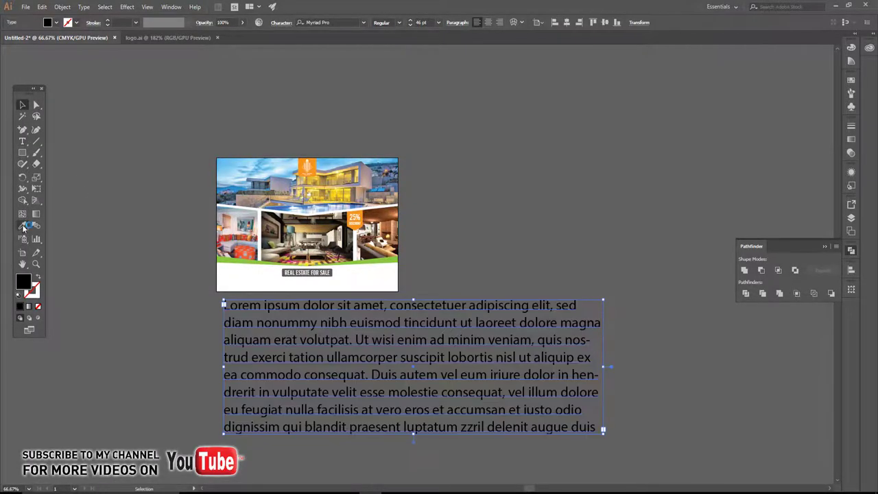
pyautogui.click(22, 225)
pyautogui.click(310, 270)
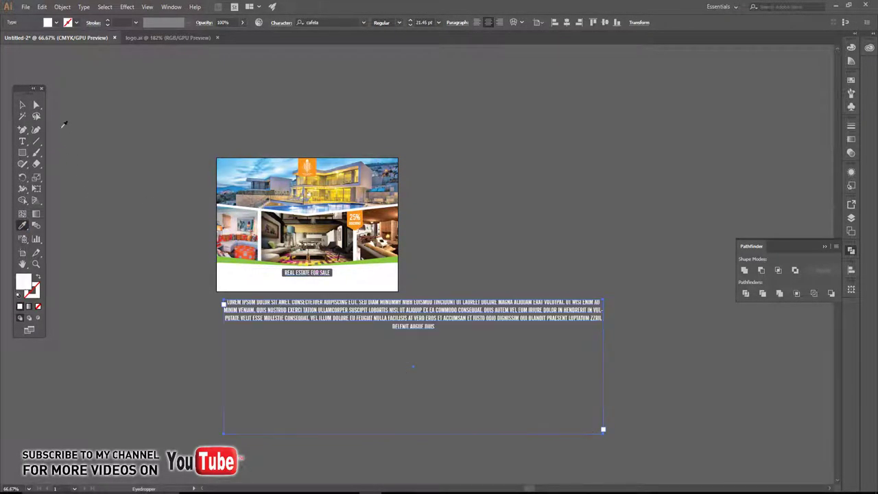
# Shorten the paragraph frame so it fits the three lines of text.
pyautogui.click(23, 105)
pyautogui.moveTo(414, 436); pyautogui.dragTo(413, 393)
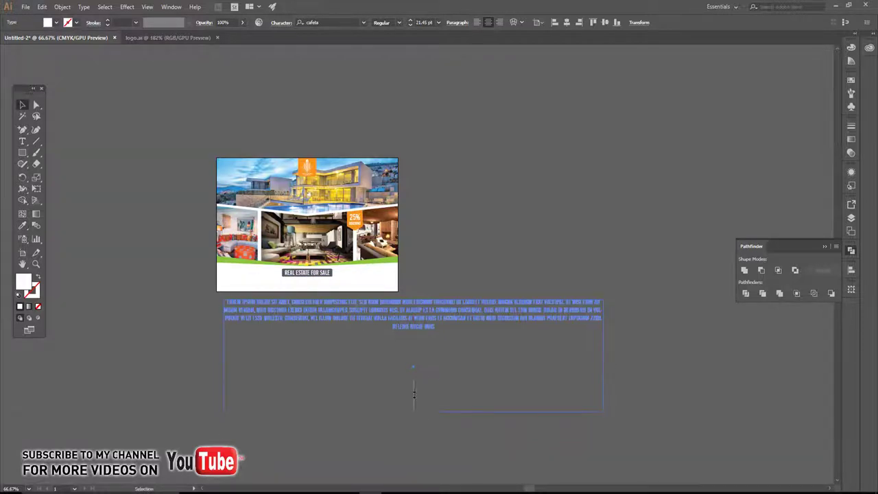
pyautogui.moveTo(414, 329); pyautogui.dragTo(414, 319)
pyautogui.click(396, 335)
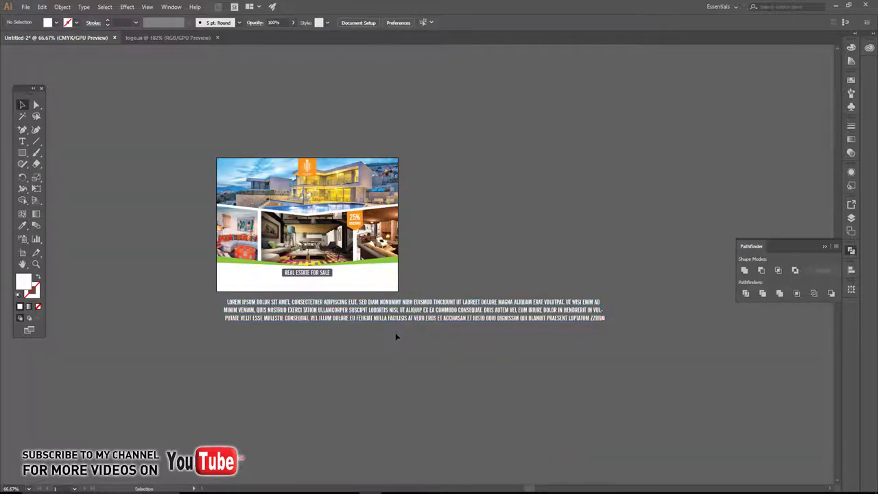
# Set the placeholder paragraph to justified alignment.
pyautogui.hotkey('ctrl', '1')
pyautogui.click(401, 310)
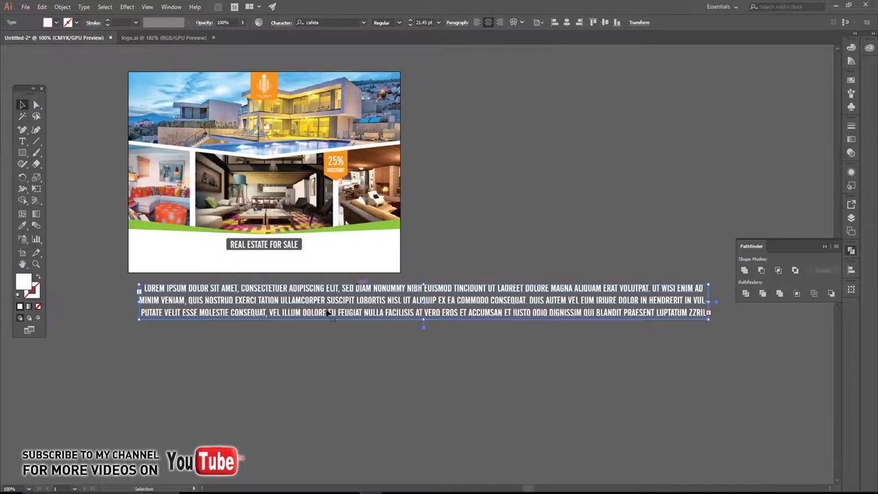
pyautogui.rightClick(329, 312)
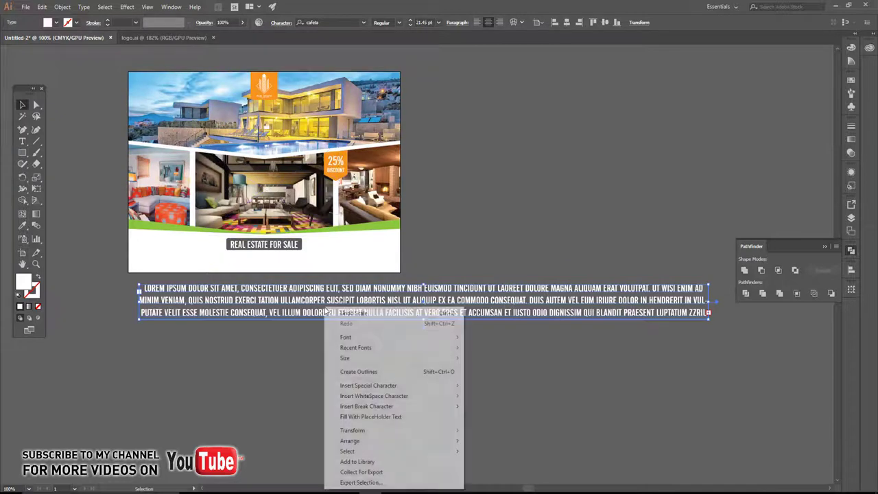
pyautogui.click(451, 23)
pyautogui.click(454, 25)
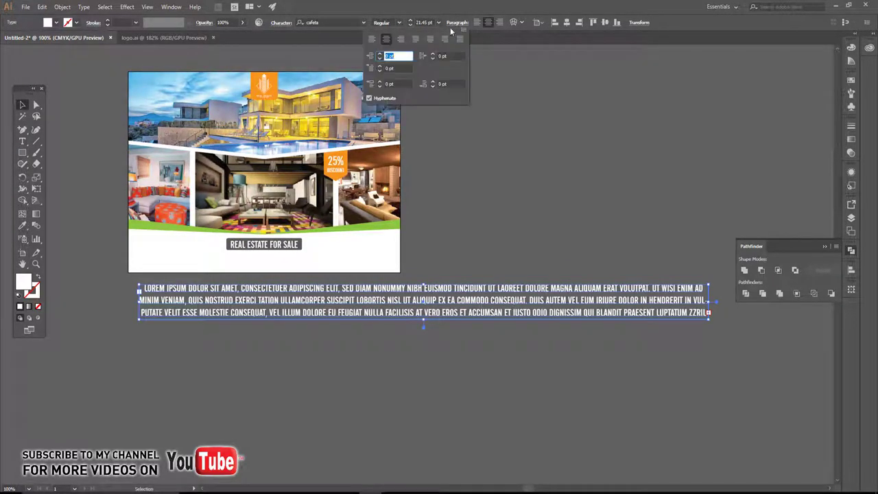
pyautogui.click(454, 39)
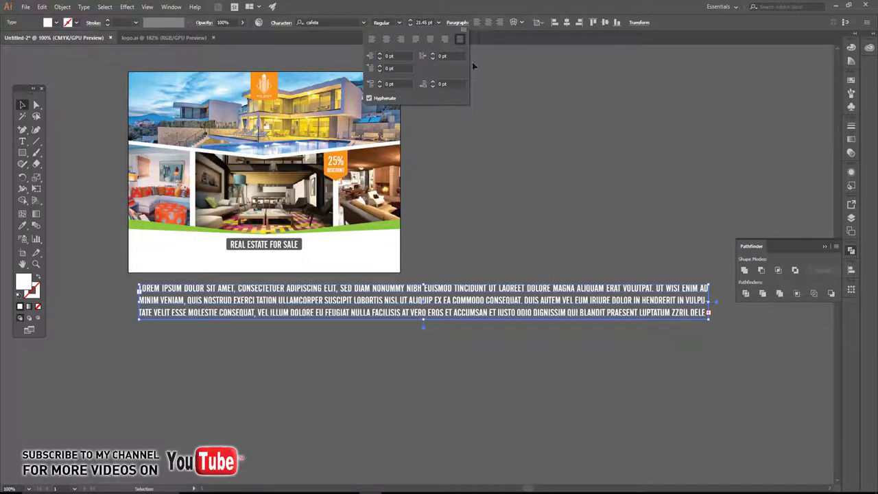
pyautogui.rightClick(453, 293)
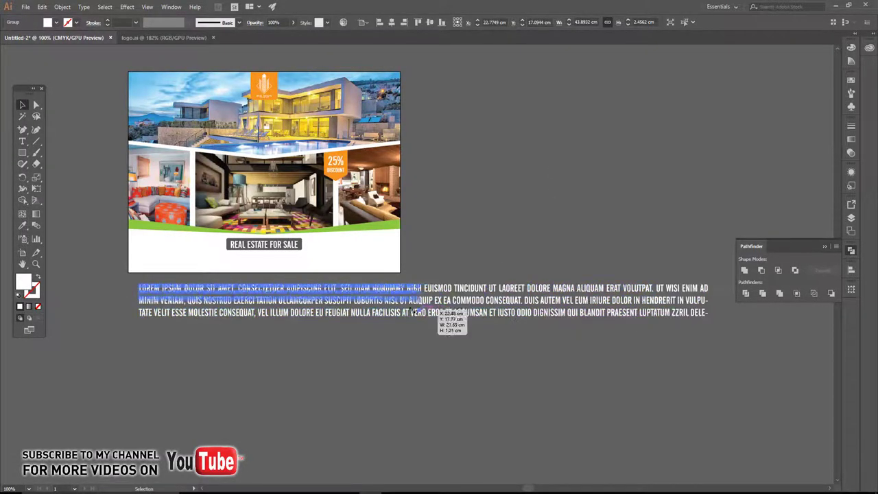
# Shrink the outlined text, centre it under the REAL ESTATE FOR SALE label, and colour it dark grey.
pyautogui.moveTo(709, 316); pyautogui.dragTo(368, 323)
pyautogui.scroll(1, 288, 291)
pyautogui.moveTo(332, 289); pyautogui.dragTo(332, 226)
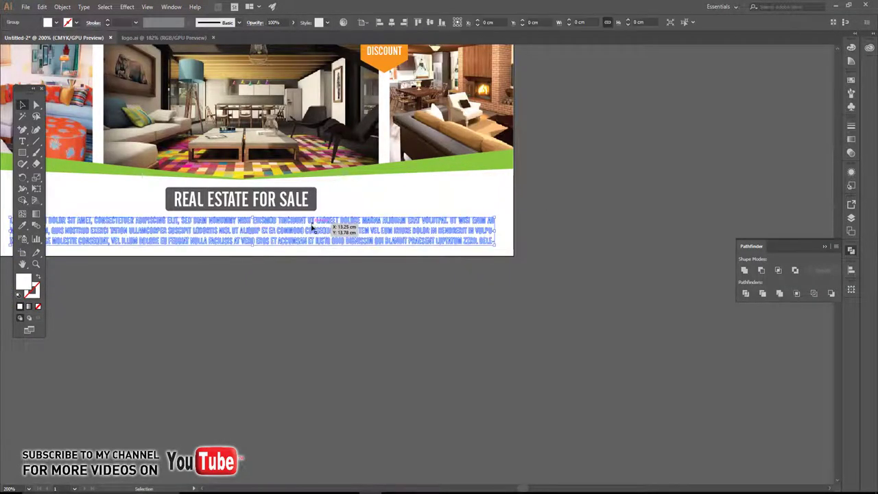
pyautogui.click(391, 23)
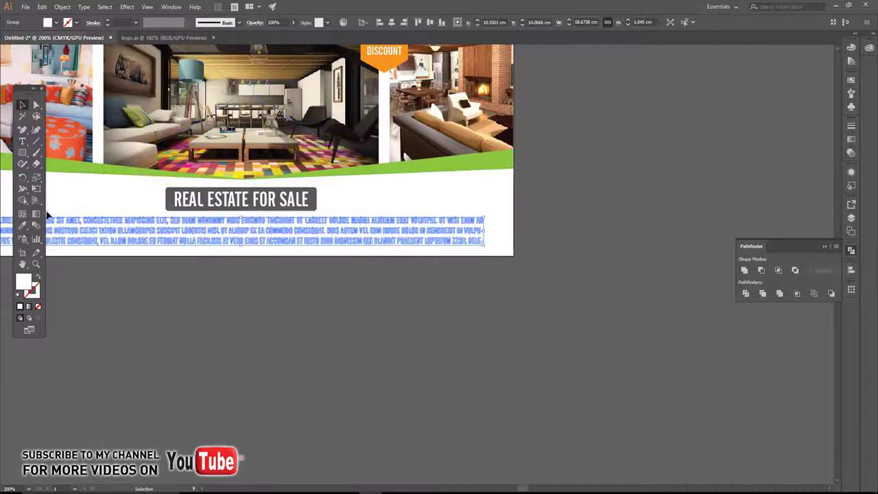
pyautogui.click(21, 226)
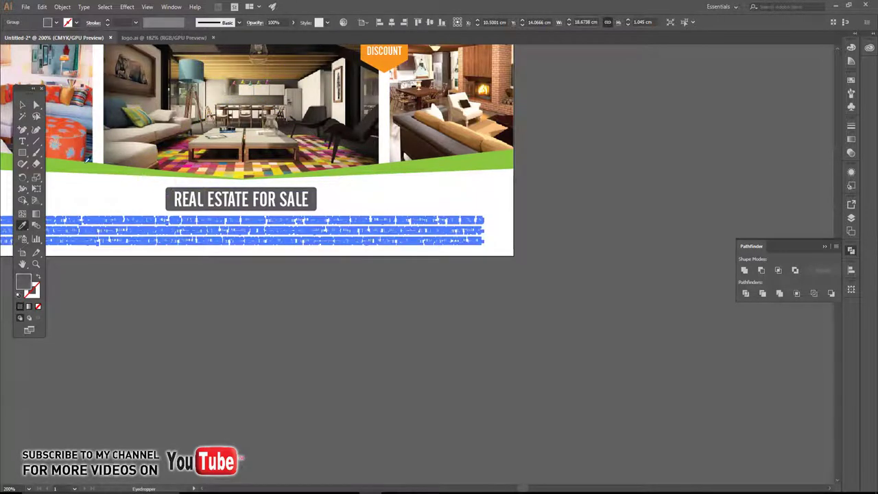
pyautogui.click(22, 104)
# Nudge the REAL ESTATE FOR SALE label and the body text slightly upward.
pyautogui.click(229, 314)
pyautogui.hotkey('ctrl', '0')
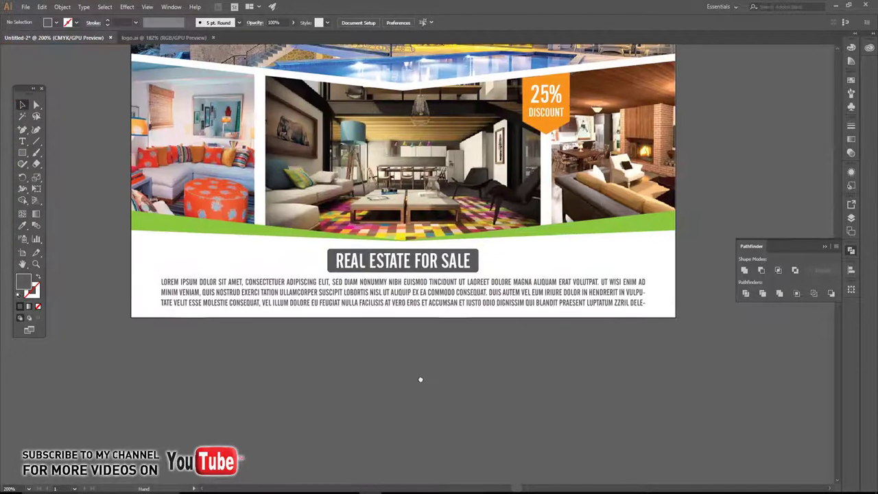
pyautogui.scroll(-1, 419, 378)
pyautogui.scroll(1, 415, 373)
pyautogui.scroll(3, 412, 357)
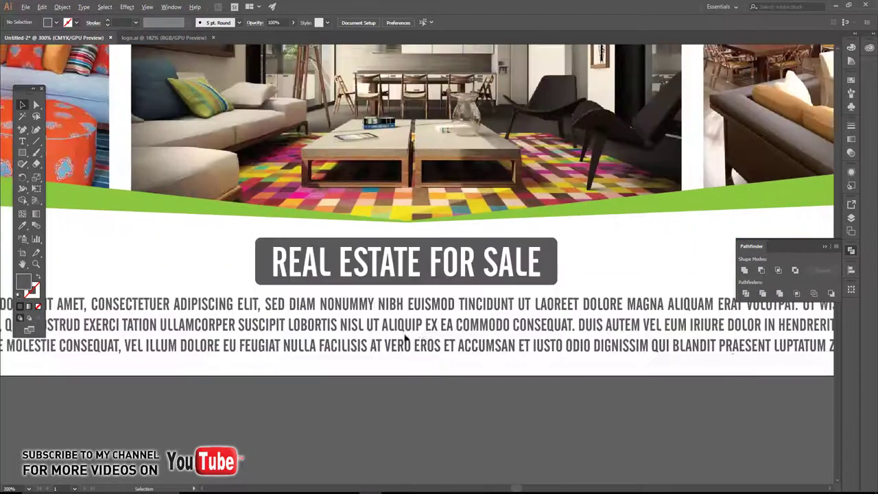
pyautogui.click(438, 253)
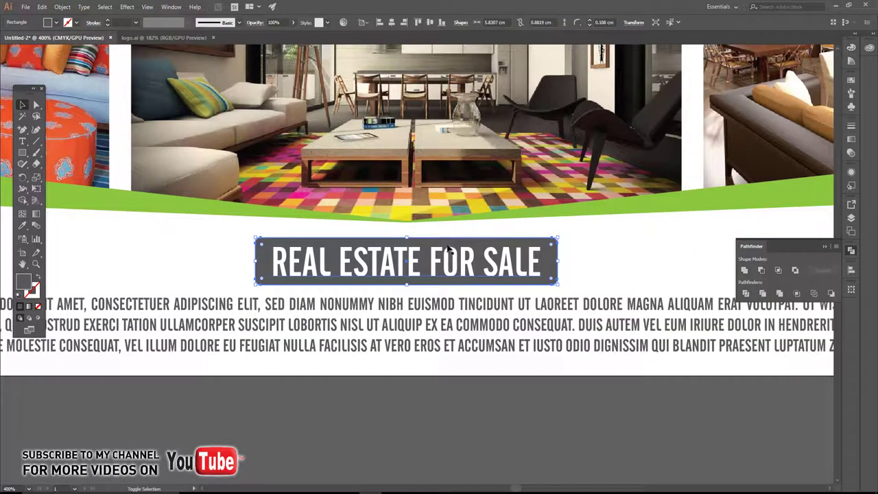
pyautogui.press('Up')
pyautogui.press('Up')
pyautogui.press('Up')
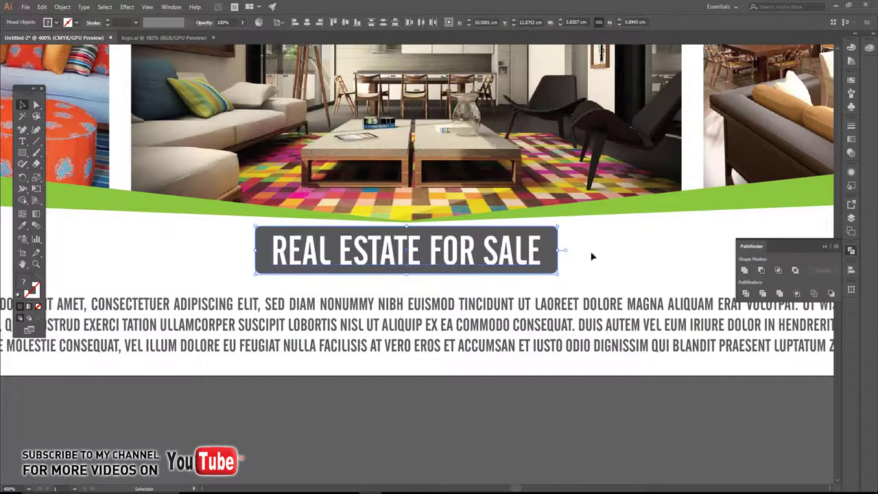
pyautogui.click(592, 254)
pyautogui.click(510, 307)
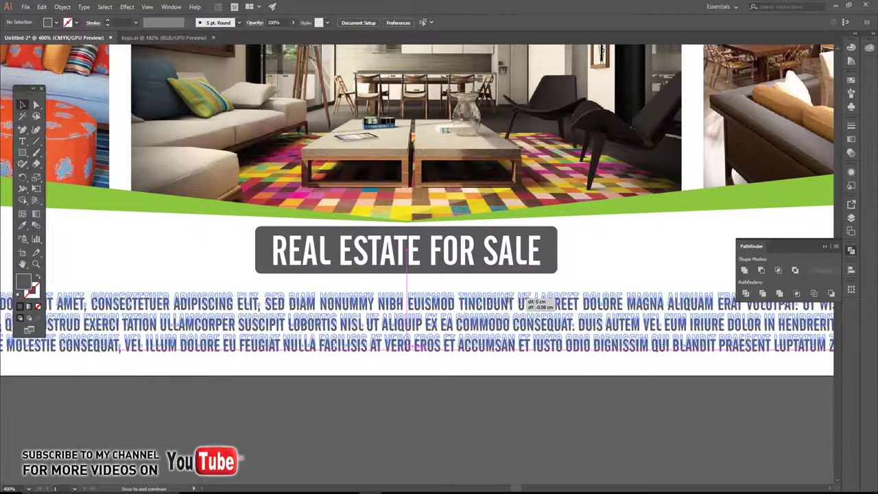
pyautogui.press('Up')
pyautogui.press('Up')
pyautogui.click(450, 381)
# Enlarge the orange logo tab to about 2.63 × 2.66 cm and group its parts.
pyautogui.hotkey('ctrl', '-')
pyautogui.hotkey('ctrl', '-')
pyautogui.hotkey('ctrl', '-')
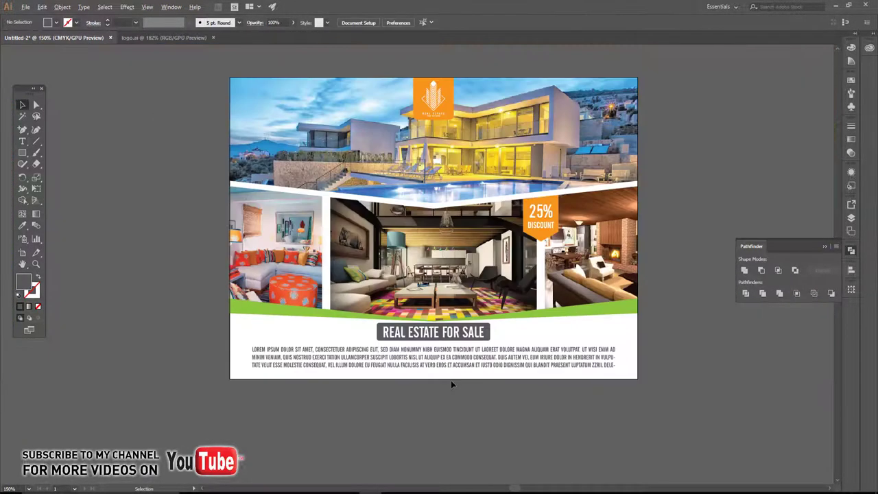
pyautogui.click(520, 357)
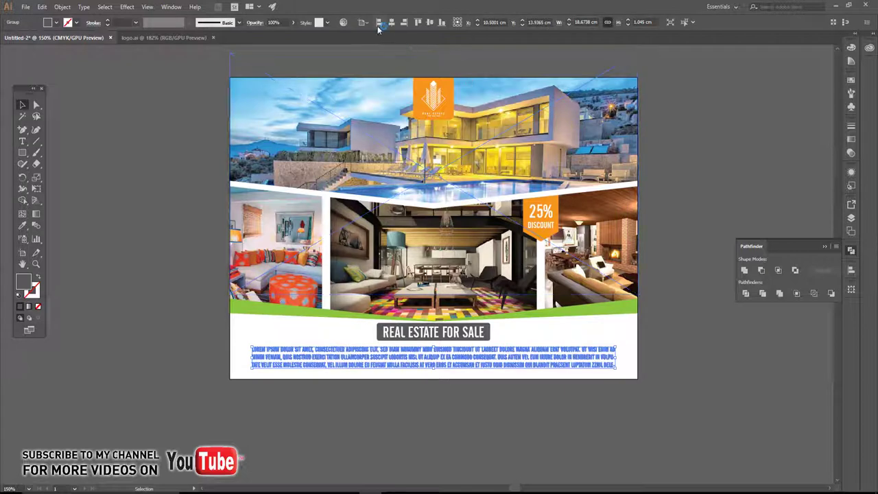
pyautogui.click(647, 151)
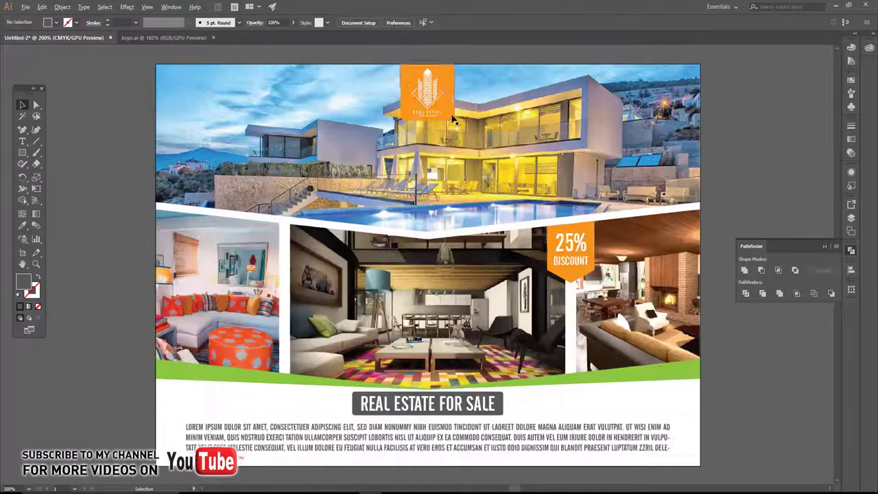
pyautogui.hotkey('ctrl', '+')
pyautogui.click(426, 91)
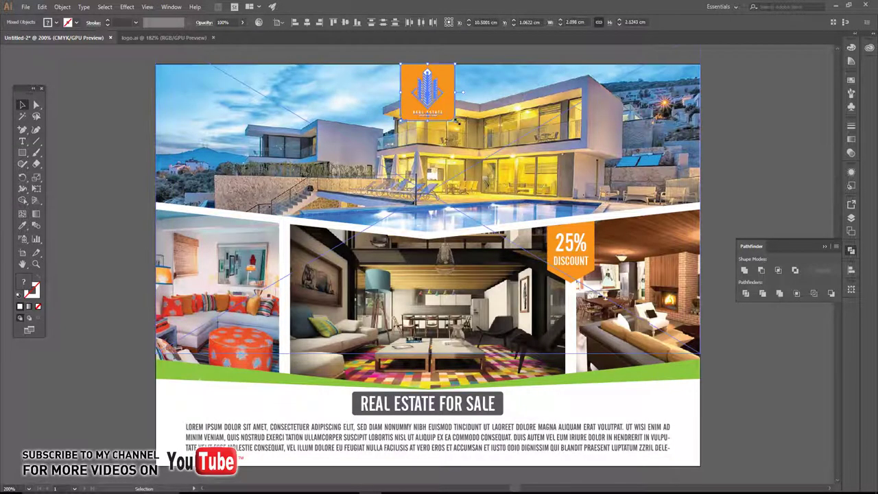
pyautogui.moveTo(454, 120); pyautogui.dragTo(461, 128)
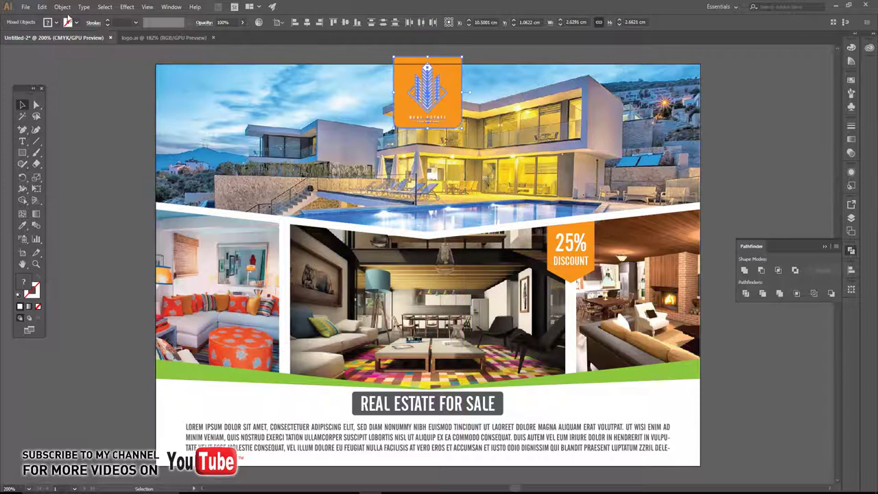
pyautogui.click(63, 6)
pyautogui.click(81, 42)
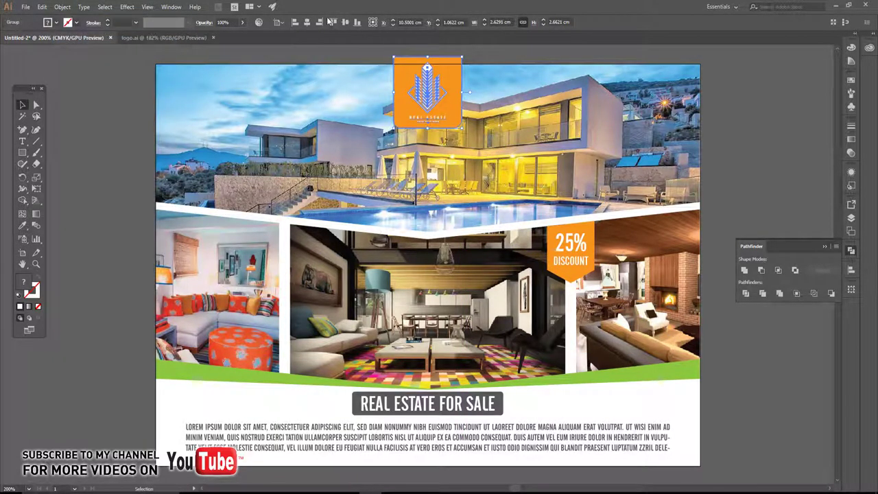
pyautogui.click(137, 144)
pyautogui.moveTo(324, 238); pyautogui.dragTo(283, 223)
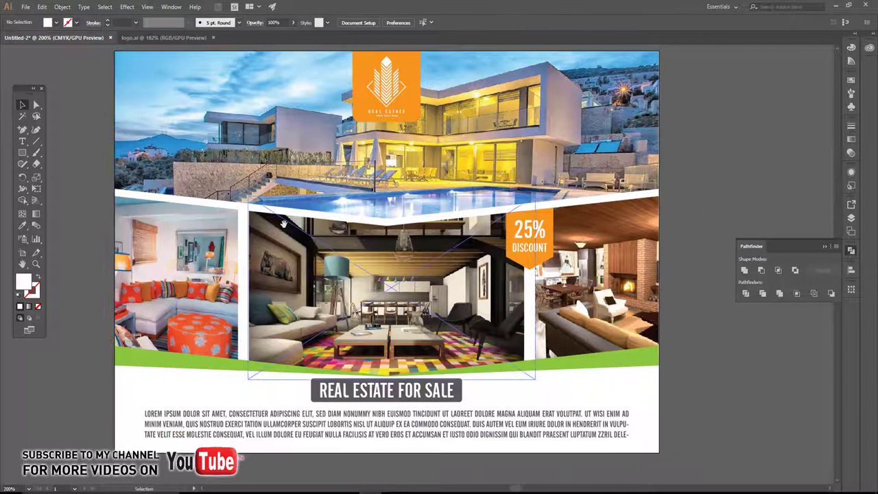
pyautogui.scroll(1, 284, 237)
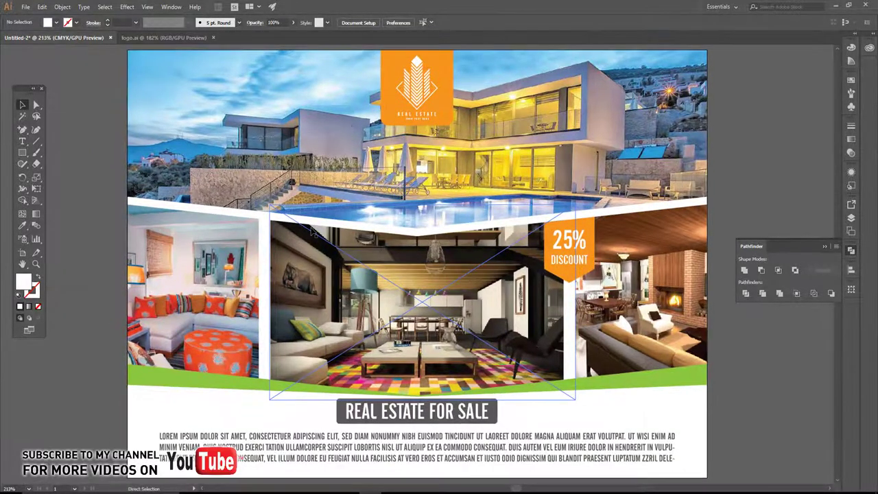